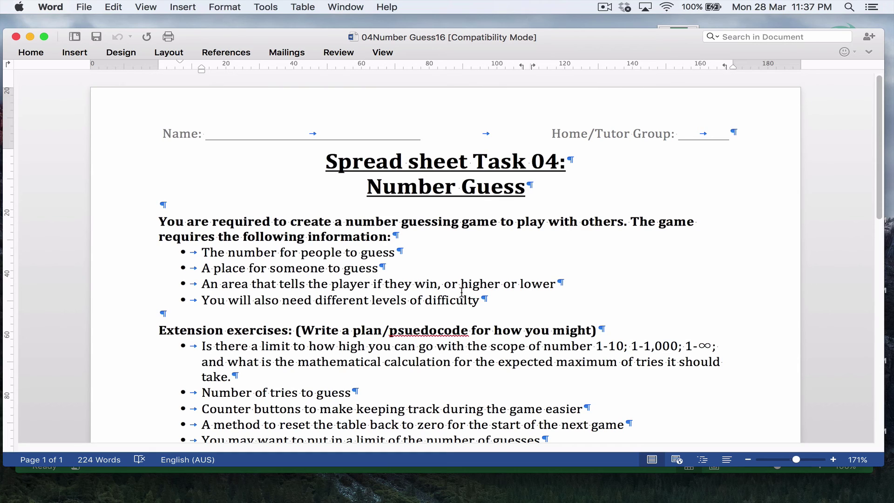
Place the caret after the difficulty bullet in the Word brief and scroll the document.
click(479, 300)
scroll(272, 342, down, 1)
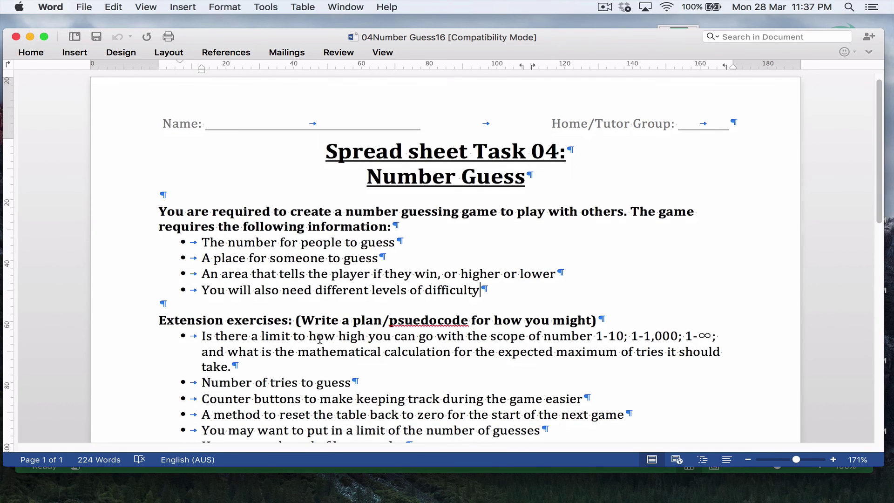
scroll(317, 345, down, 1)
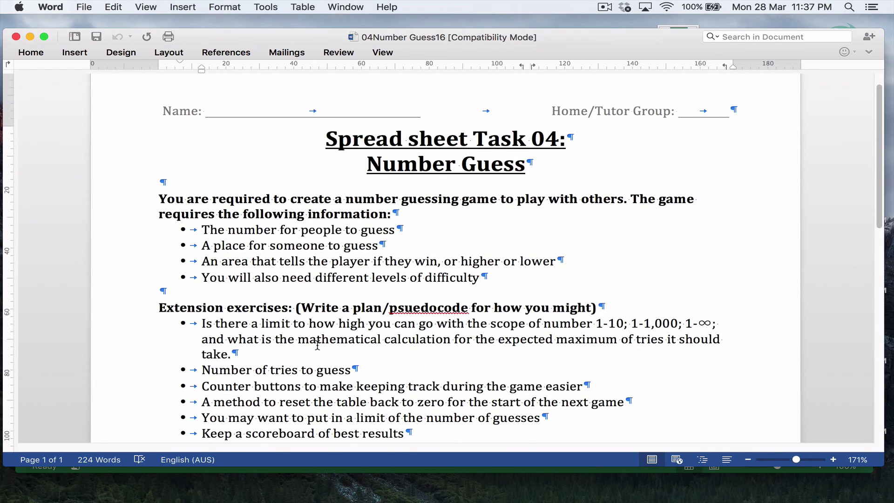
scroll(317, 345, down, 5)
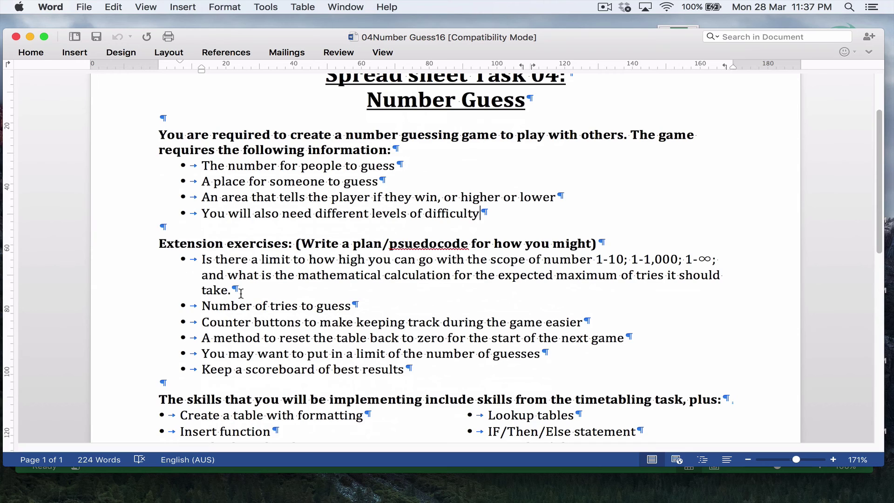
scroll(388, 337, up, 7)
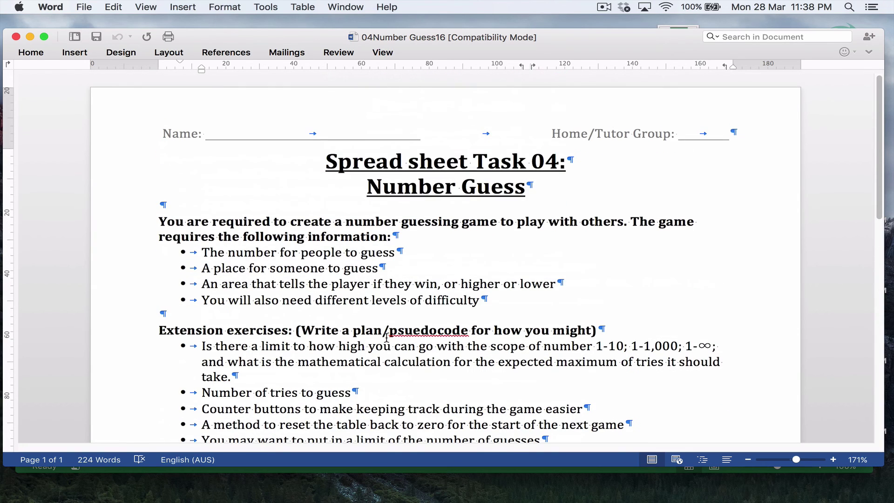
Switch to the Excel workbook and select the Random cell B4.
key(ctrl+Up)
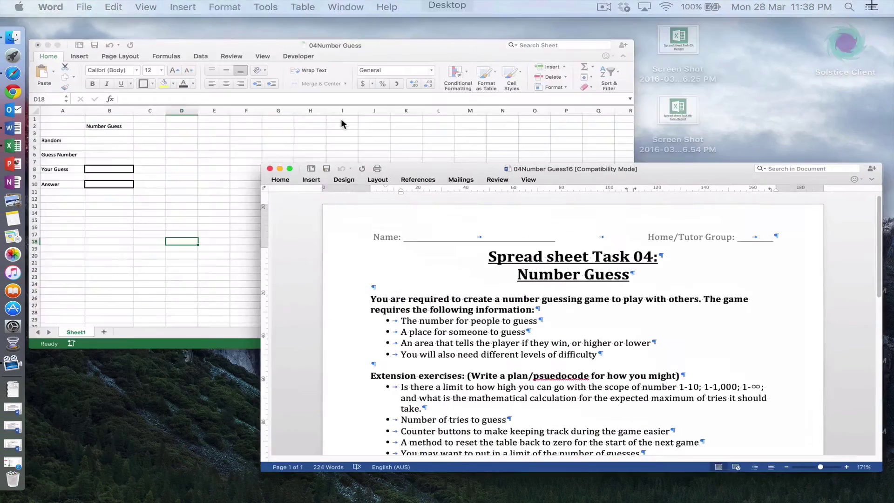
click(340, 142)
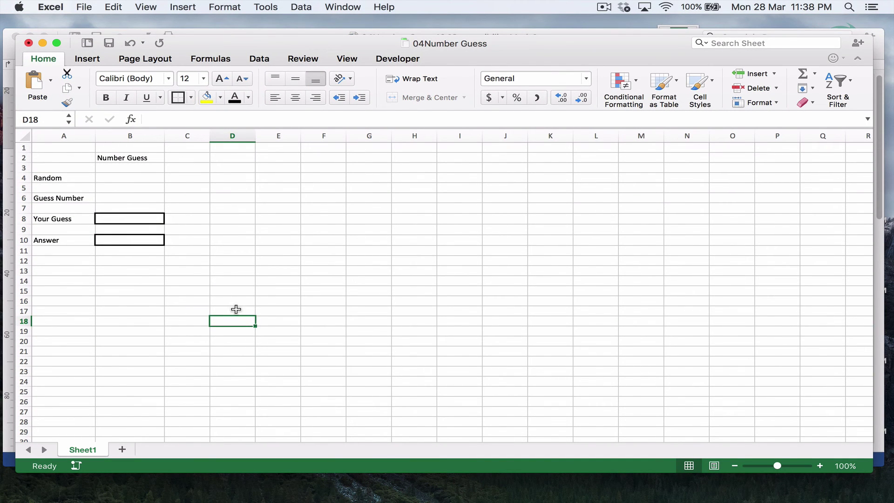
click(325, 233)
click(135, 155)
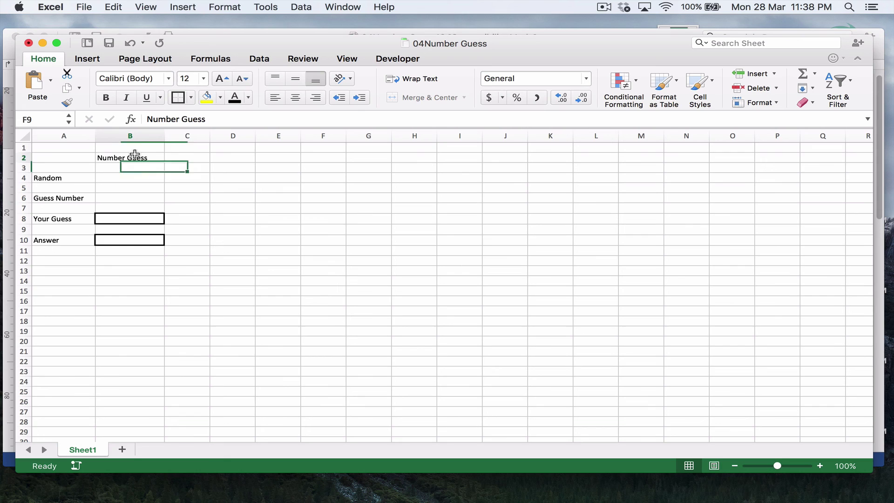
click(137, 176)
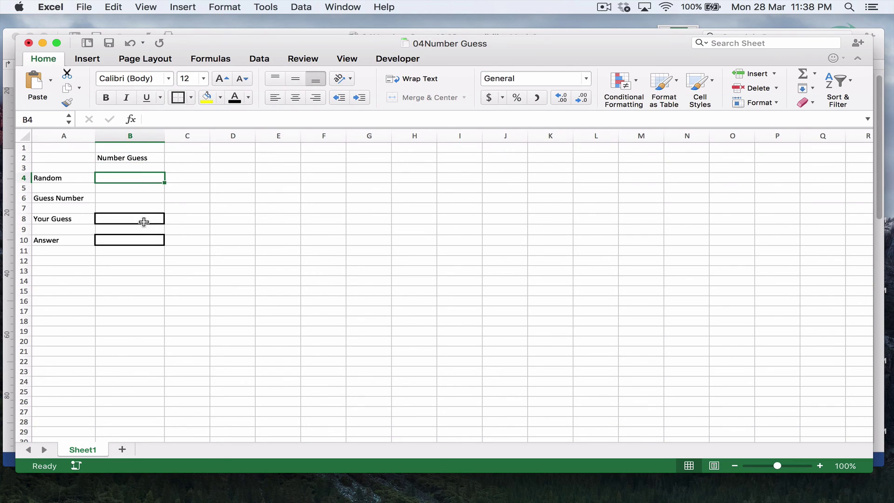
click(141, 219)
click(140, 240)
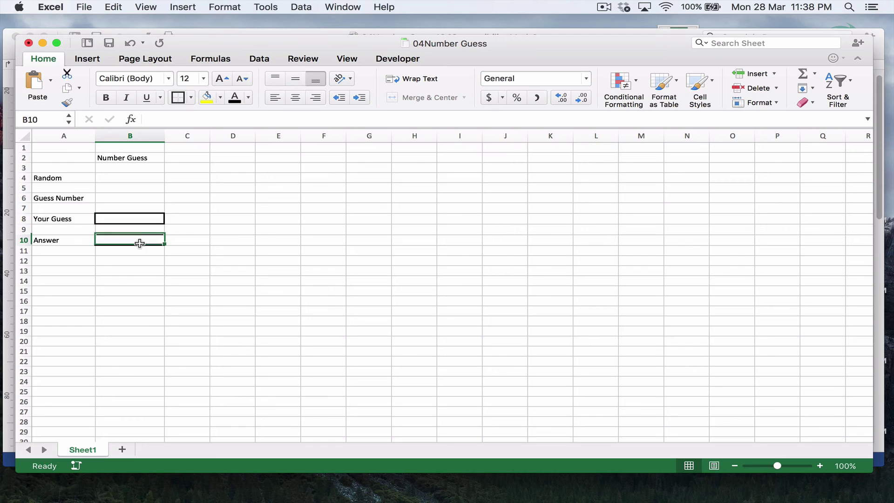
click(146, 181)
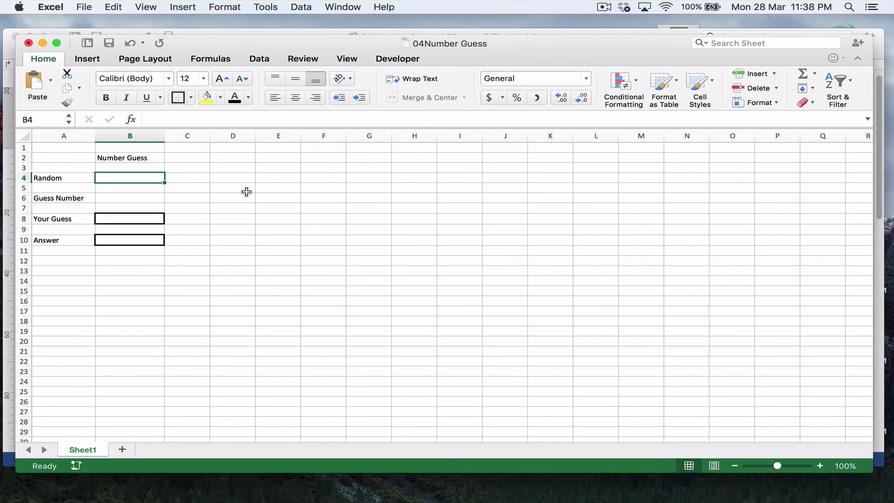
Enter =RAND() in B4, then change it to =RAND()*10.
text(=rand()
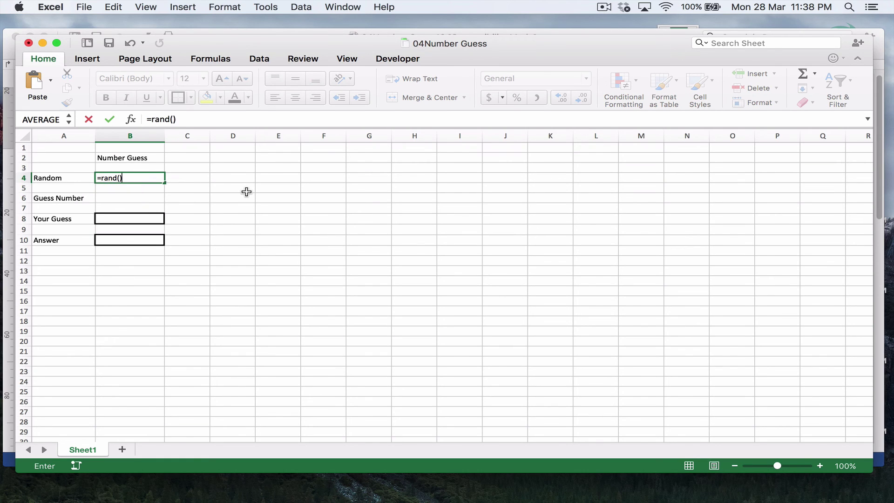
key(Return)
key(Up)
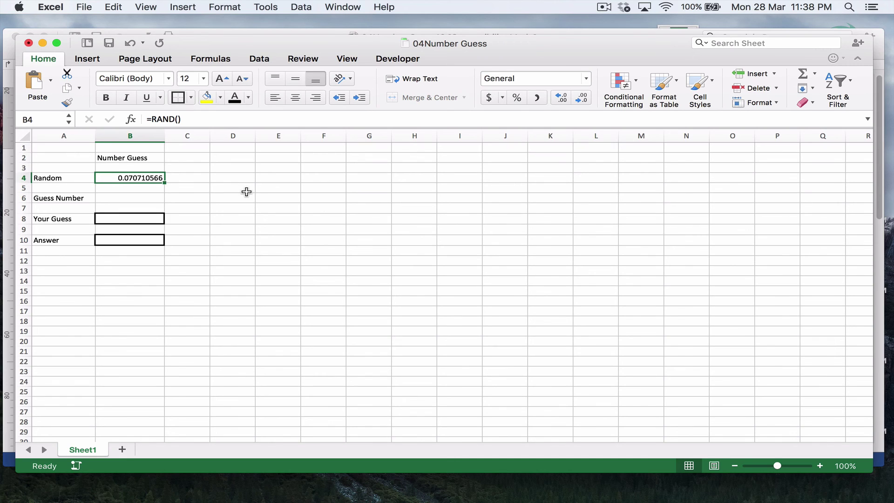
click(178, 119)
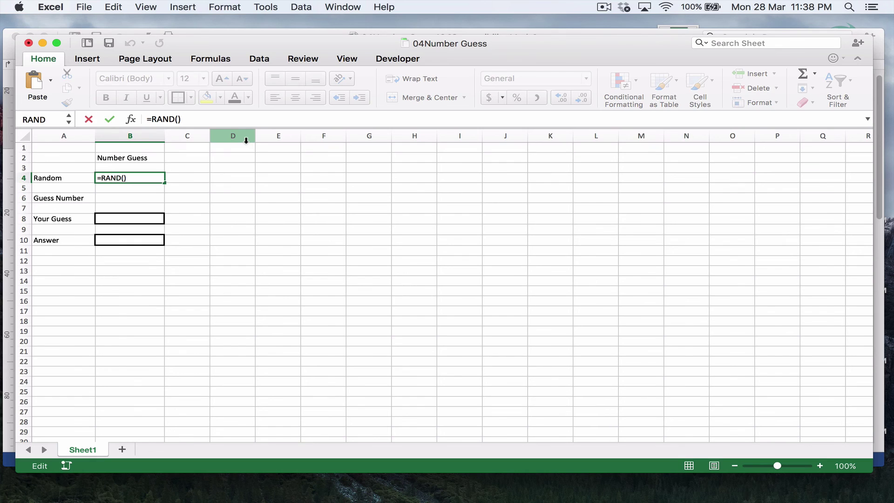
text(*10)
key(Return)
key(Up)
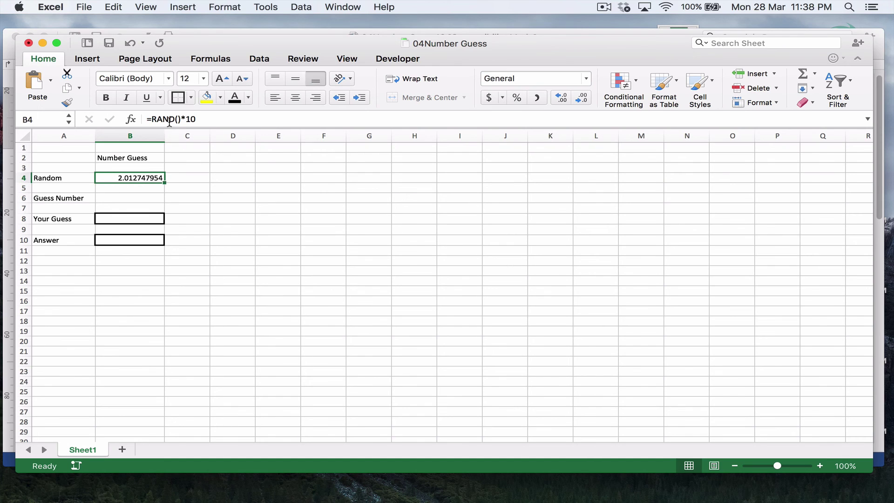
Bracket the B4 formula and begin prefixing it with INT.
click(152, 118)
text(()
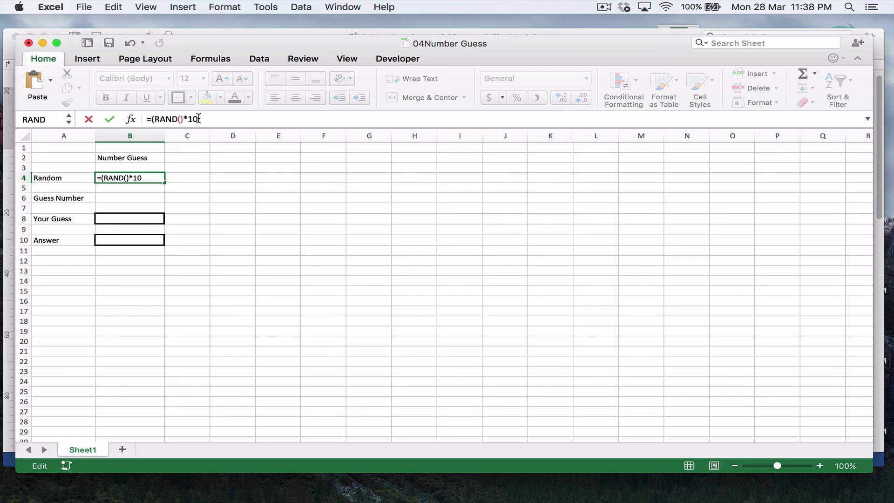
key(Return)
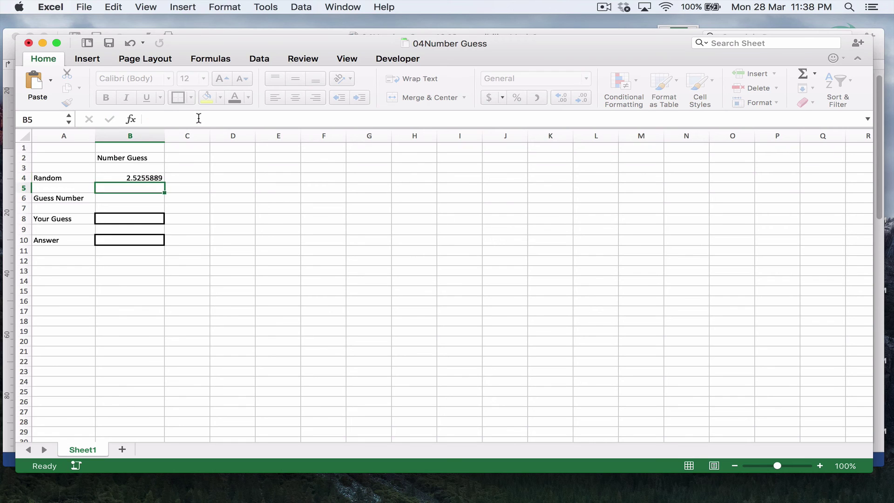
key(Up)
click(149, 120)
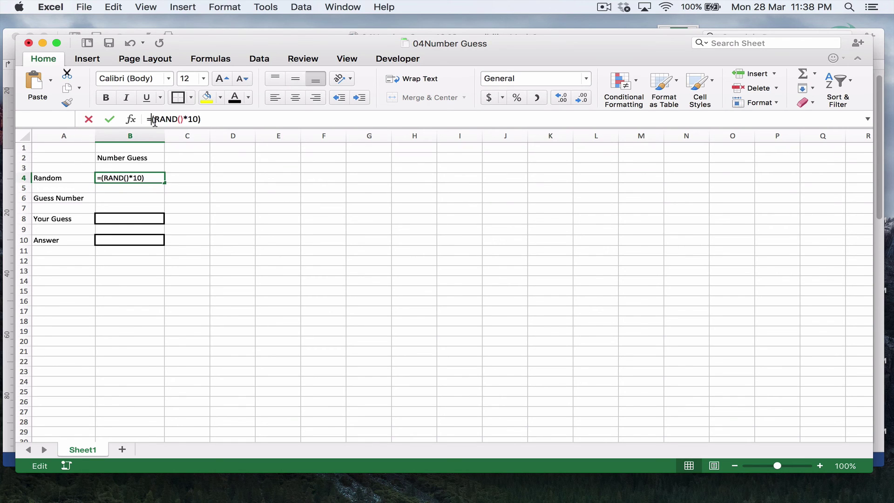
text(int)
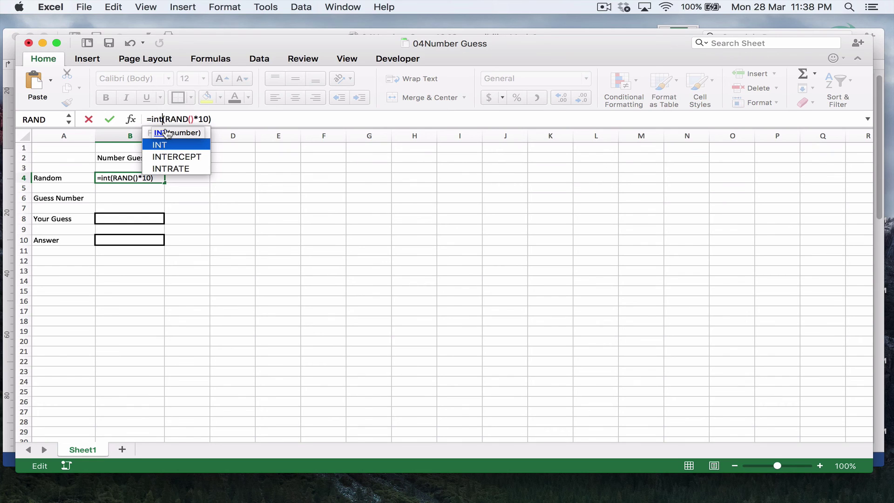
Commit =INT(RAND()*10) in B4 and re-enter it to draw a new random number.
key(Return)
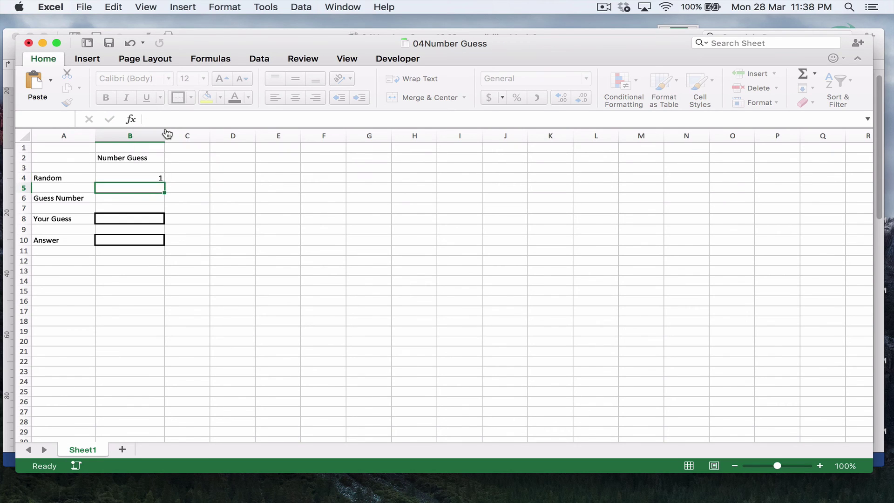
key(Up)
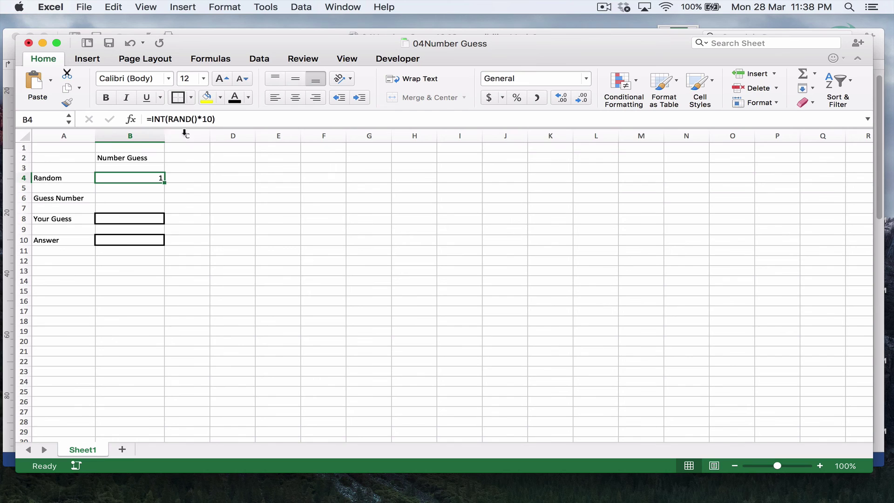
click(242, 177)
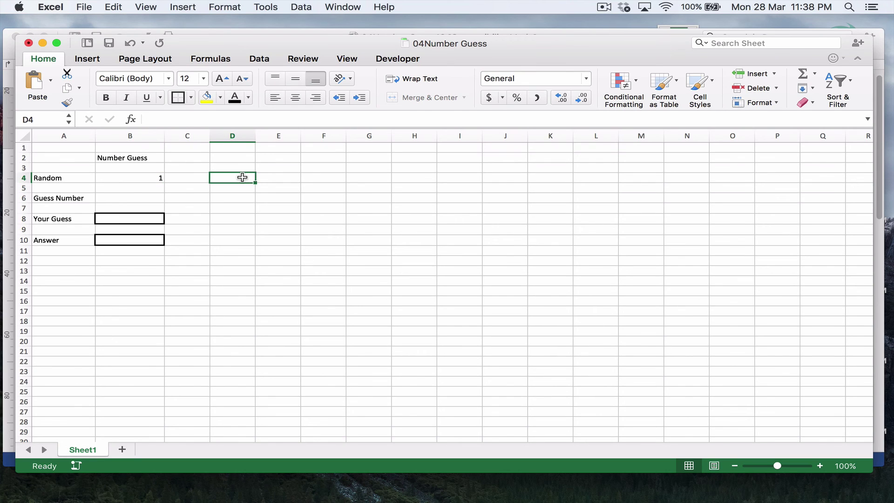
key(Left)
key(Left)
key(Down)
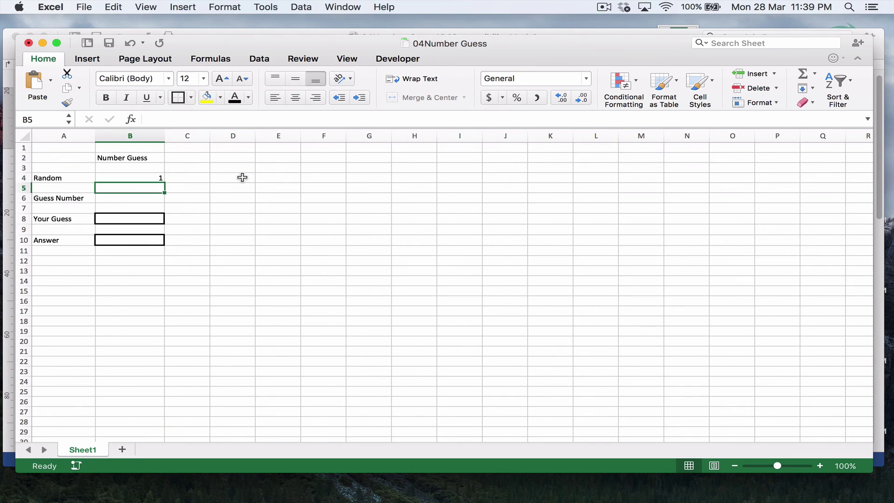
key(Up)
key(Up)
key(Down)
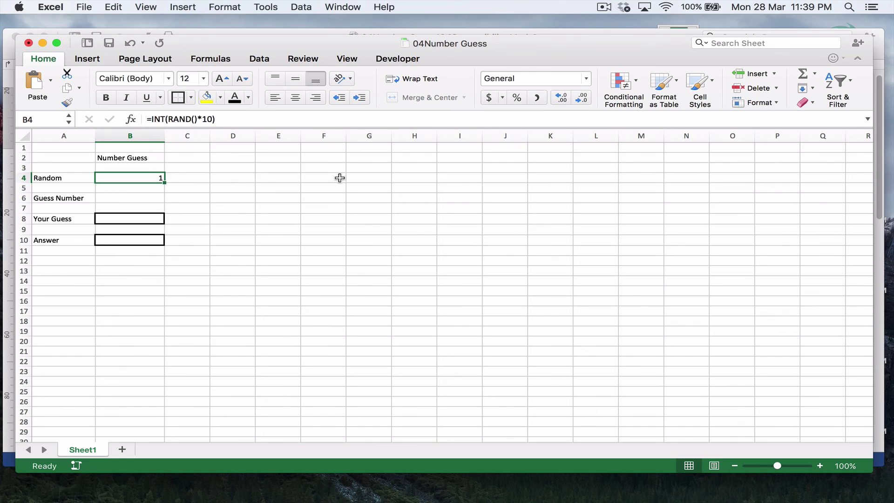
click(242, 120)
key(Return)
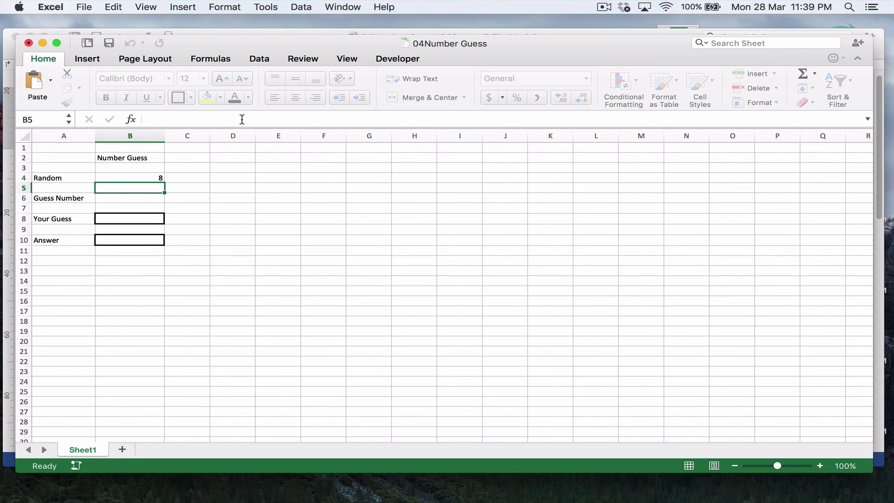
key(Up)
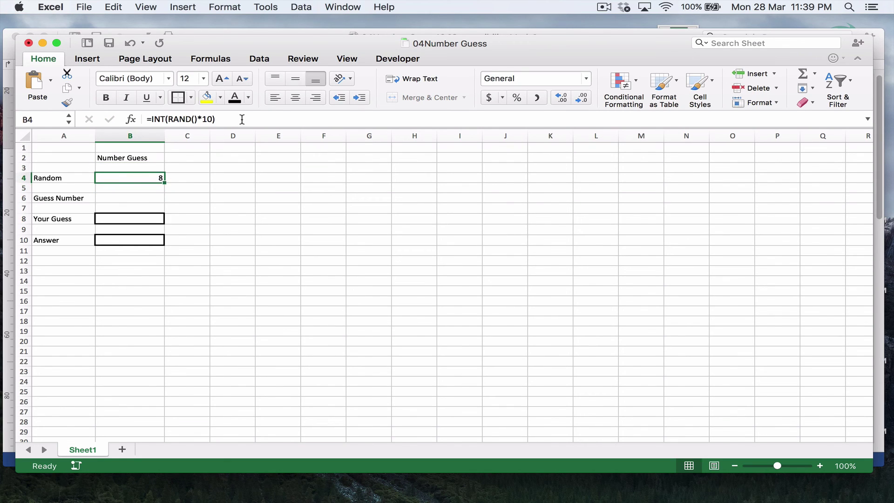
Enter the guess 5 in the Your Guess cell B8.
click(125, 219)
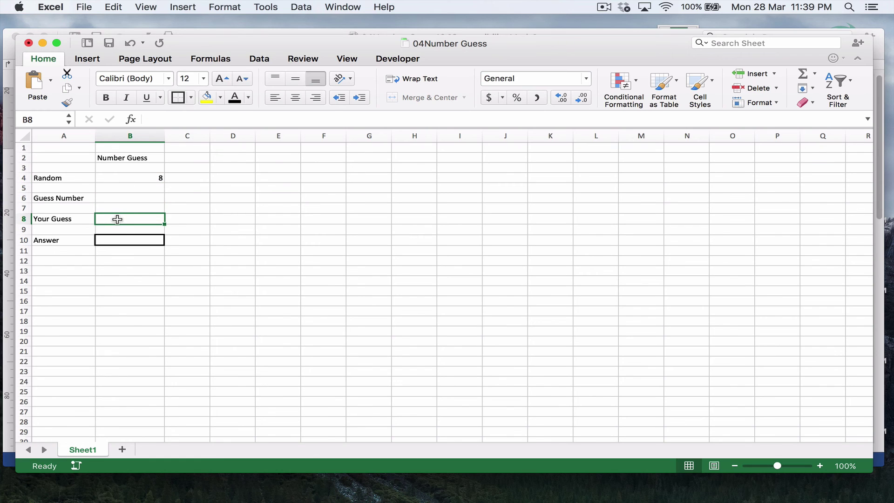
text(5)
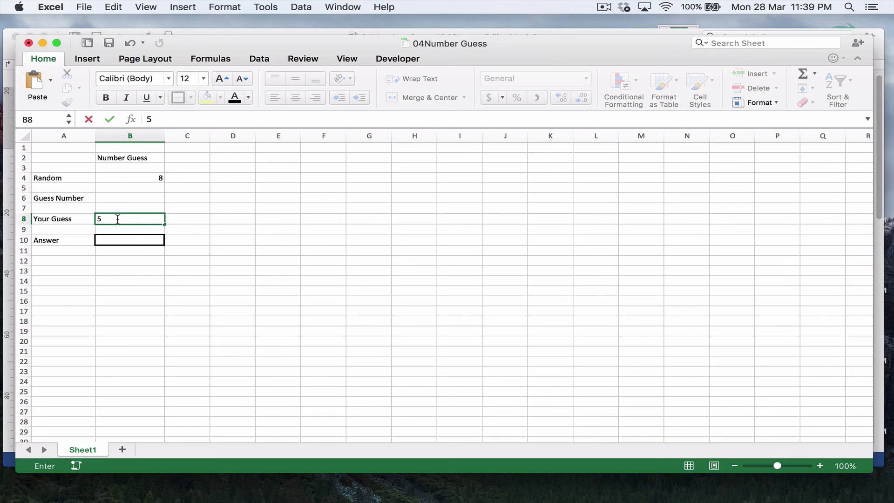
key(Return)
Retitle B2 'Number Guess (0-10)', widen column B, and show INT's argument tooltip for B4.
key(Up)
key(Up)
key(Up)
key(Up)
key(Up)
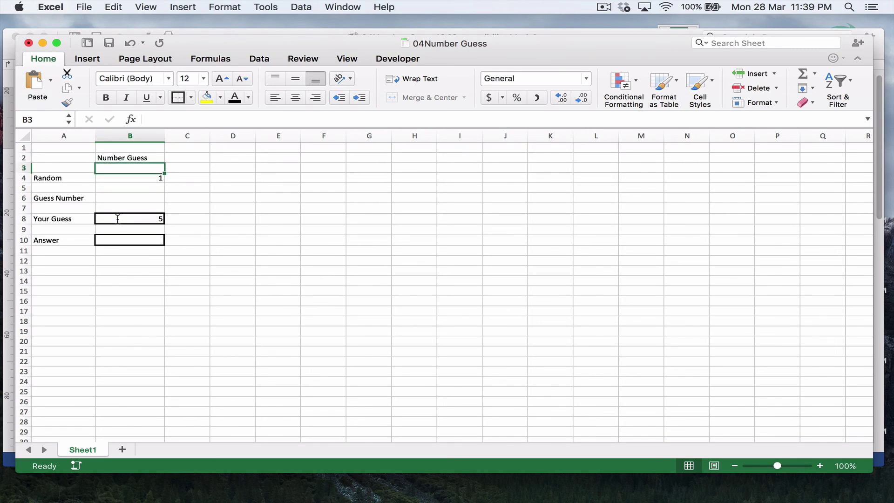
key(Up)
click(207, 119)
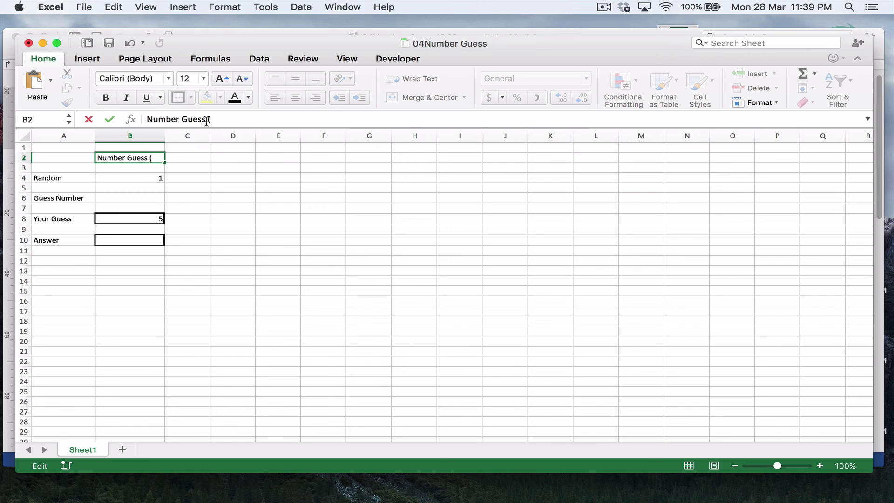
text((0-10))
key(Return)
key(Up)
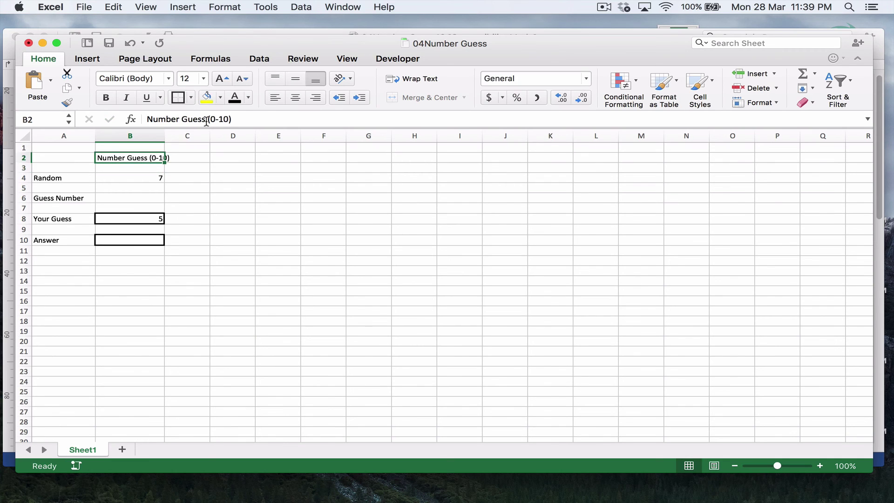
drag(166, 136, 185, 137)
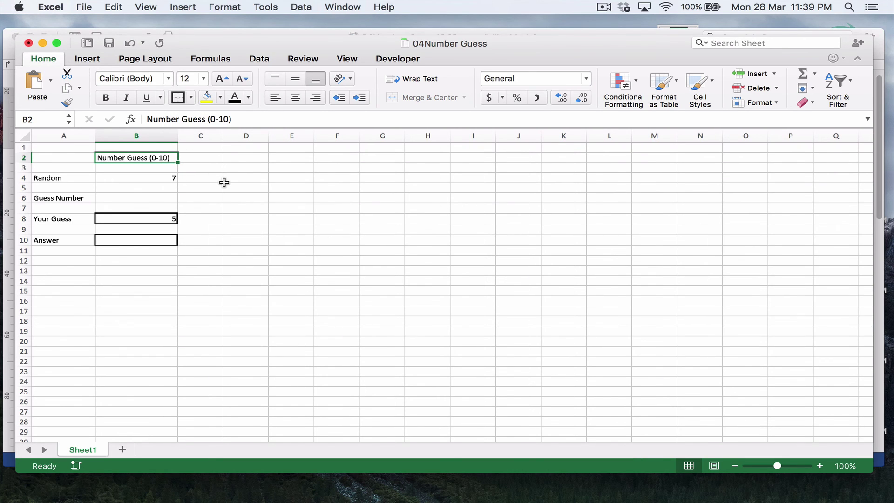
click(105, 177)
click(157, 118)
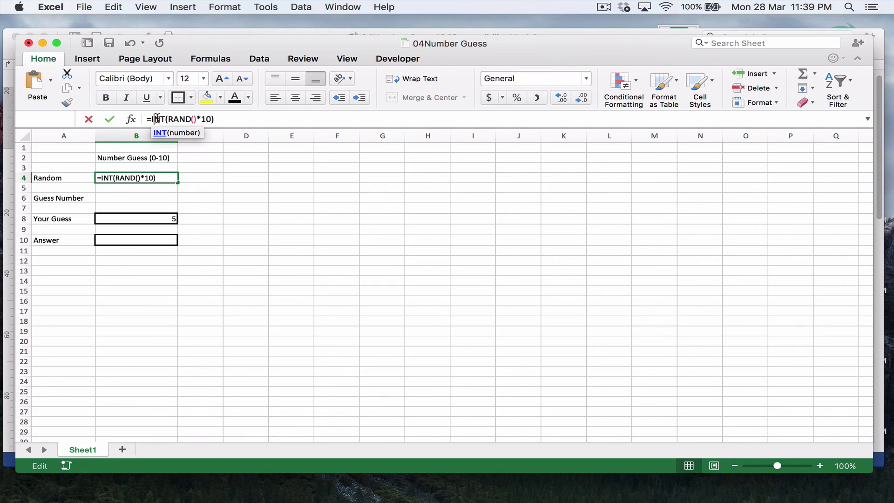
View and close the INT help, then change B4 to =INT((RAND()*10)+1), showing 6.
click(159, 132)
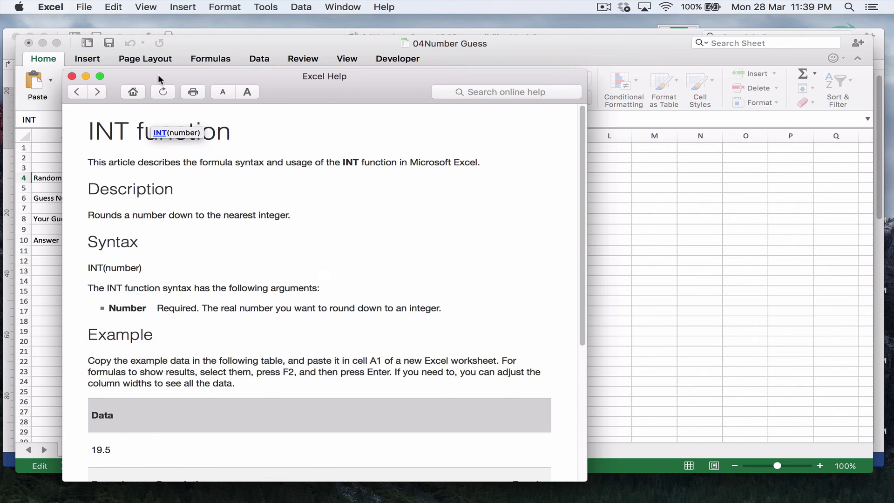
click(72, 76)
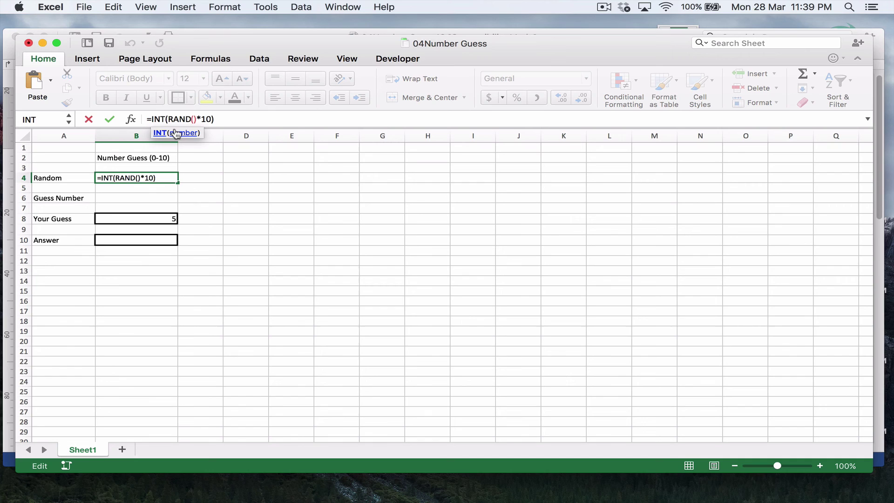
text(()
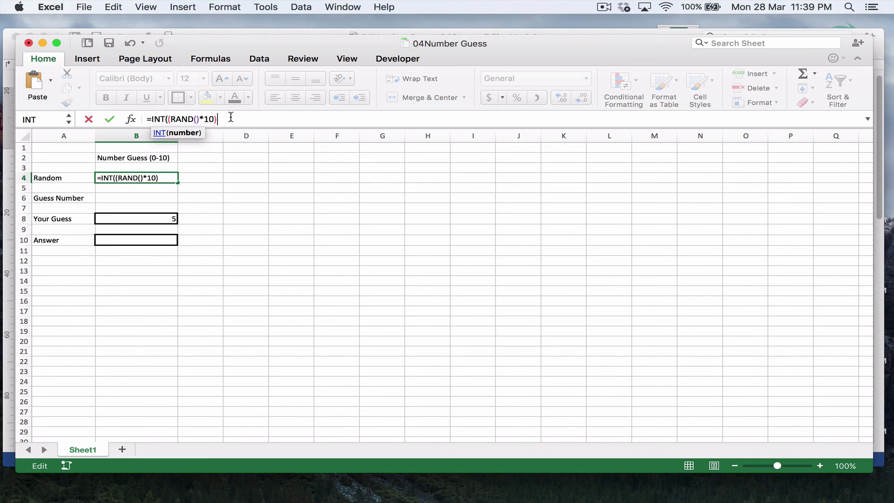
text(+1))
key(Return)
Open the 00Function Worksheet workbook from IT > Jarrods Excel lessons in Finder.
click(154, 158)
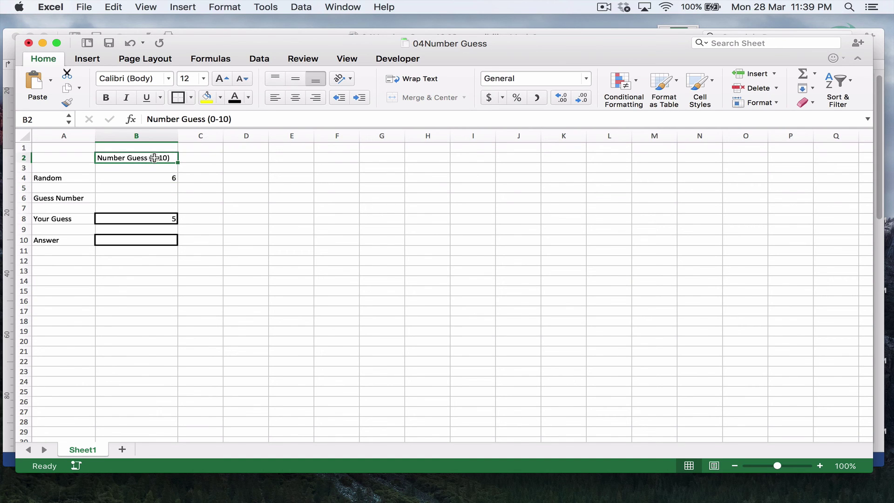
mouse_move(2, 84)
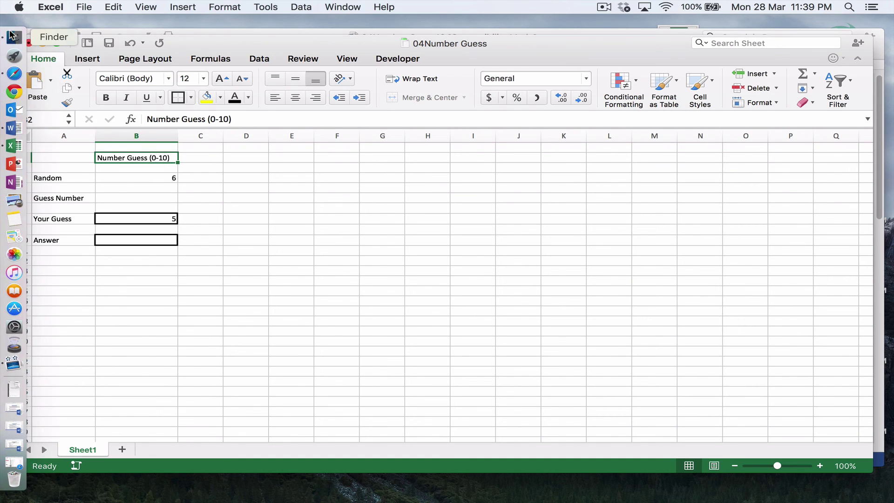
click(12, 36)
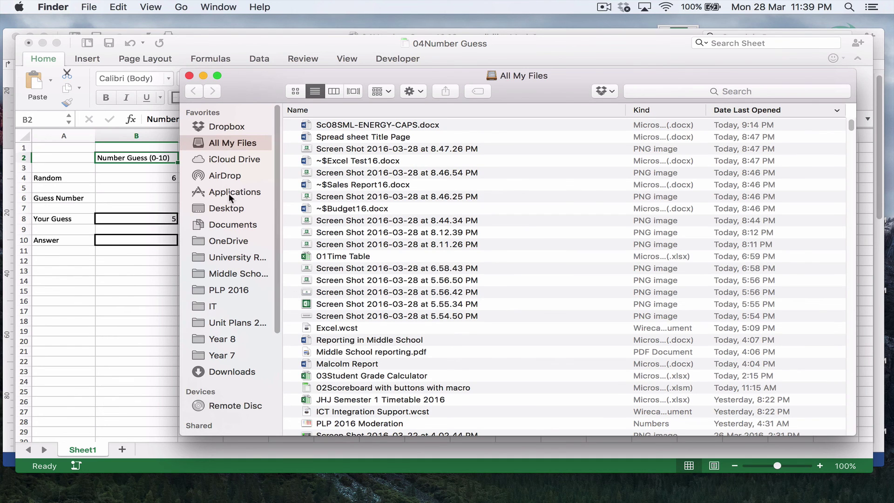
click(228, 304)
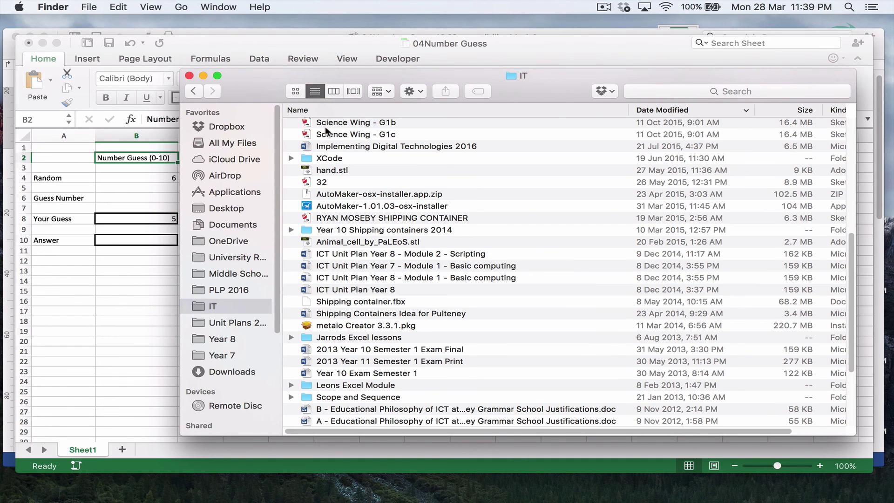
double_click(348, 337)
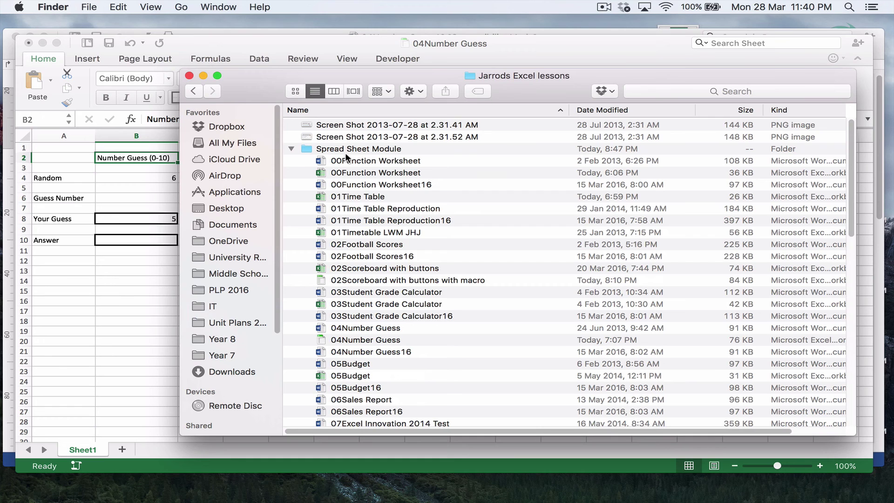
double_click(369, 172)
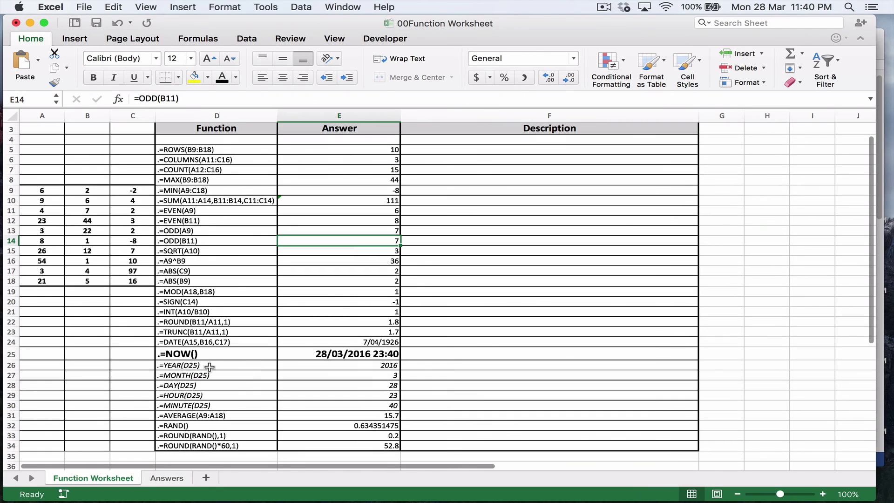
Inspect the ROUND, TRUNC and MOD example formulas in D22, E22, D23 and D19.
click(200, 322)
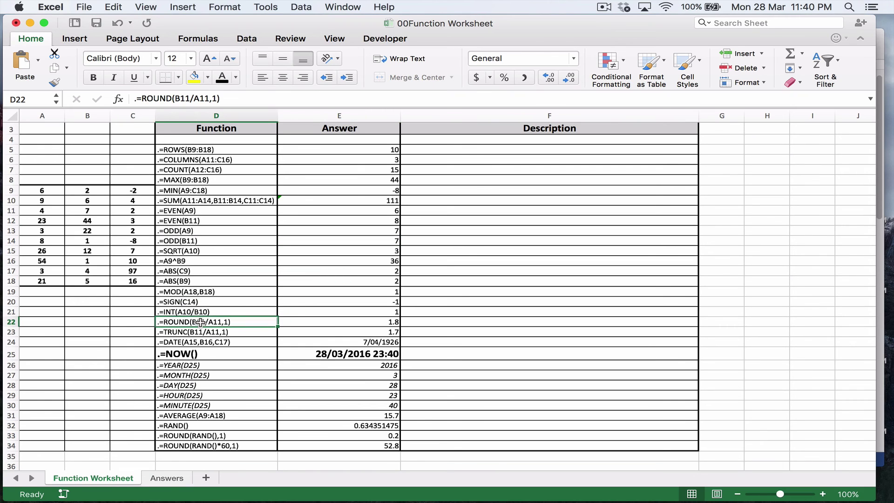
click(303, 320)
click(262, 323)
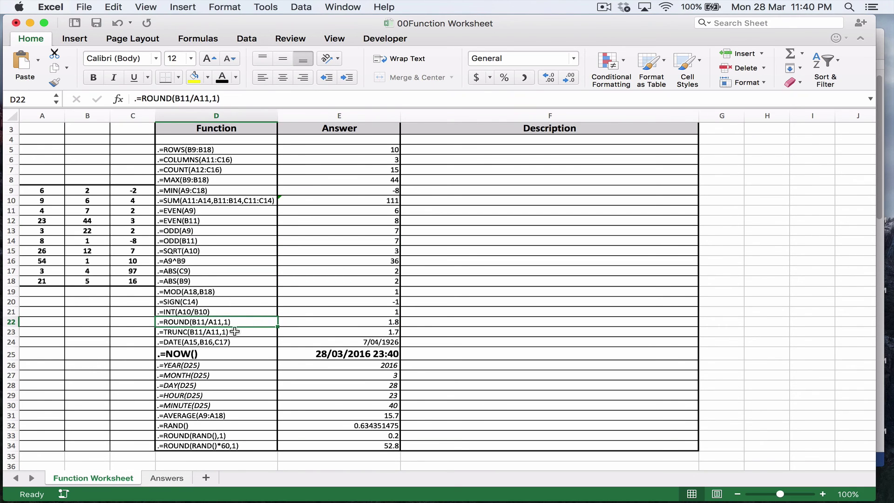
click(207, 333)
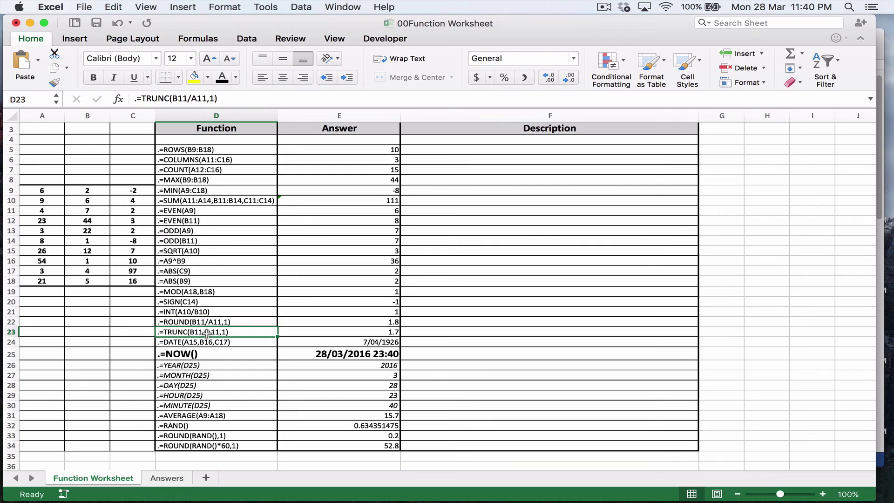
click(199, 292)
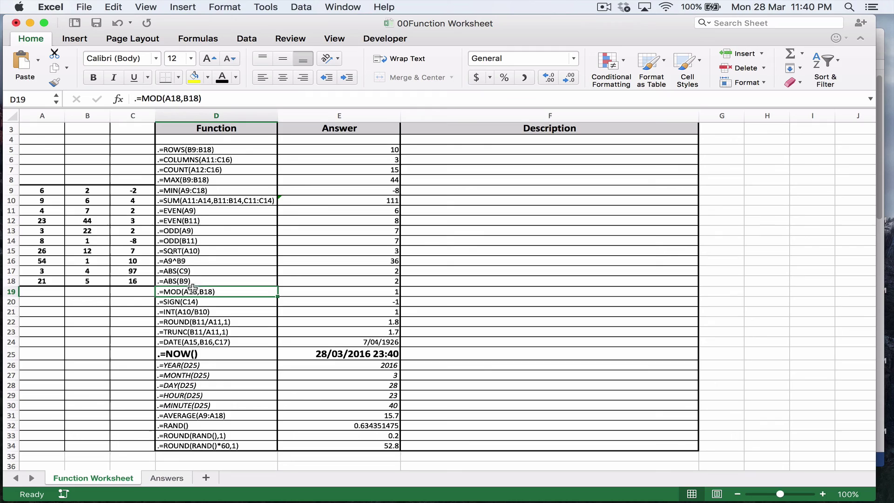
click(196, 318)
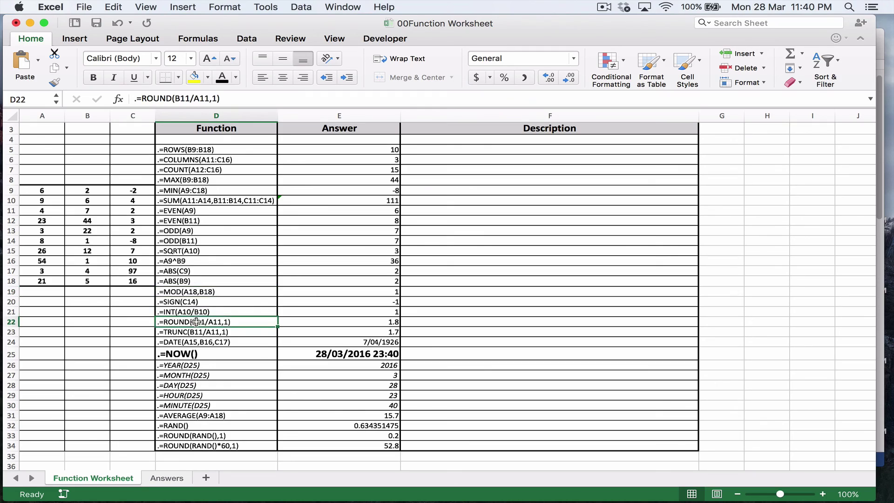
key(ctrl+Up)
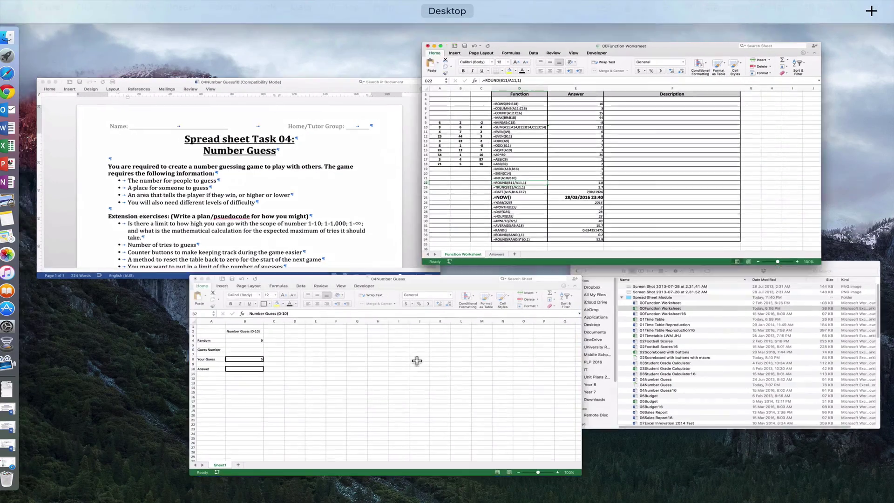
In the 04Number Guess workbook, start =round( in C4 and open the ROUND help article.
click(415, 360)
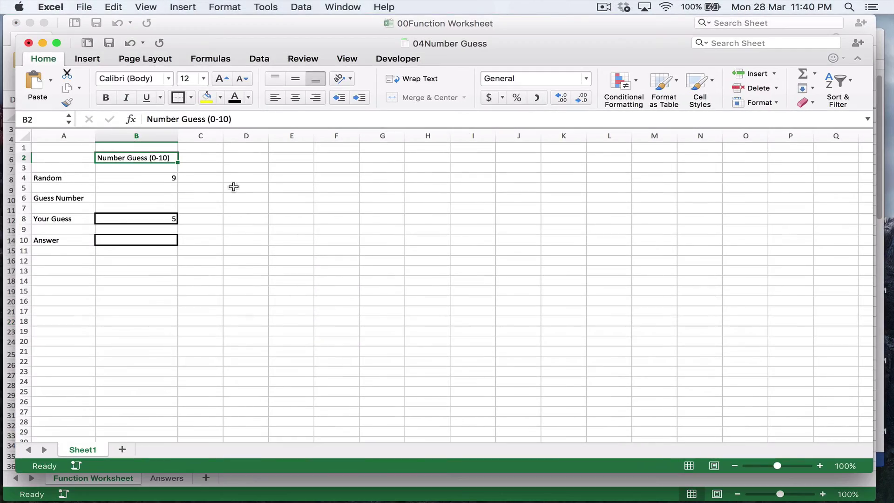
click(203, 177)
click(173, 178)
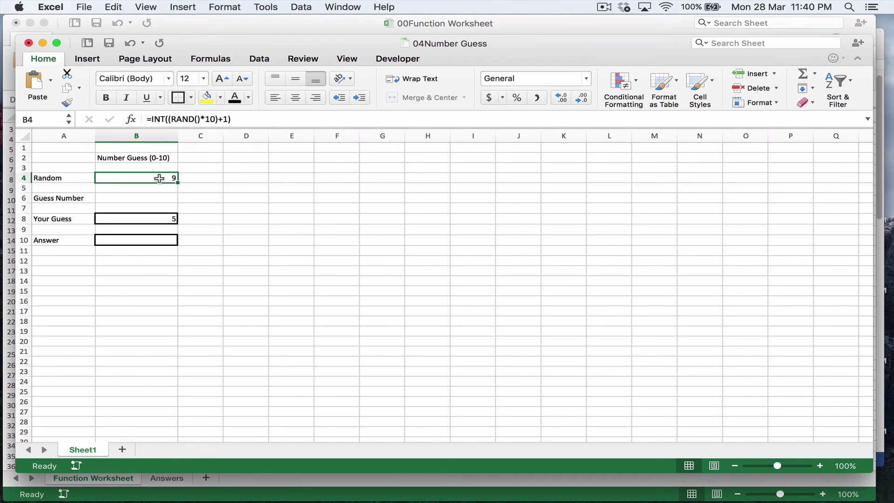
click(204, 178)
text(=)
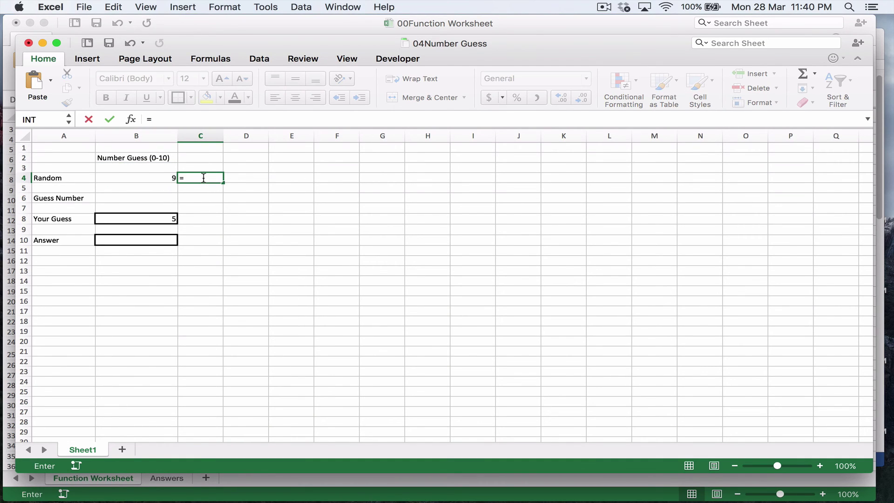
text(round()
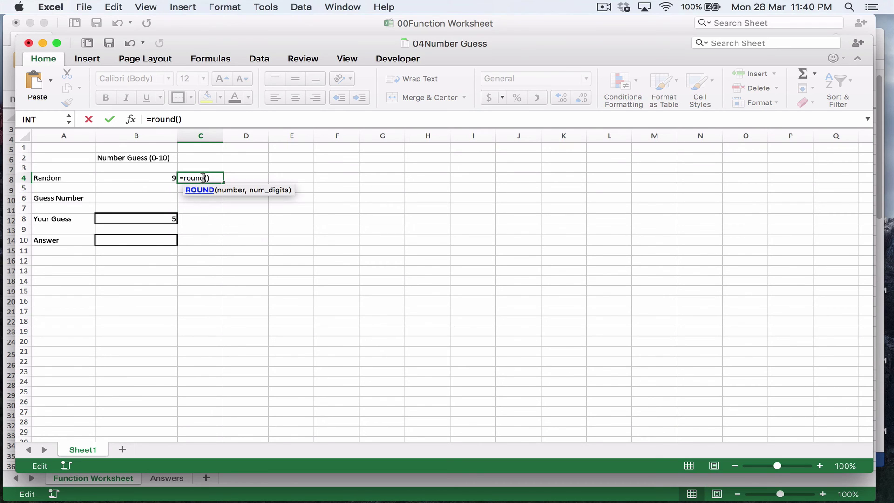
click(205, 190)
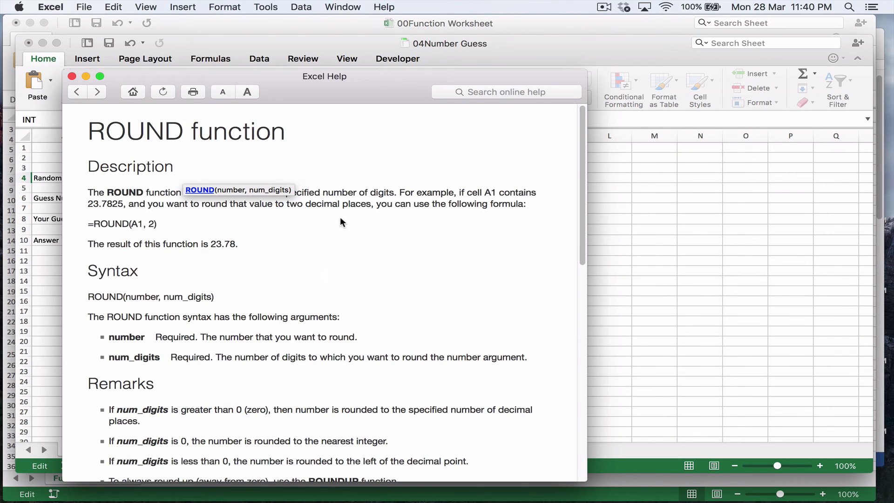
Scroll through the ROUND help article down to its Example table.
scroll(290, 272, down, 1)
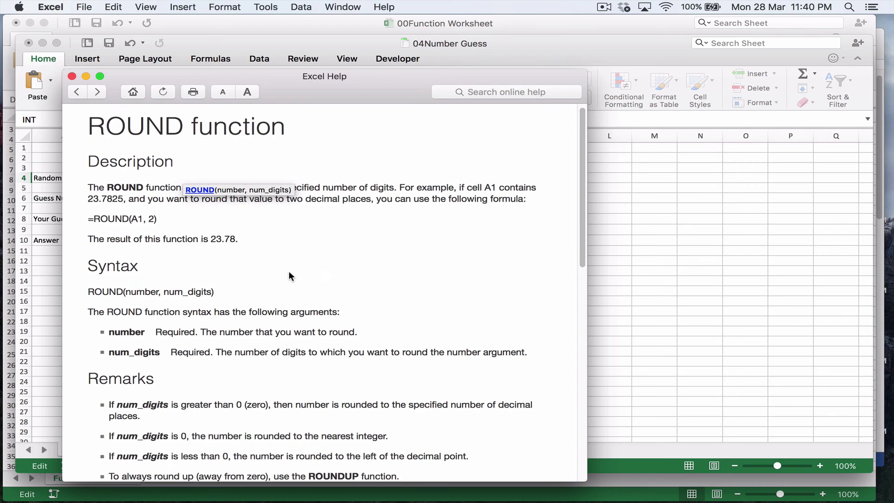
scroll(289, 276, down, 10)
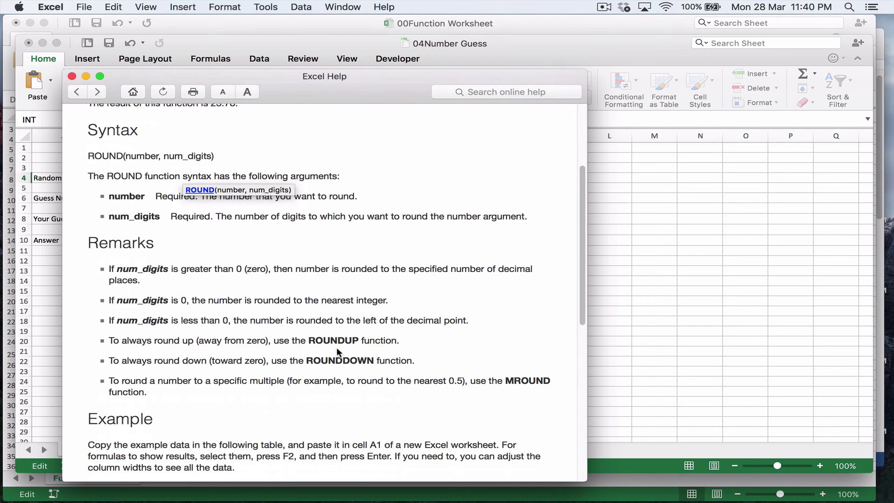
scroll(216, 404, down, 10)
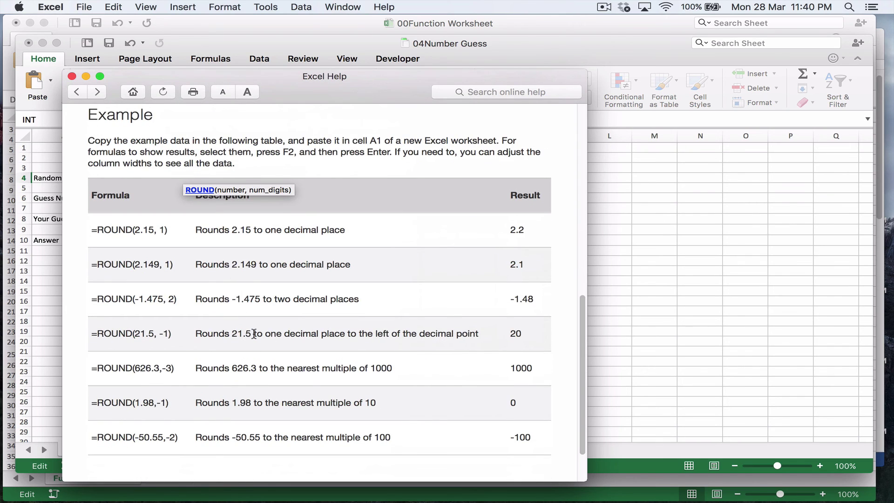
scroll(439, 342, down, 3)
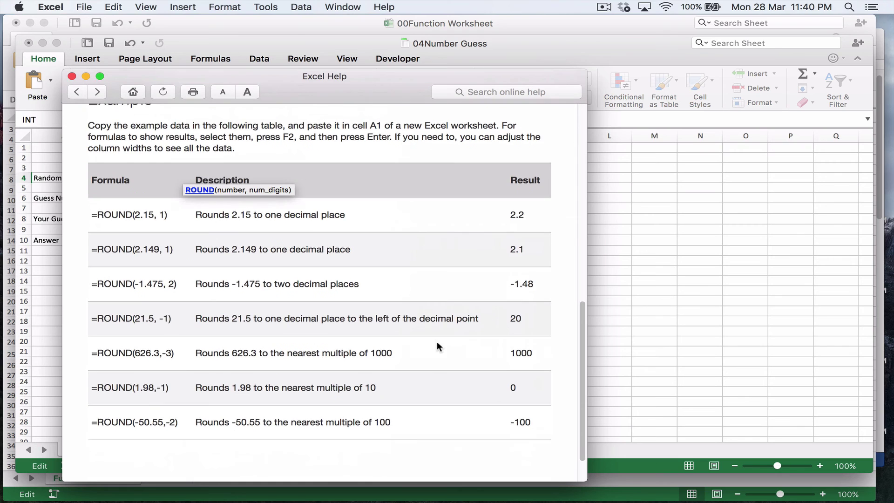
scroll(437, 344, up, 5)
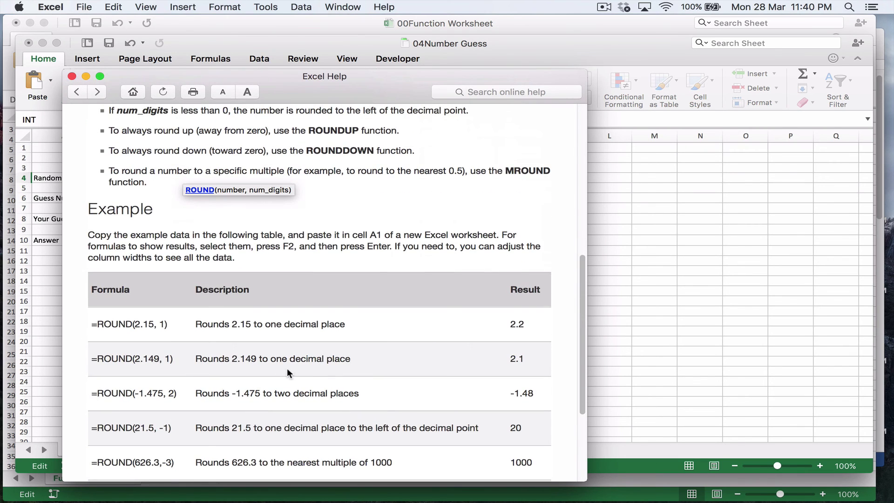
scroll(287, 368, down, 2)
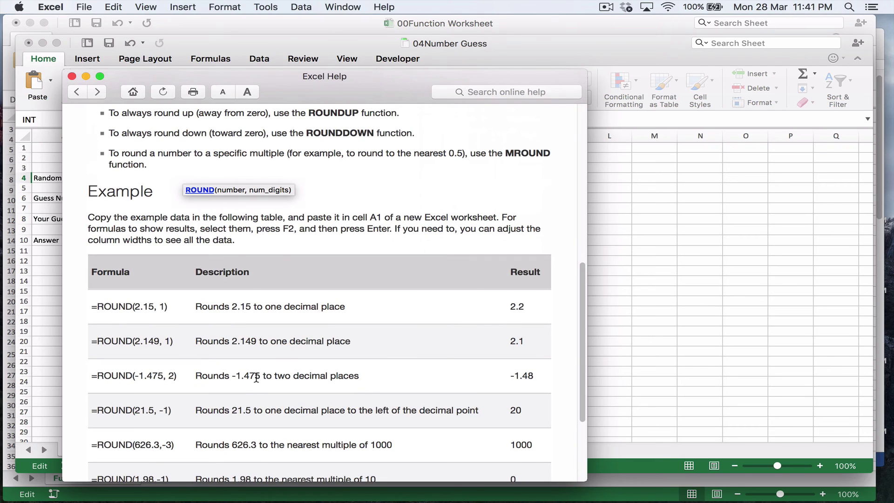
Close the ROUND help, cancel C4's formula, and replace INT with ROUND in B4.
click(72, 75)
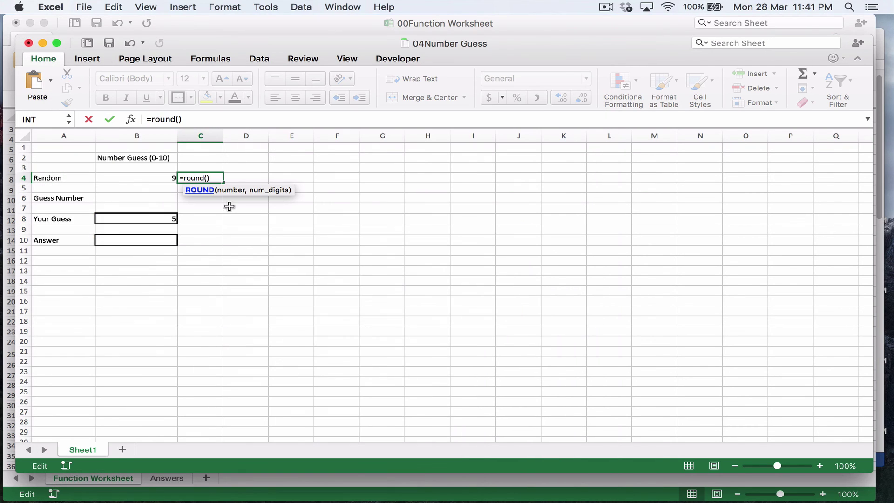
key(Escape)
click(163, 177)
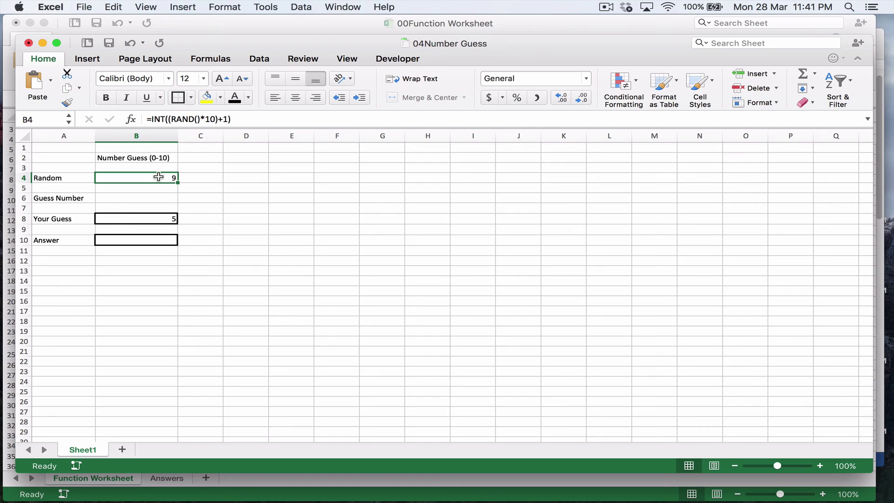
click(165, 117)
key(BackSpace)
key(BackSpace)
key(BackSpace)
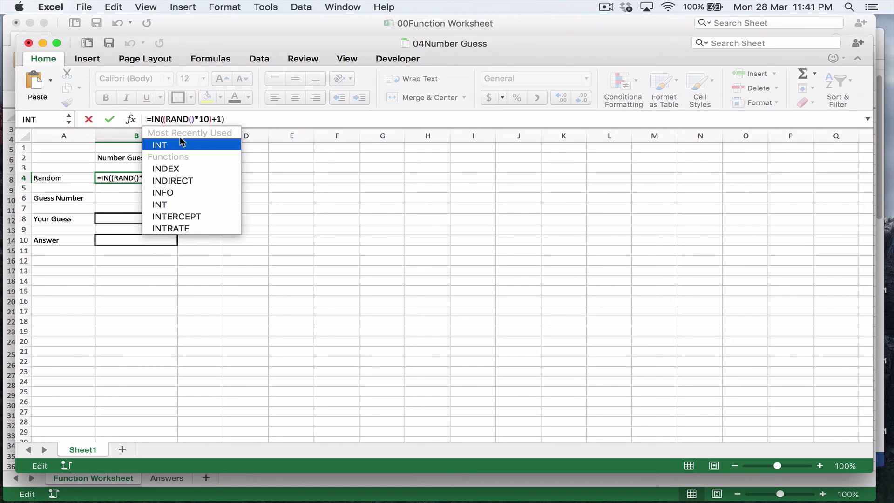
text(ROUND)
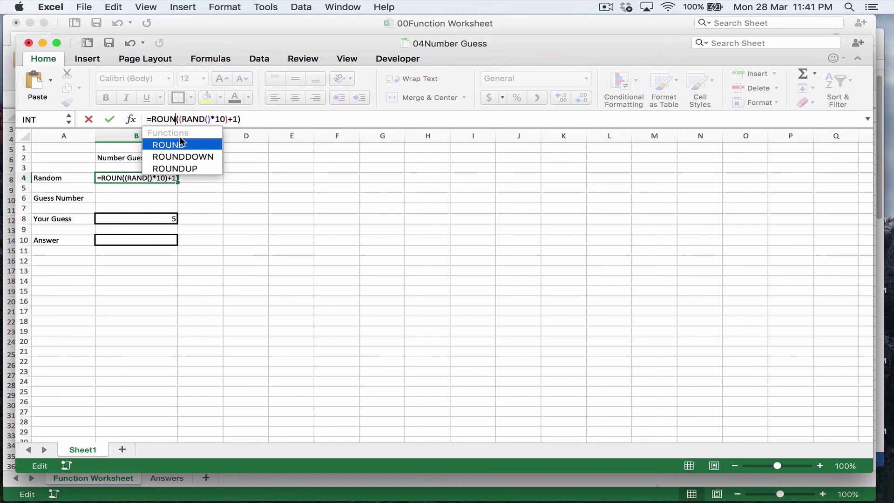
Replace '+1' with ',1' so B4 becomes =ROUND((RAND()*10),1).
click(239, 119)
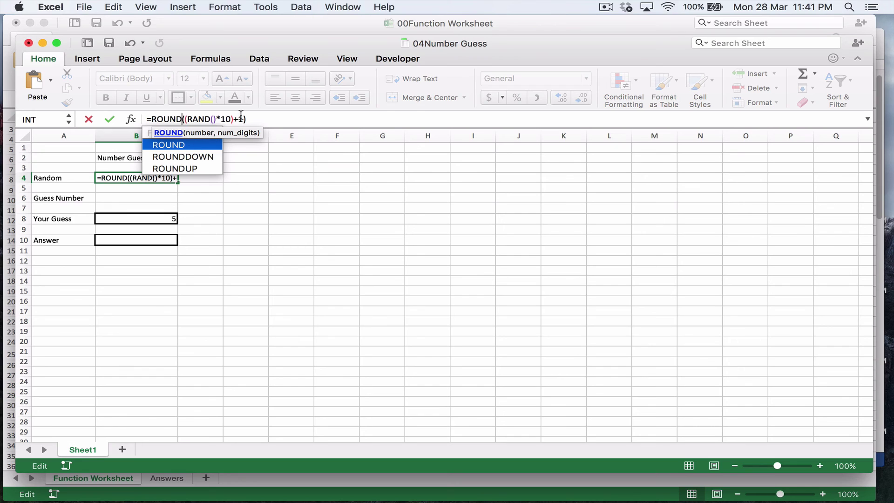
key(BackSpace)
key(Delete)
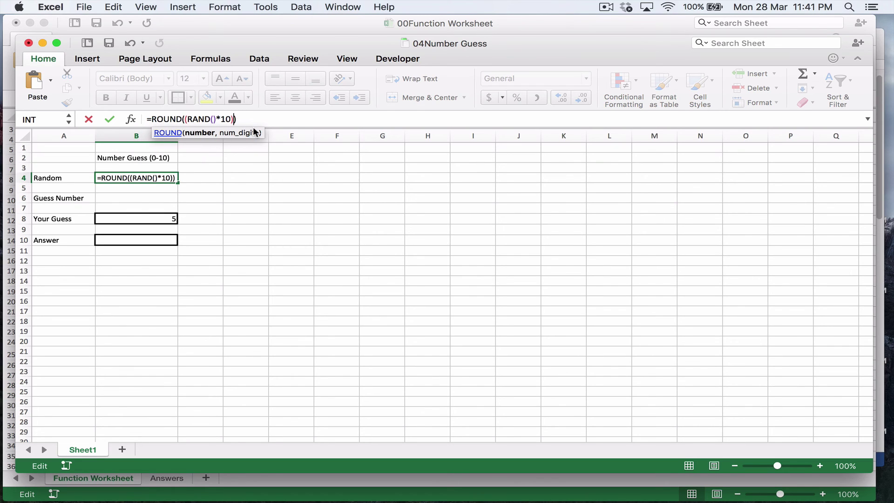
text(,)
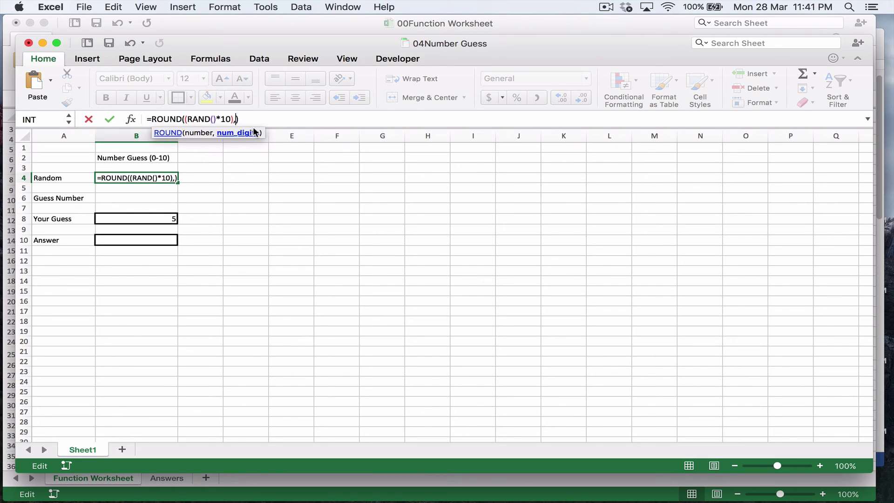
text(1)
key(Return)
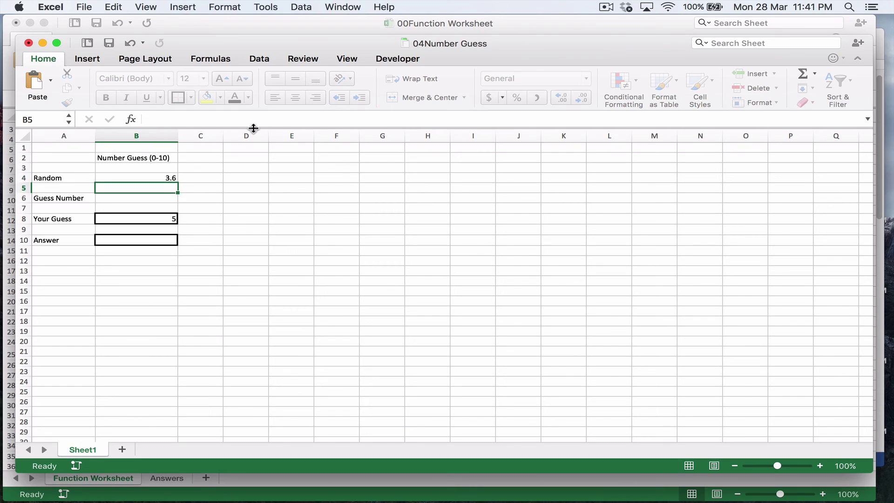
key(Up)
Change ROUND's digits argument in B4 to 0.
click(243, 118)
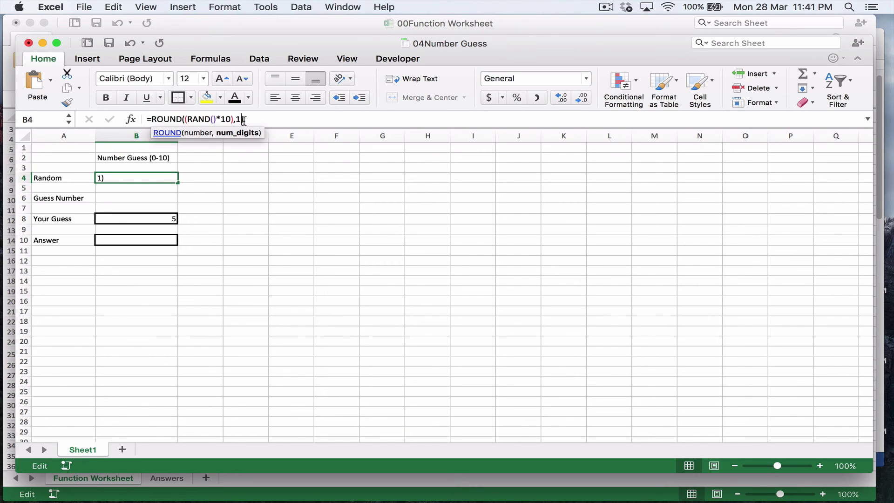
key(BackSpace)
text(0)
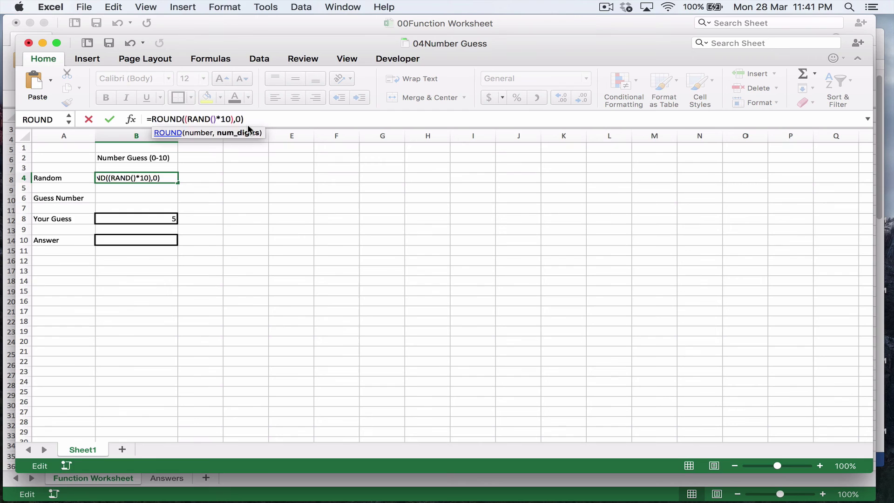
key(Return)
key(Up)
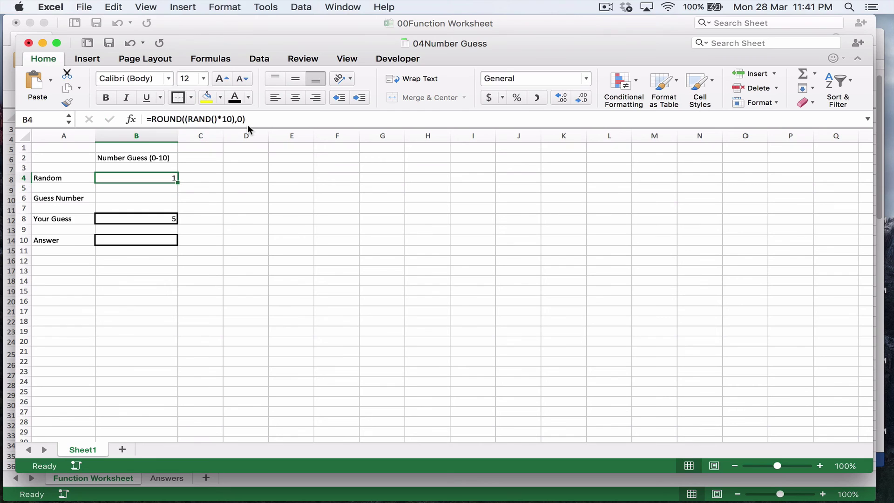
Recalculate the sheet five times from C4 to draw new random numbers.
click(216, 178)
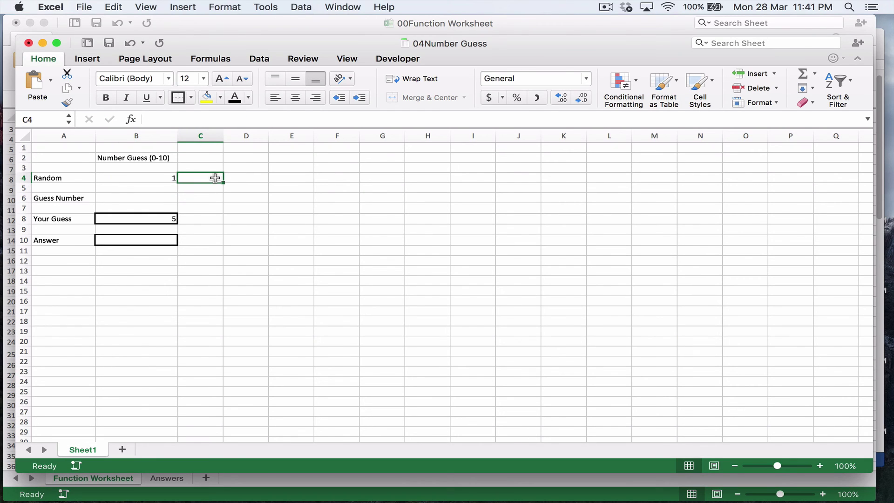
key(Return)
key(Up)
key(Return)
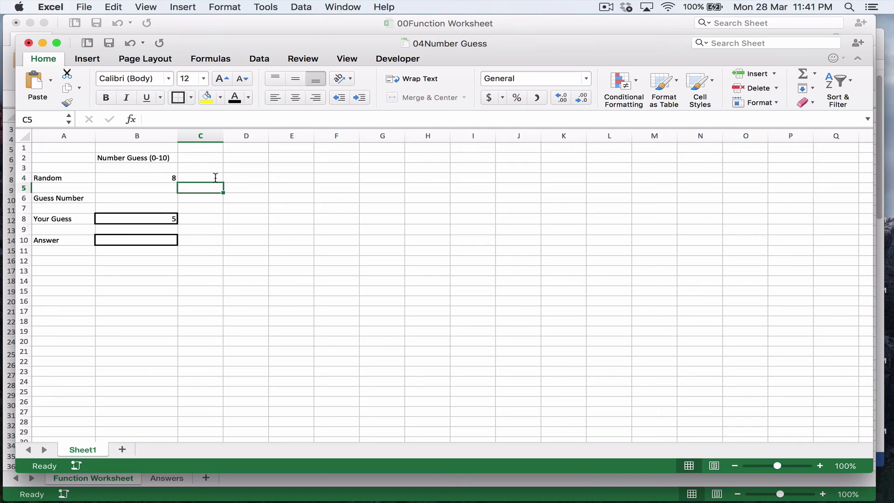
key(Up)
key(Return)
key(Up)
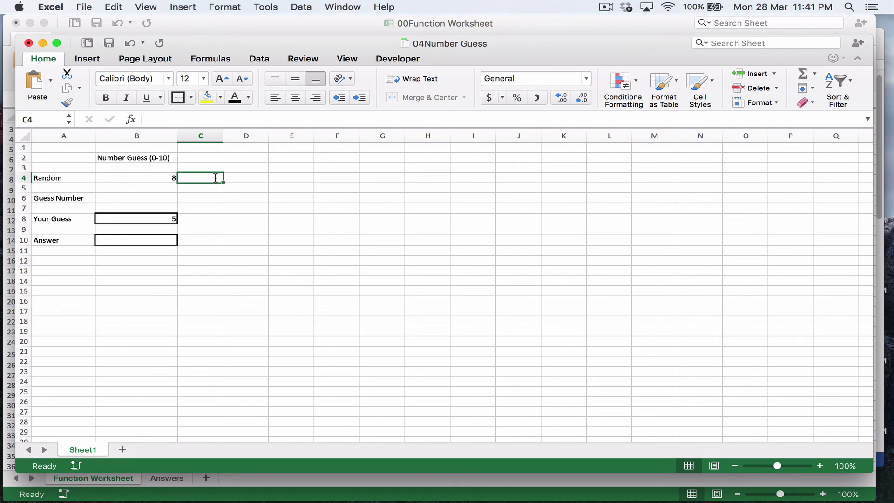
key(Return)
key(Up)
key(Return)
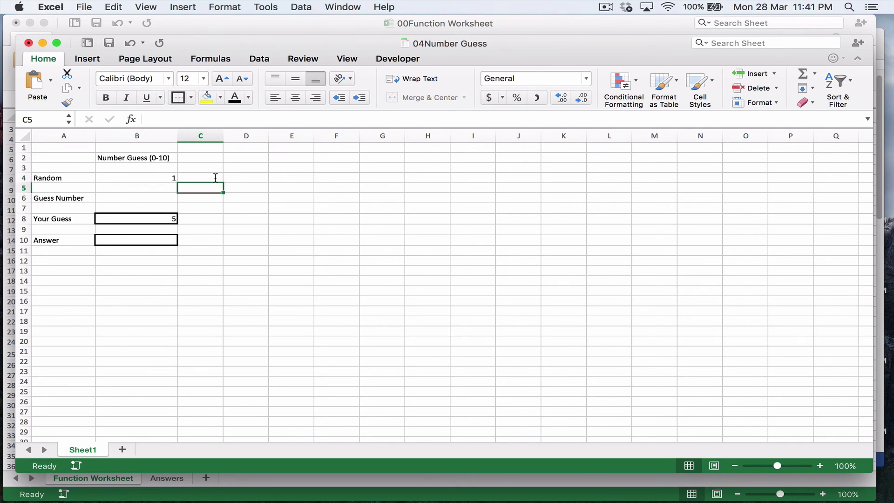
Replace ROUND with INT and drop ',0', giving =INT((RAND()*10)) showing 7.
key(Up)
key(Left)
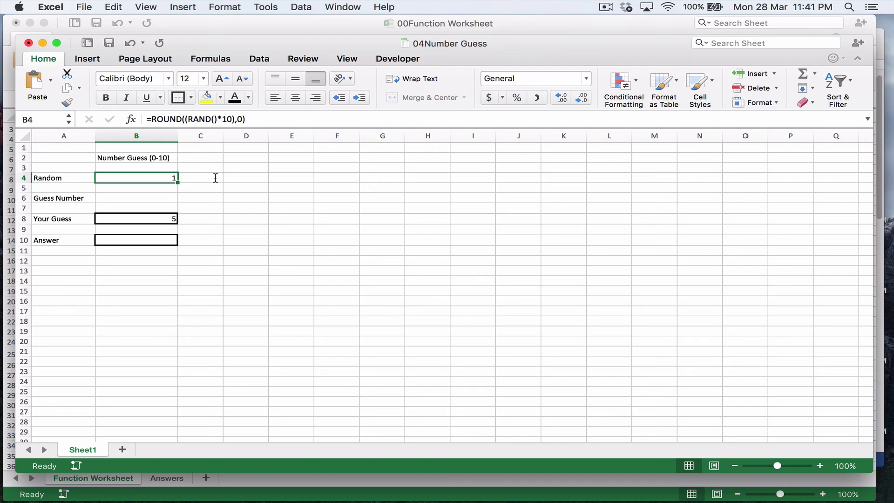
double_click(175, 120)
text(INT)
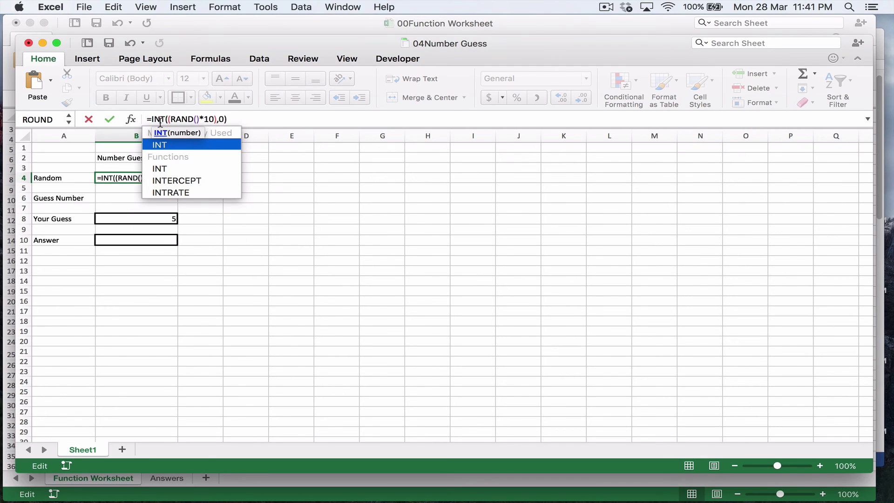
key(Escape)
key(BackSpace)
key(BackSpace)
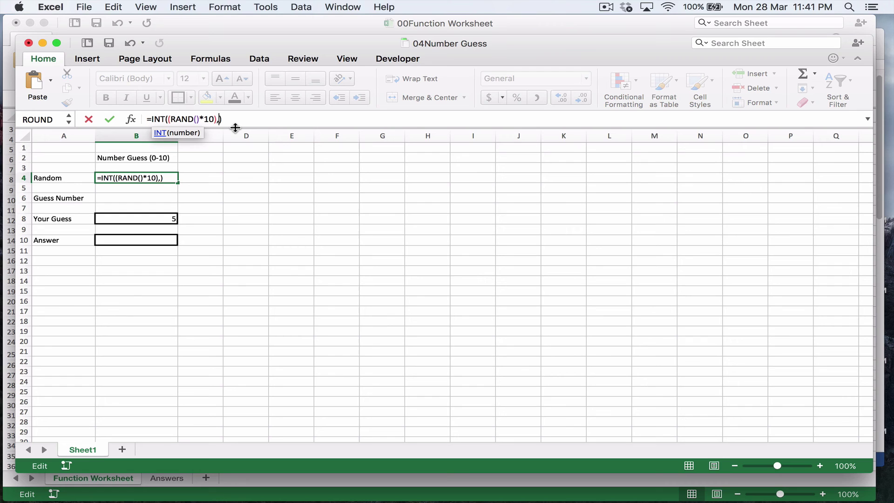
key(Return)
key(Up)
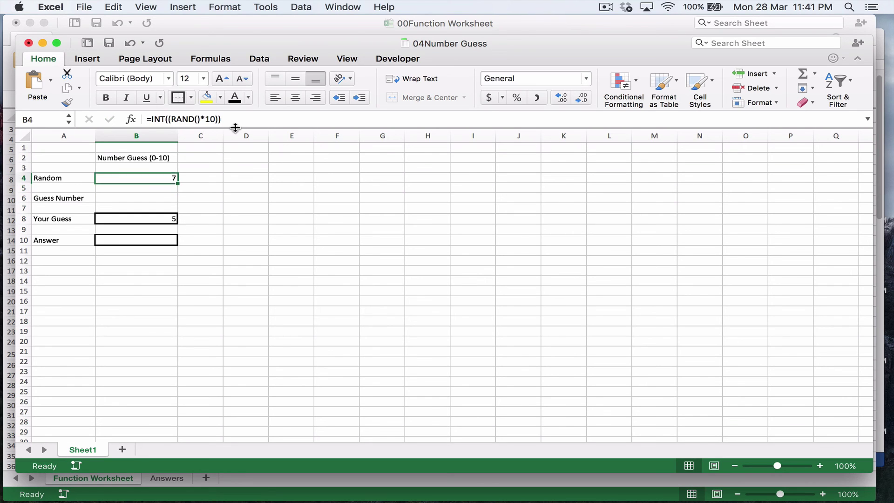
key(Down)
key(Down)
key(Down)
key(Down)
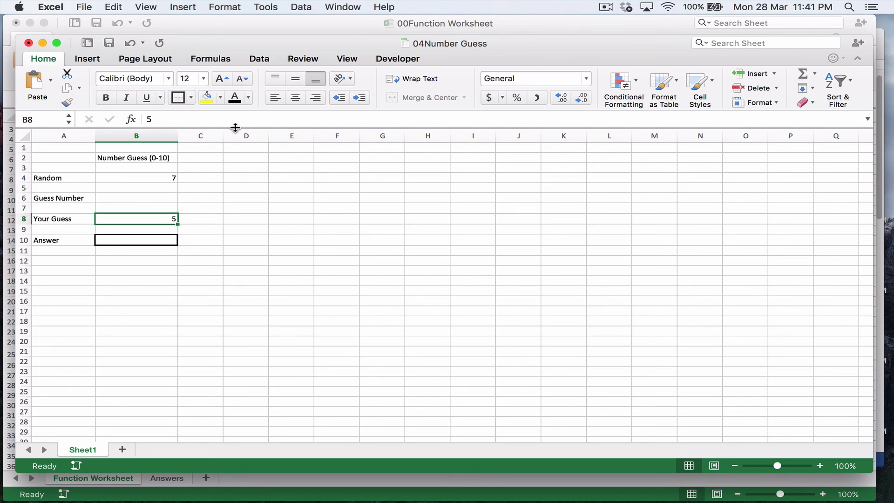
Change the heading in B2 to 'Number Guess (0-9)'.
click(167, 159)
click(228, 120)
key(BackSpace)
key(BackSpace)
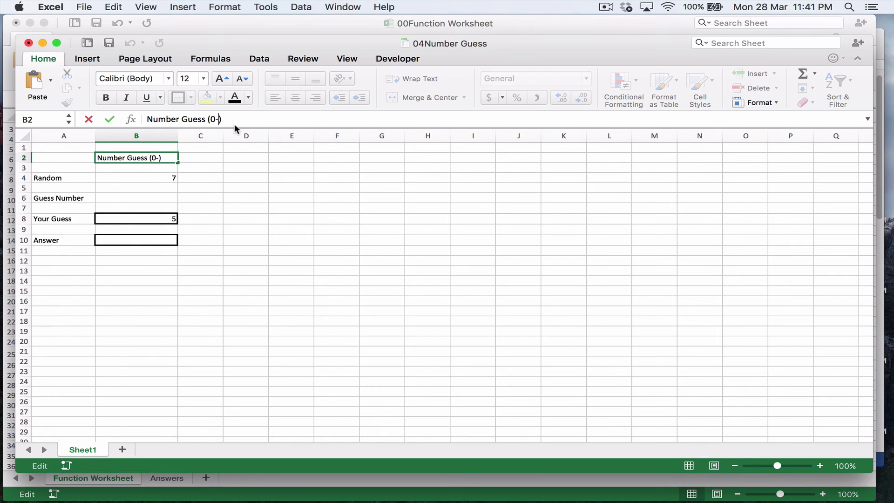
text(9)
key(Return)
Drop a started formula in B10 and enter the helper label 'guess' in D8.
key(Down)
key(Down)
key(Down)
key(Down)
key(Down)
key(Down)
key(Down)
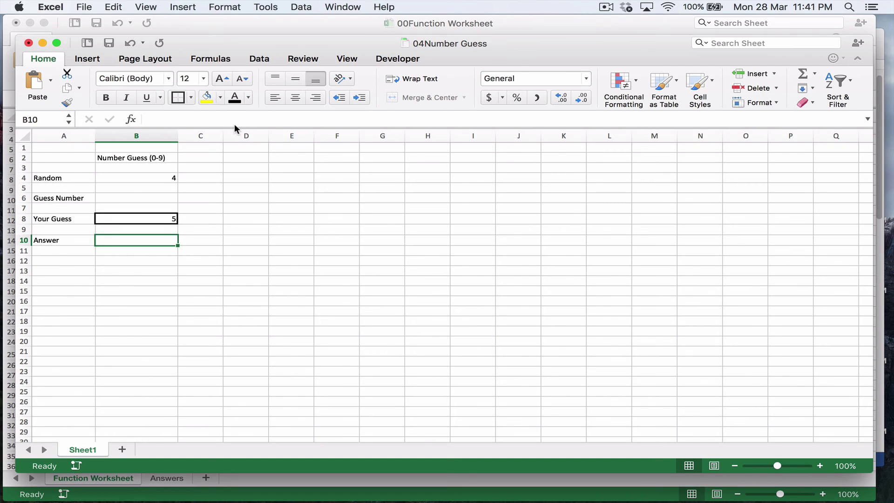
text(=I)
key(BackSpace)
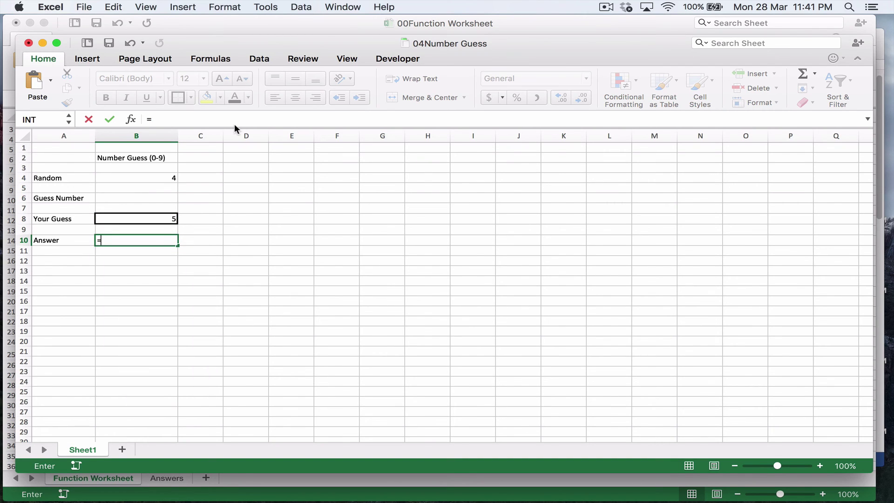
key(BackSpace)
click(243, 218)
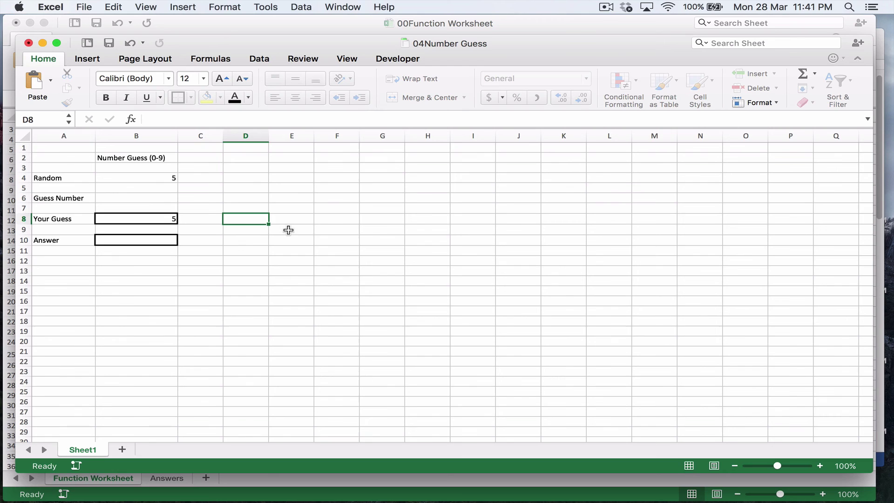
text(guess)
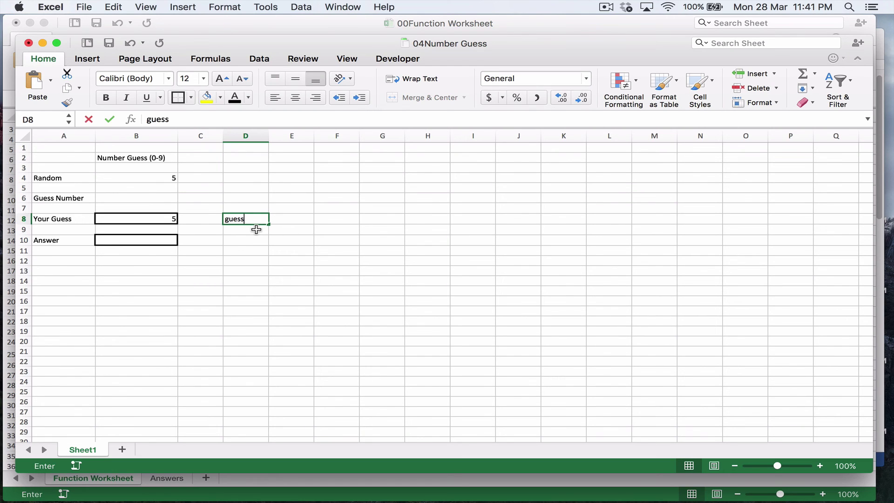
key(Tab)
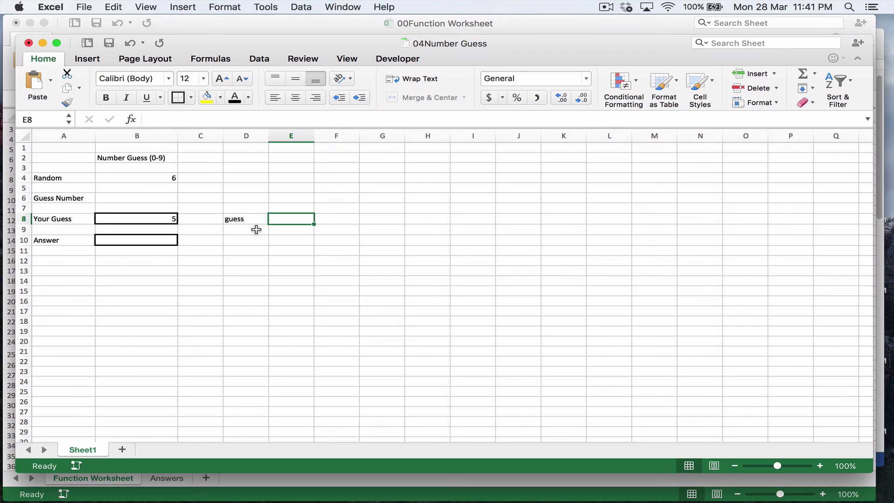
Enter '= guess' in E8 after discarding a NUMBERVALUE attempt.
key(Up)
key(Up)
key(Down)
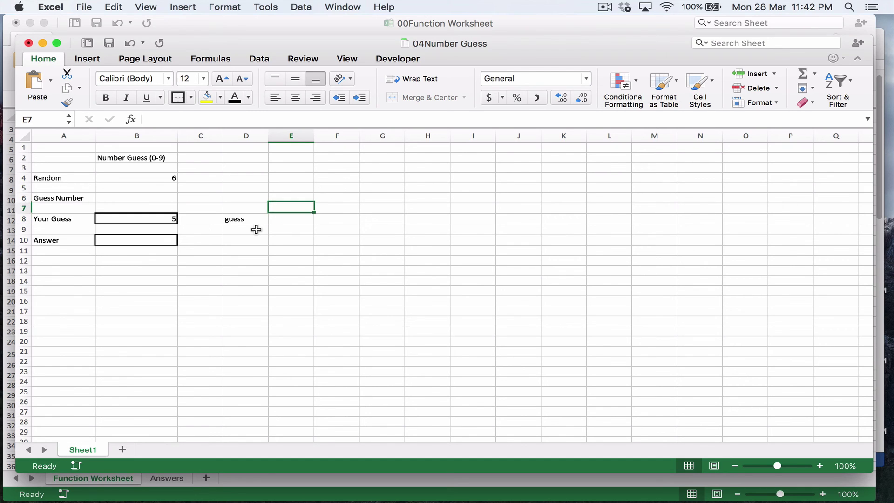
key(Down)
text(>)
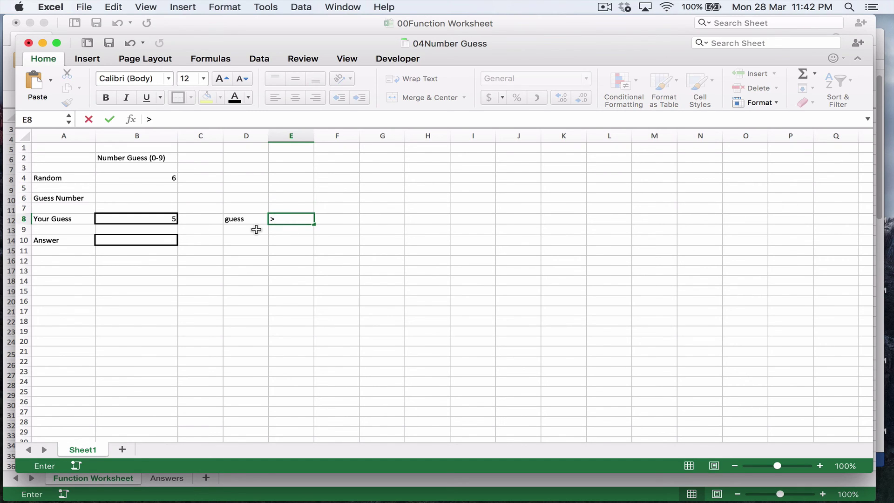
key(BackSpace)
text(=)
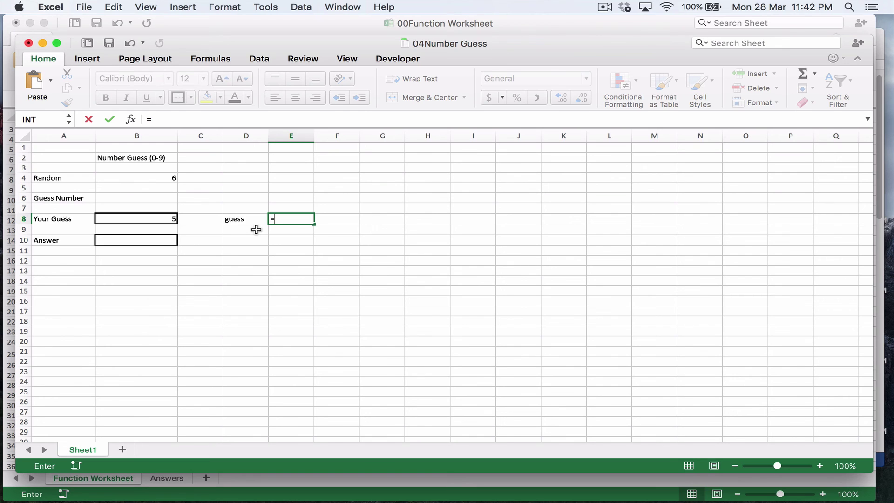
text(numbe)
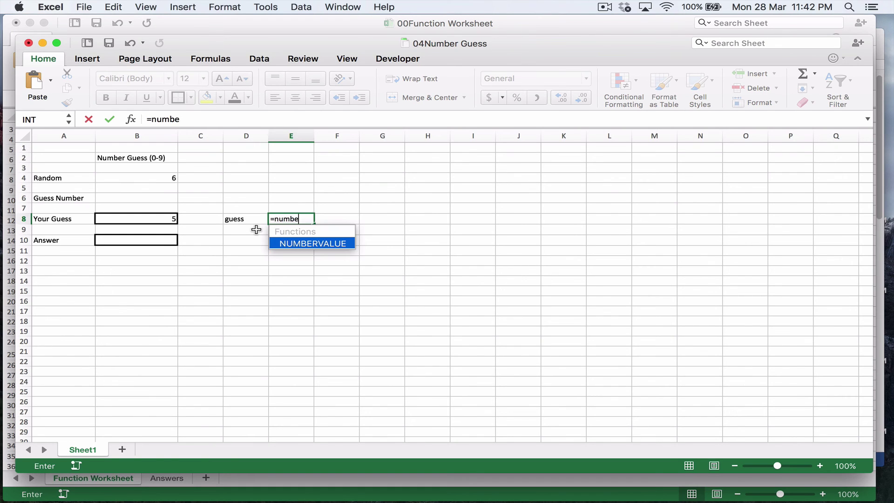
text(r)
key(Tab)
key(BackSpace)
key(BackSpace)
key(BackSpace)
key(BackSpace)
key(BackSpace)
key(BackSpace)
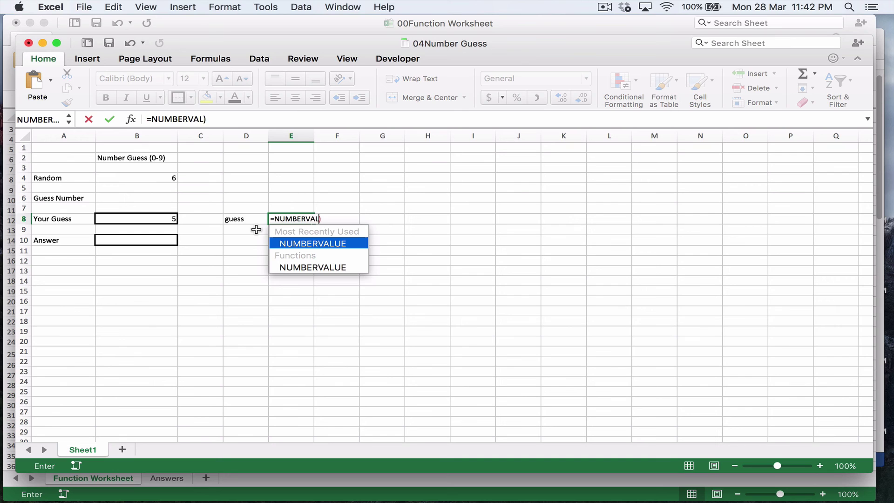
key(BackSpace)
key(BackSpace)
key(BackSpace)
key(BackSpace)
key(BackSpace)
key(BackSpace)
key(BackSpace)
key(Tab)
key(Left)
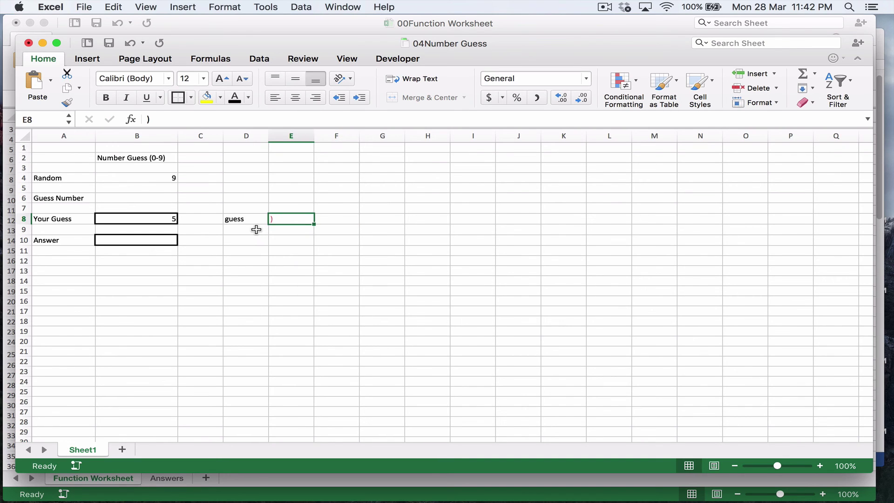
text(=)
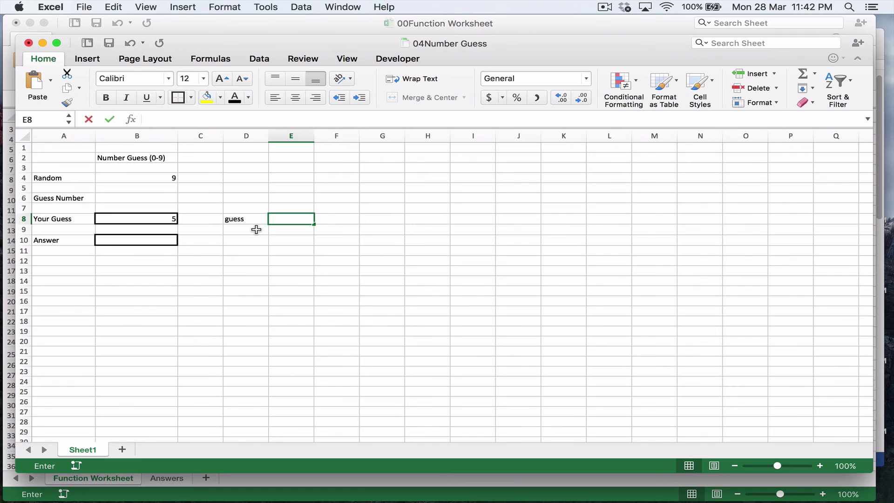
text( guess)
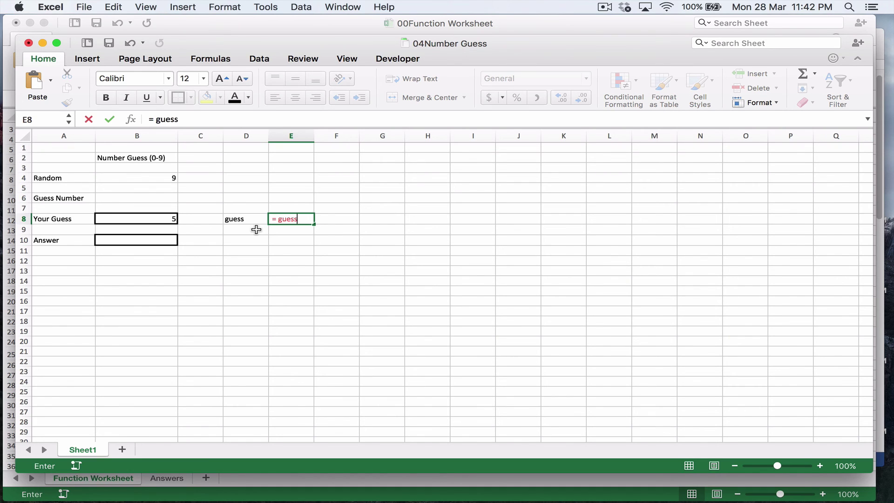
key(Tab)
Type 'correct' in F8 and replace E8 with '= number'.
text(co)
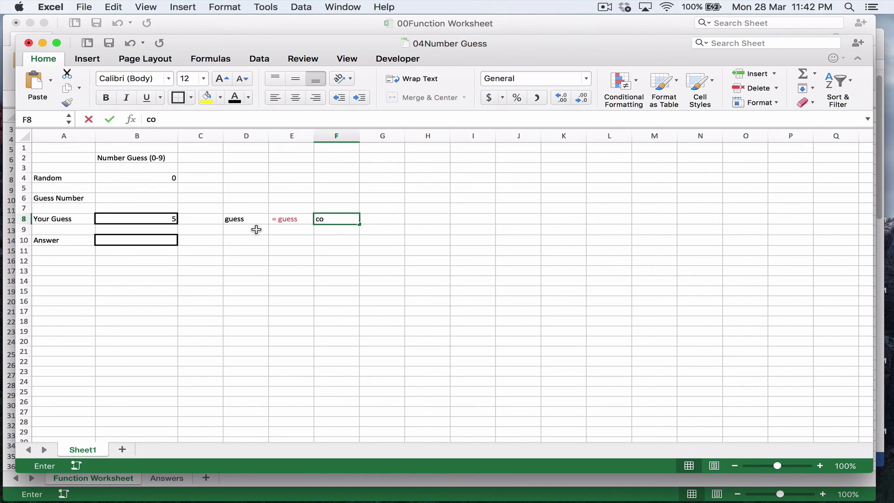
text(rren)
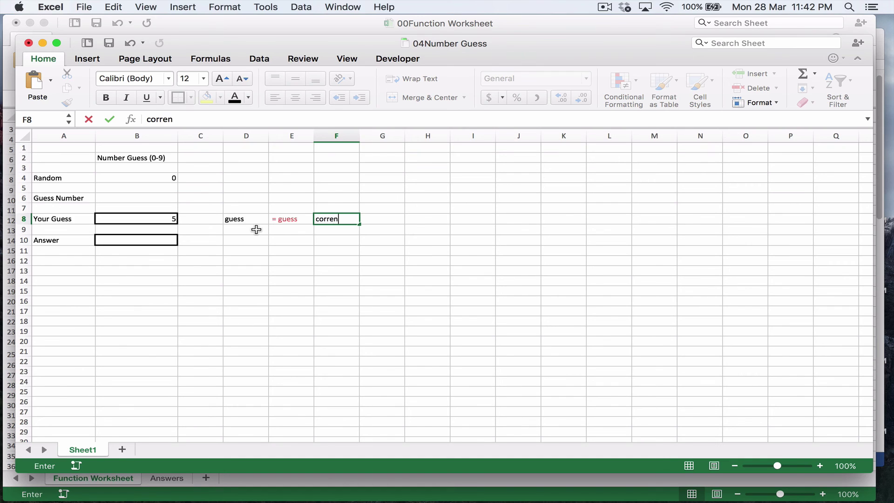
key(BackSpace)
text(ct)
key(Left)
key(Delete)
text(=)
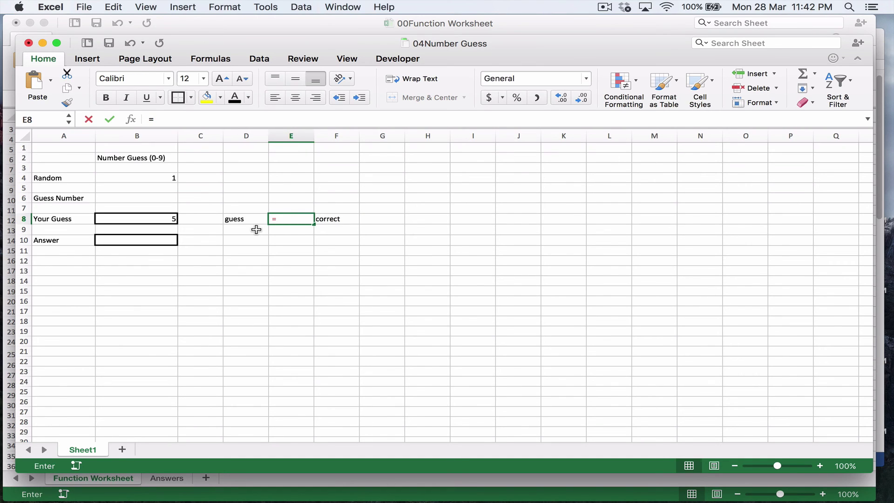
text( number)
key(Tab)
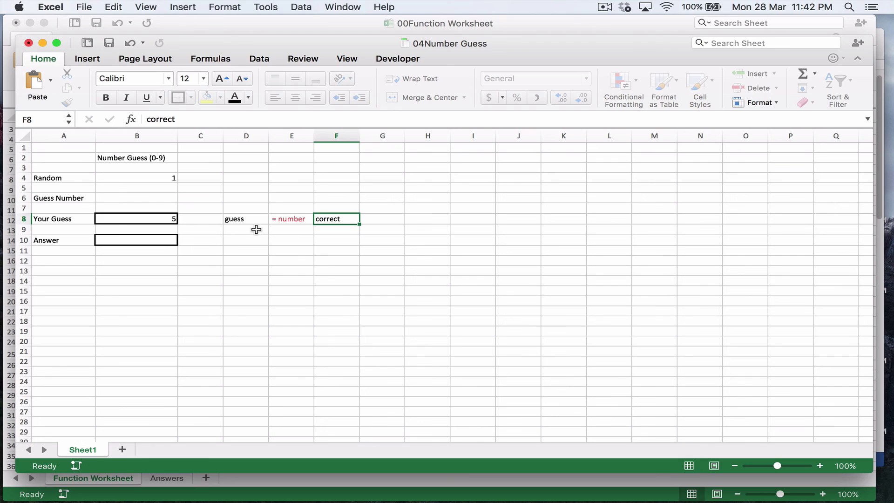
Copy the '= number' and 'correct' labels in E8:F8.
key(Up)
key(Left)
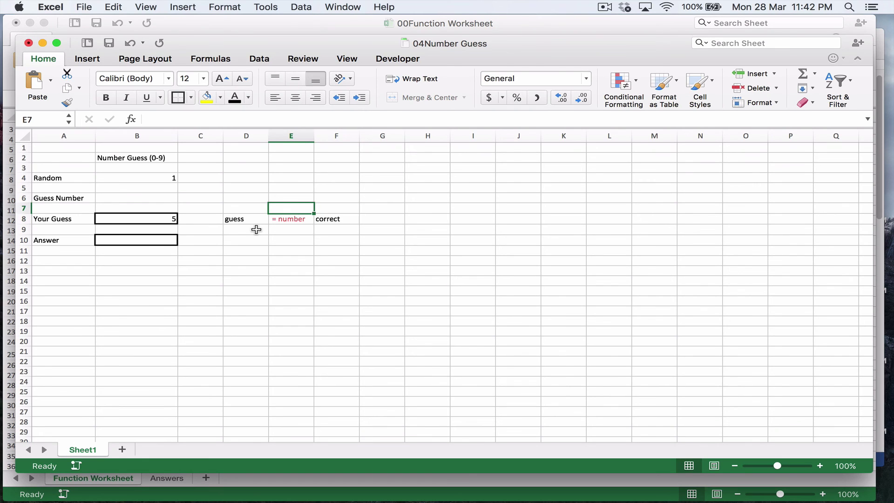
key(Right)
key(Down)
key(Left)
key(Down)
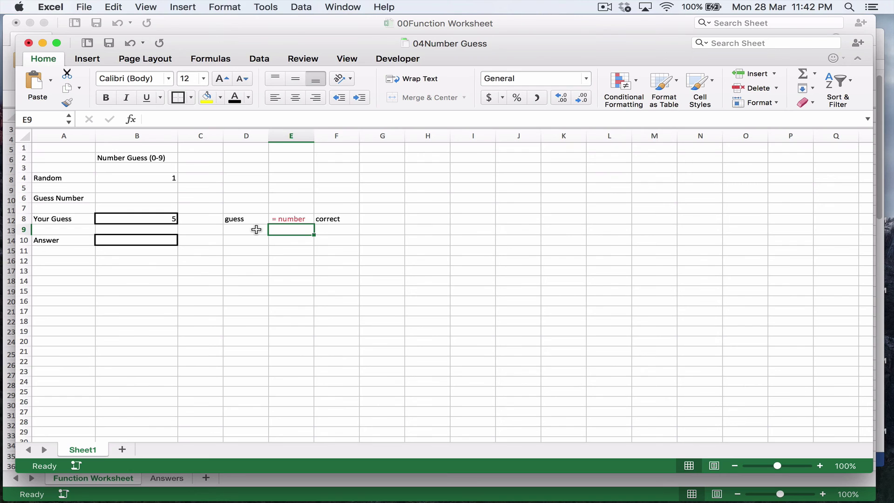
key(Up)
key(shift+Right)
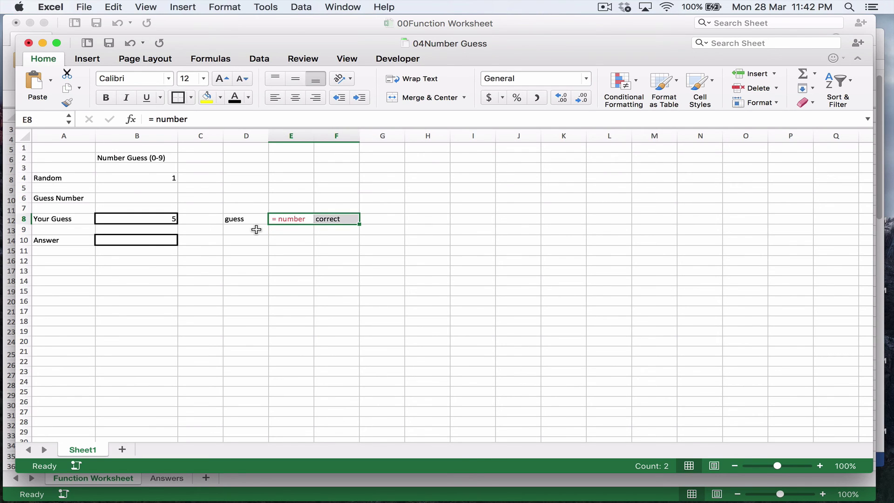
key(super+c)
Paste the labels into row 7 and clear E8 and F8.
key(Up)
key(super+v)
key(Down)
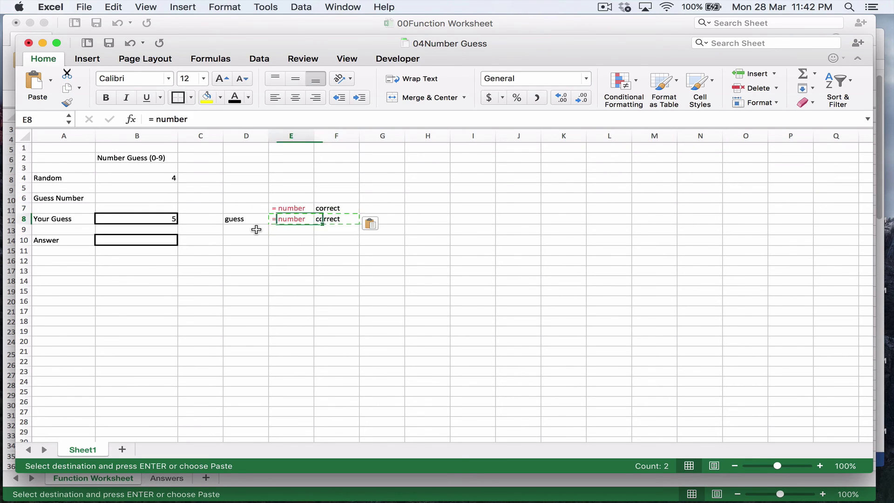
key(Delete)
key(Up)
key(Down)
key(Right)
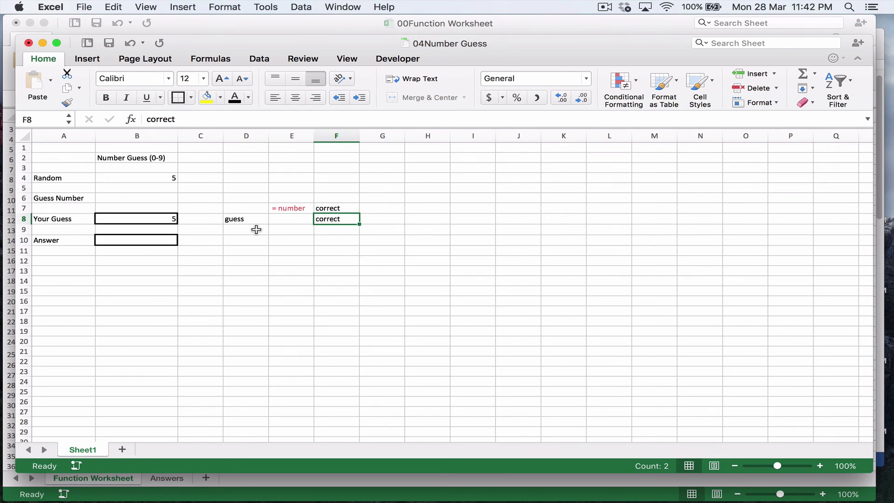
key(Delete)
Enter YES in F7, Correct in G7 and No in F9.
key(Up)
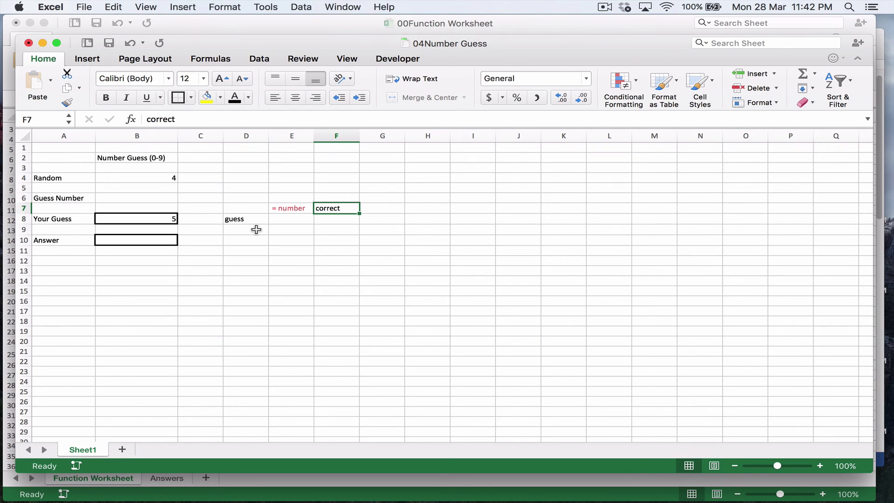
text(YES)
key(Tab)
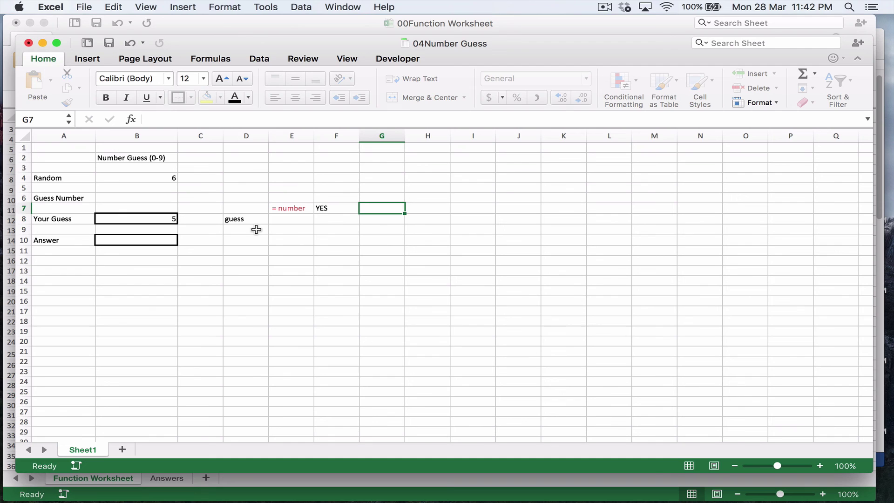
text(Correct)
key(Return)
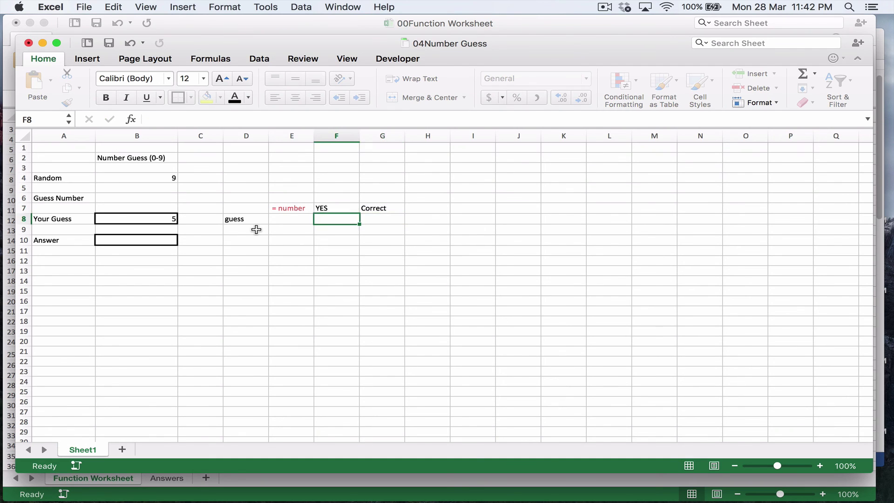
key(Down)
text(No)
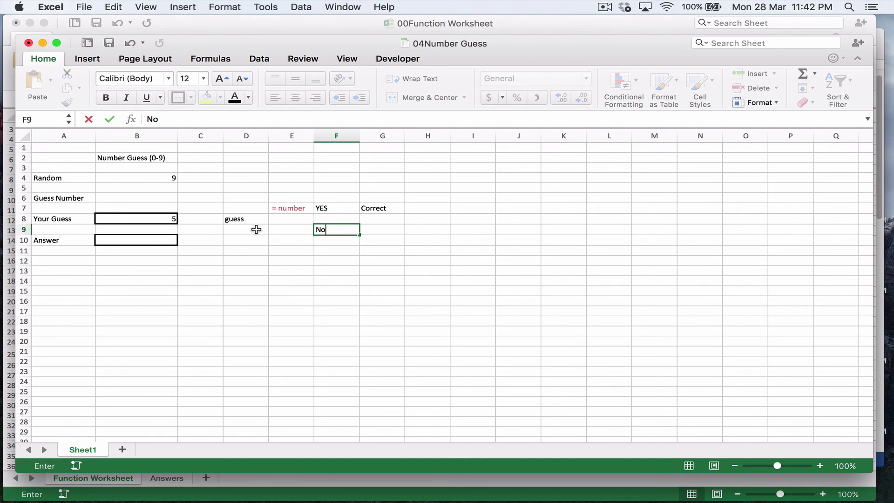
key(Up)
key(Up)
Clear '= number' from E7, leaving E8 ready for retyping.
key(Left)
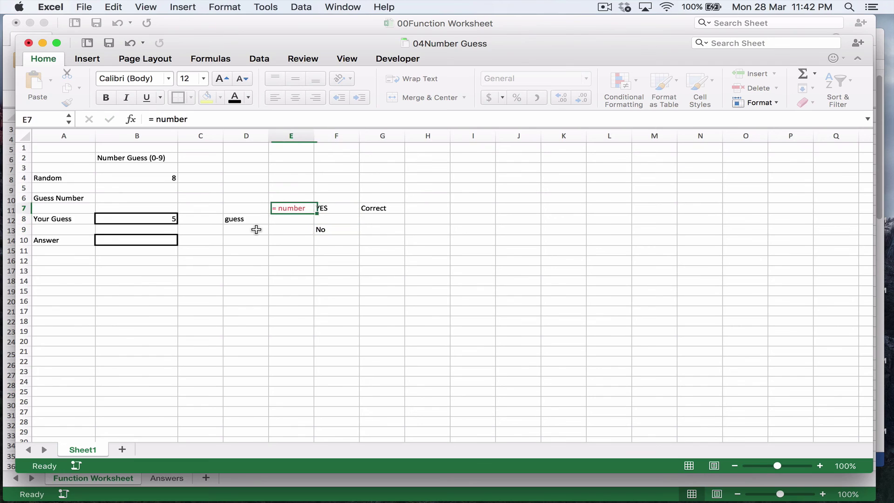
key(super+c)
key(Down)
key(super+c)
key(Right)
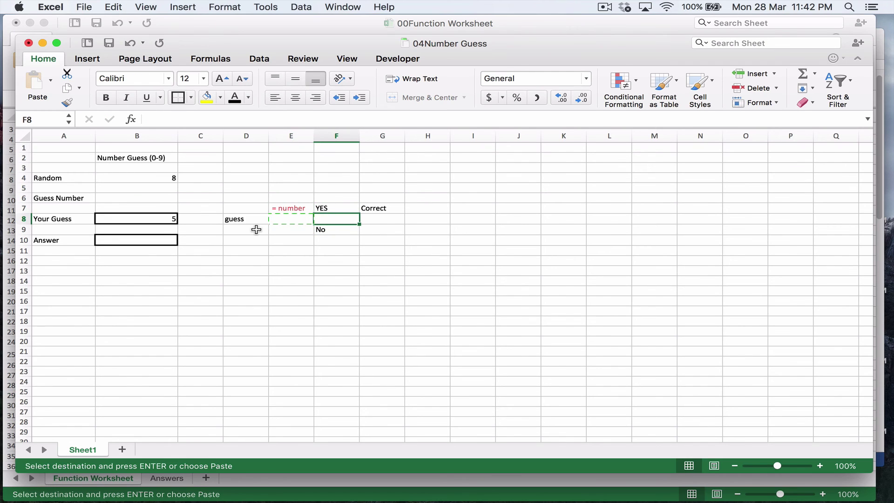
key(Up)
key(Left)
key(Delete)
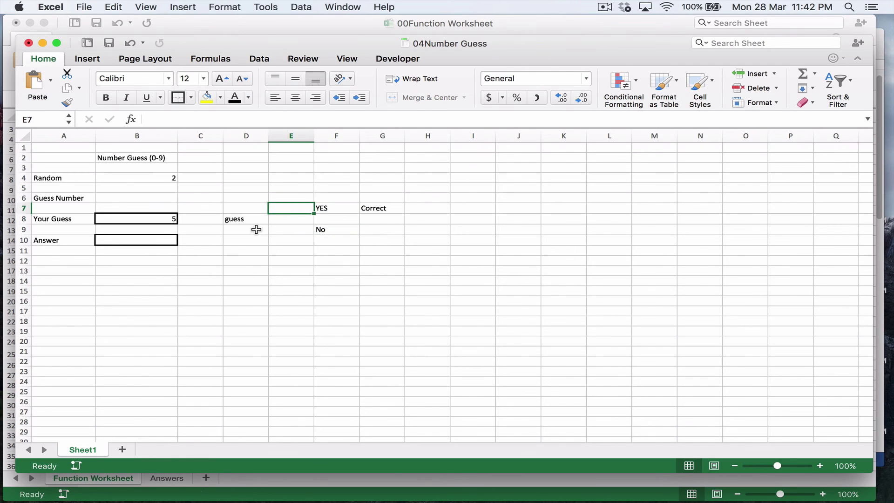
key(Down)
Enter '= number' in E8 and '> numer' in G9.
text(= number)
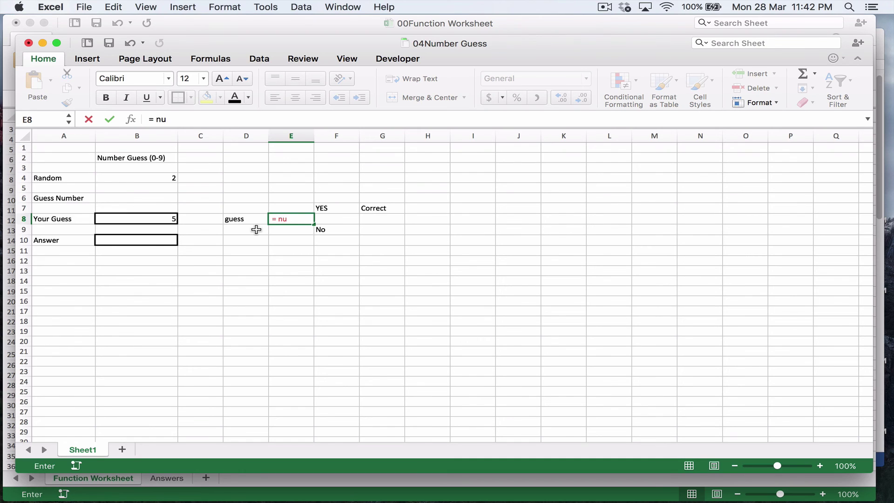
key(Right)
key(Right)
key(Down)
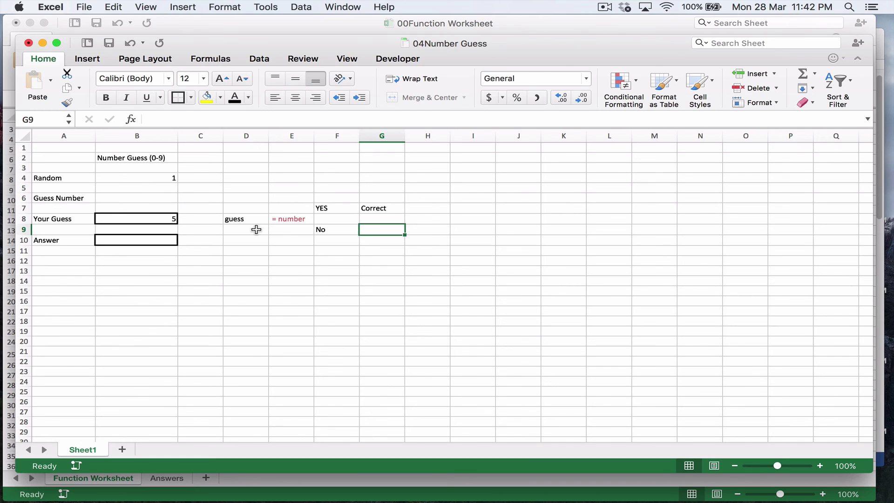
text(> numer)
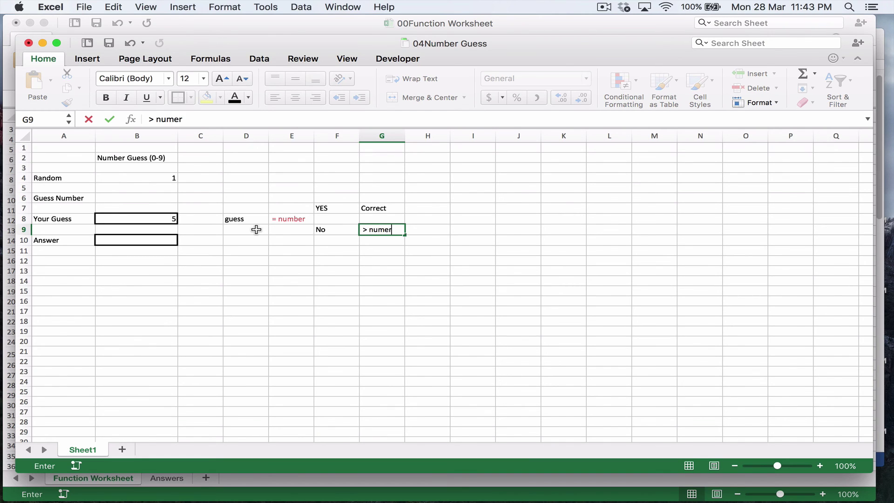
key(Tab)
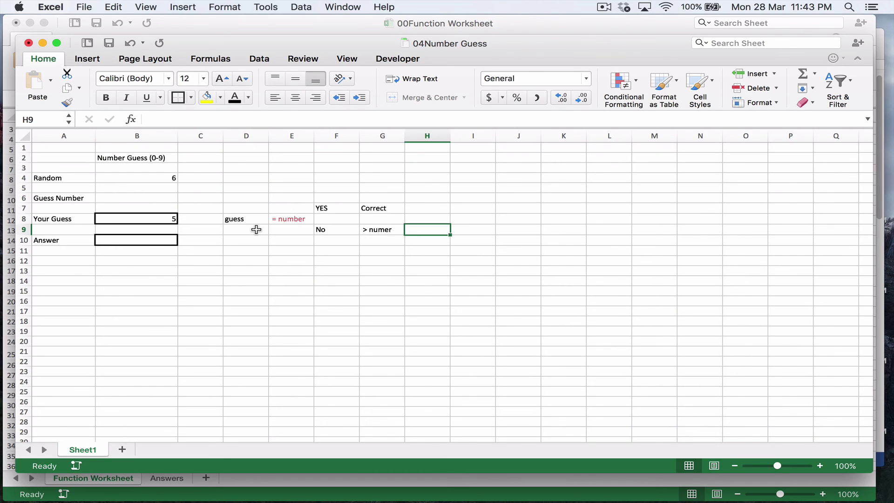
Type 'Lower' in H9, fixing the 'Lowever' typo, and copy it.
text(Lowever)
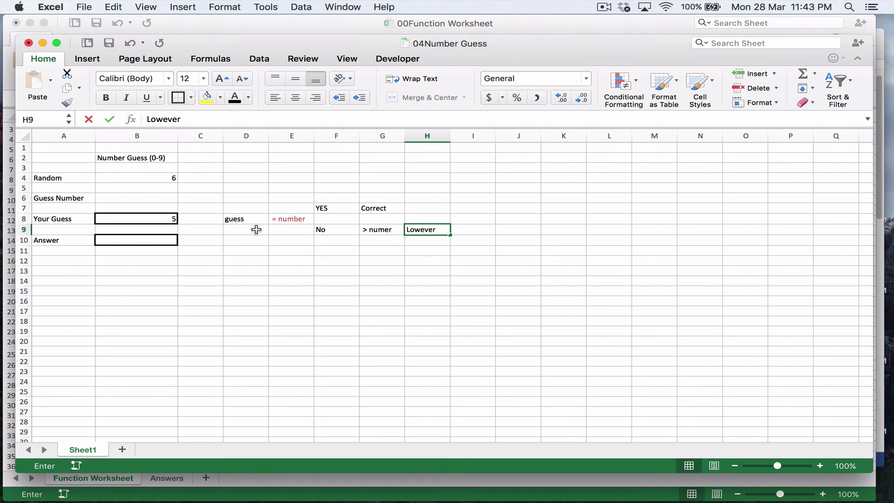
key(BackSpace)
key(BackSpace)
text(r)
key(Return)
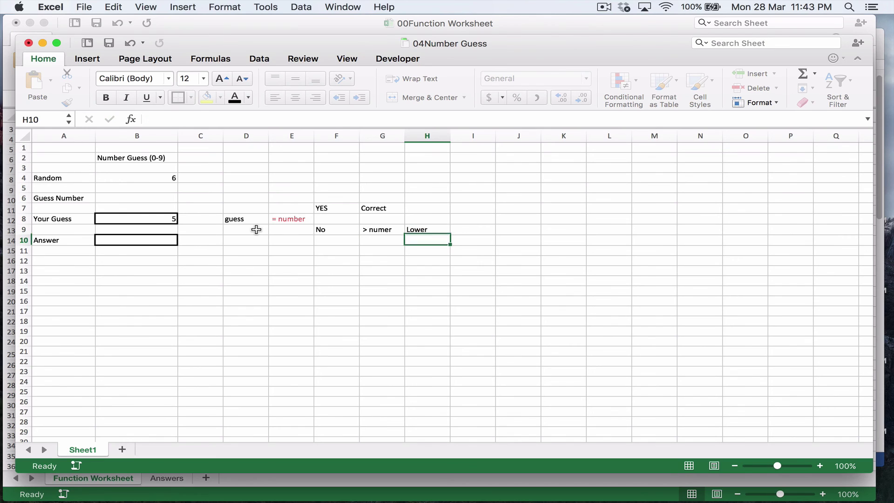
key(Left)
key(Down)
key(Up)
key(Up)
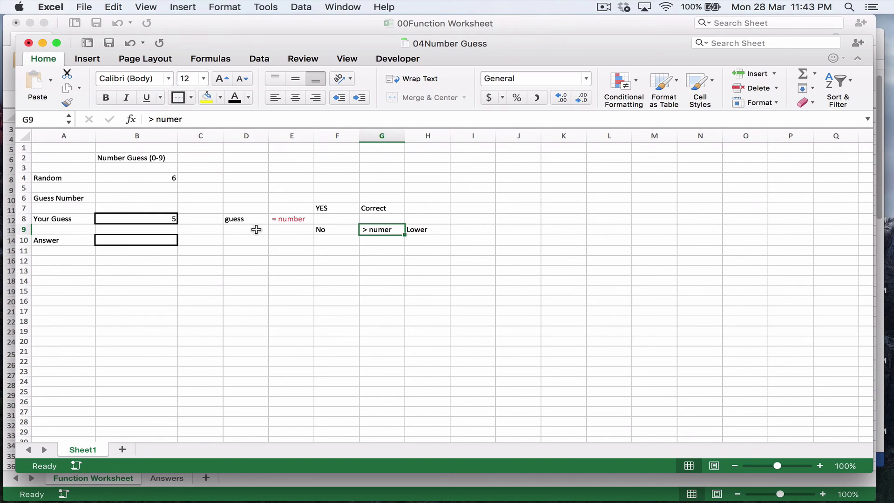
key(Right)
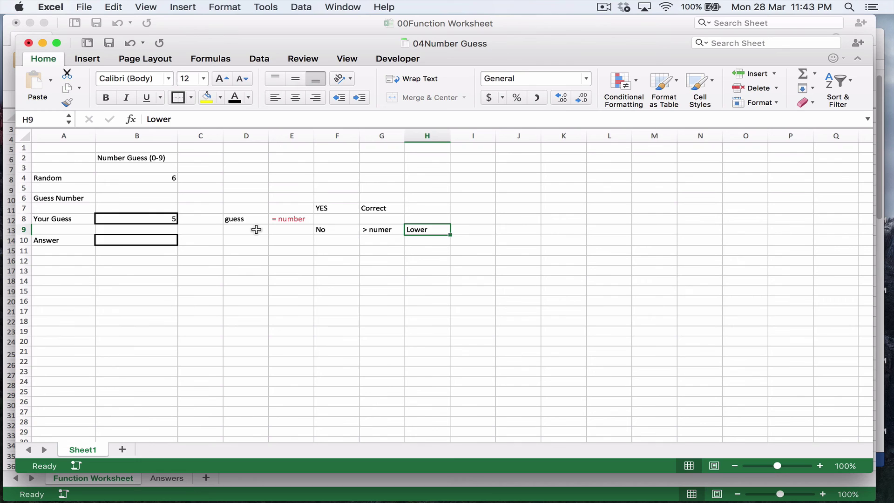
key(super+c)
Enter Yes and Lower in H8:I8 and clear the old Lower from H9.
key(Up)
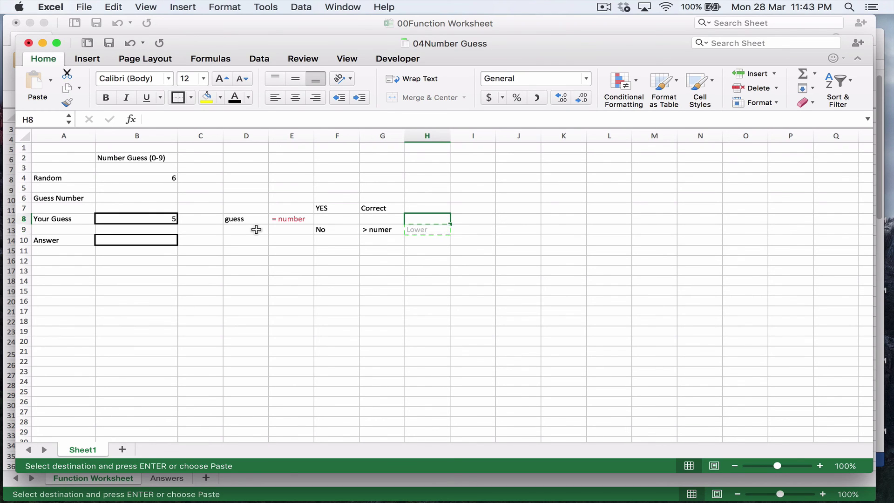
text(Yes)
key(Right)
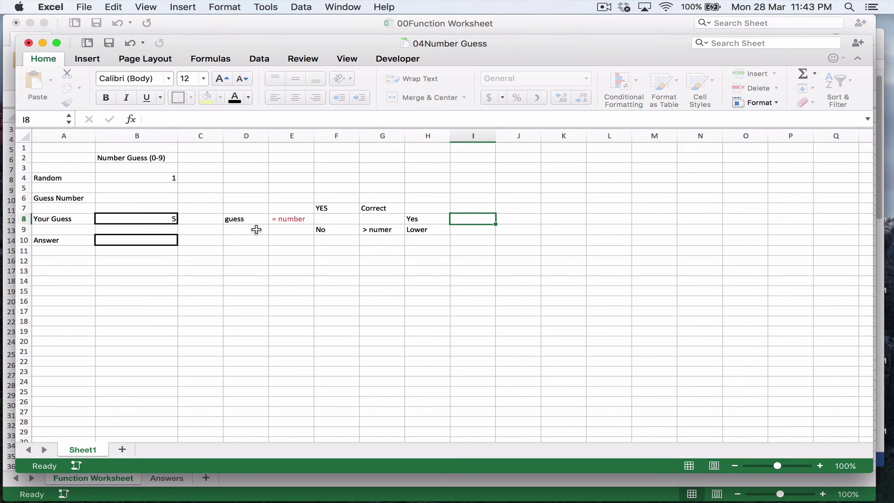
text(Lower)
key(Return)
key(Left)
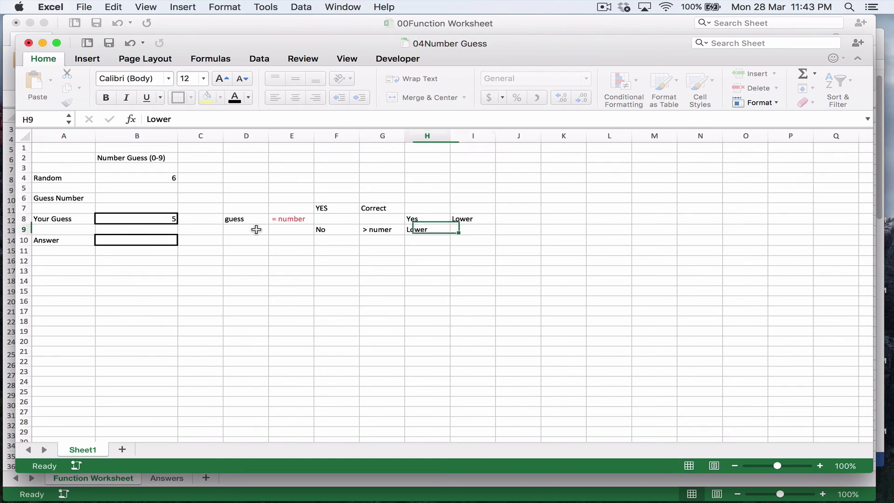
key(Delete)
Enter No and Higher in H10:I10.
key(Down)
text(No)
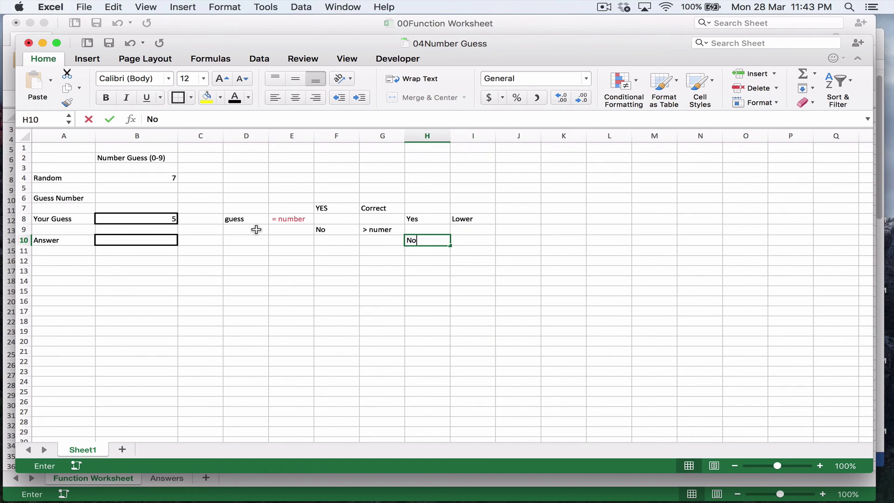
key(Right)
text(Higher)
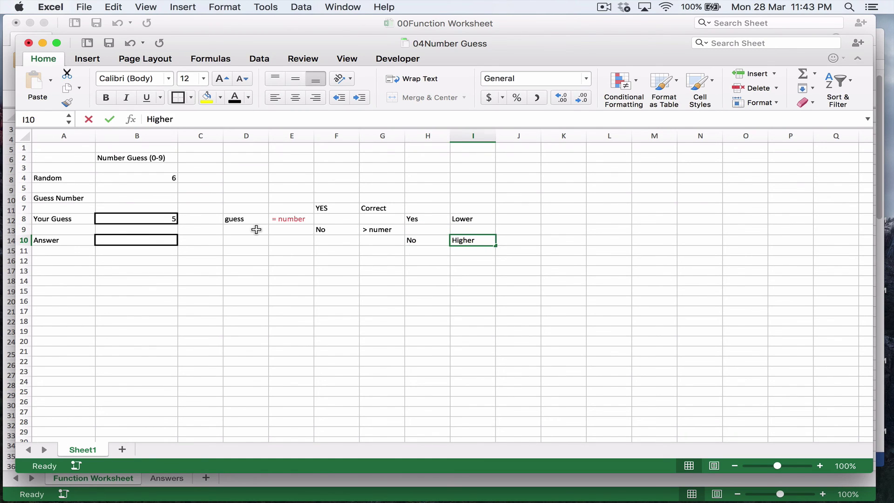
key(Return)
key(Left)
key(Up)
key(Up)
key(Up)
key(Left)
key(Left)
key(Left)
key(Left)
key(Left)
key(Left)
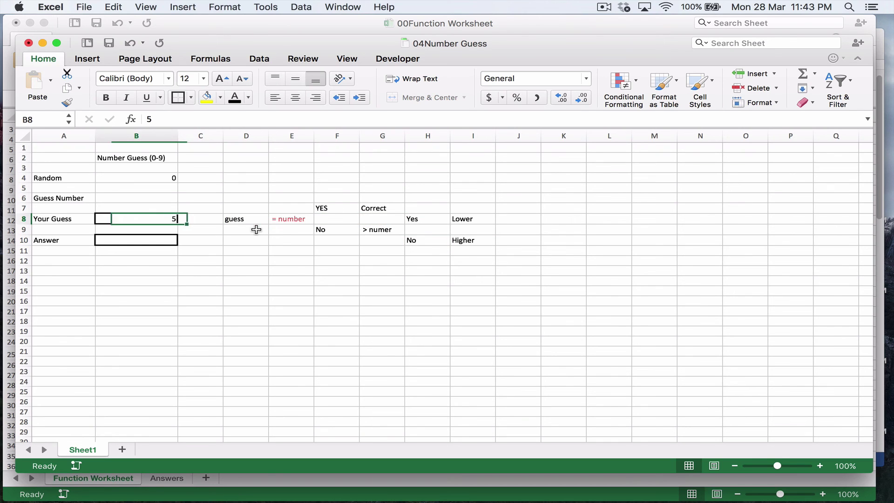
Enter =IF(B8=B4,"Correct","Incorrect") in B10, correcting typos along the way.
key(Down)
key(Down)
text(=)
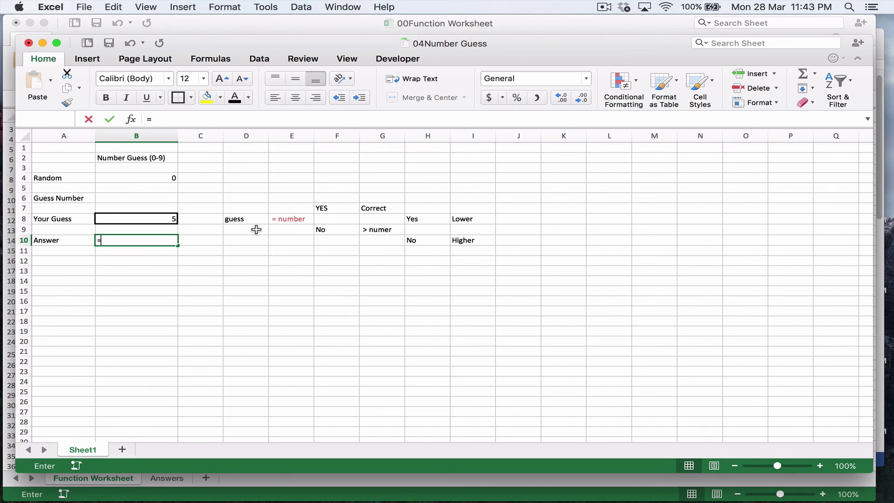
text(if()
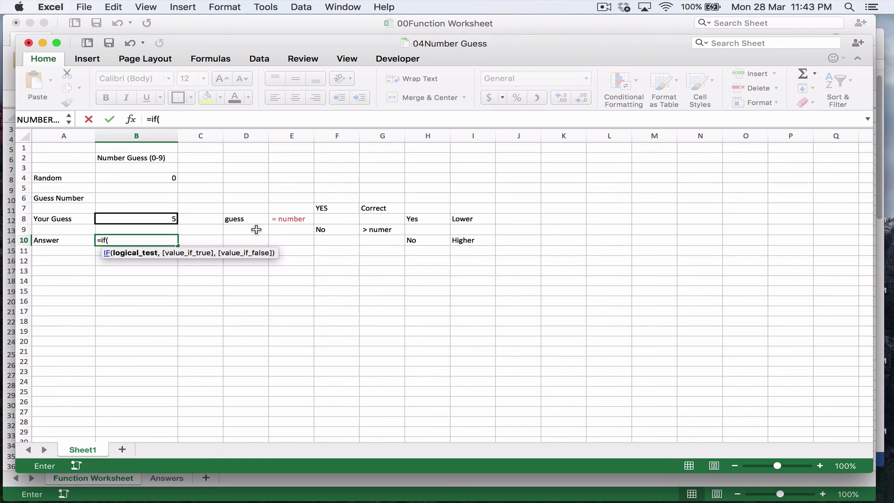
click(156, 219)
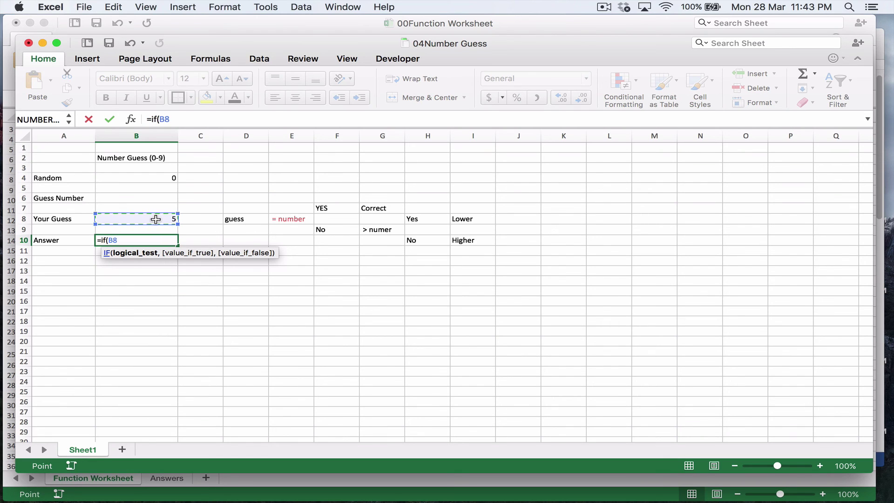
text(=)
click(150, 179)
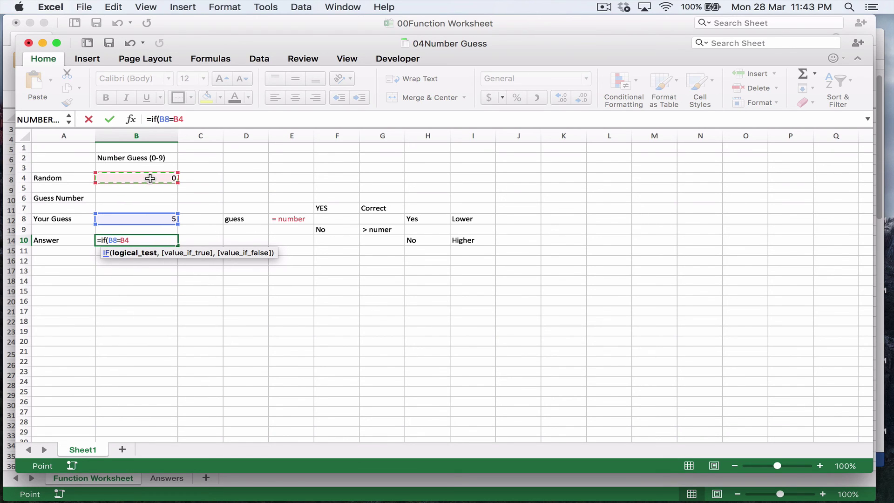
text(,)
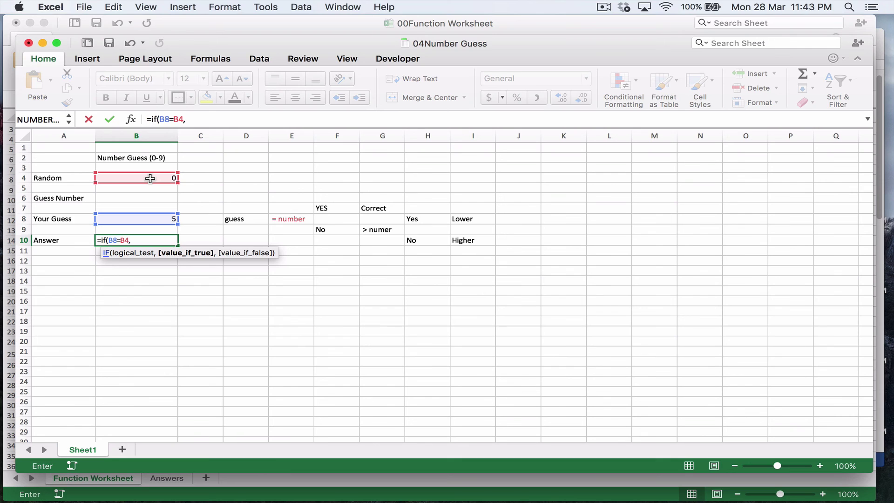
text(Corre)
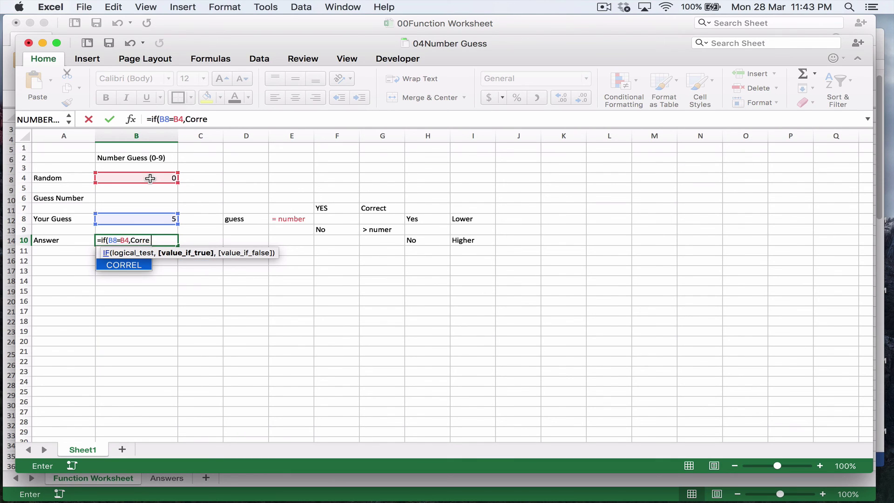
text(ct,)
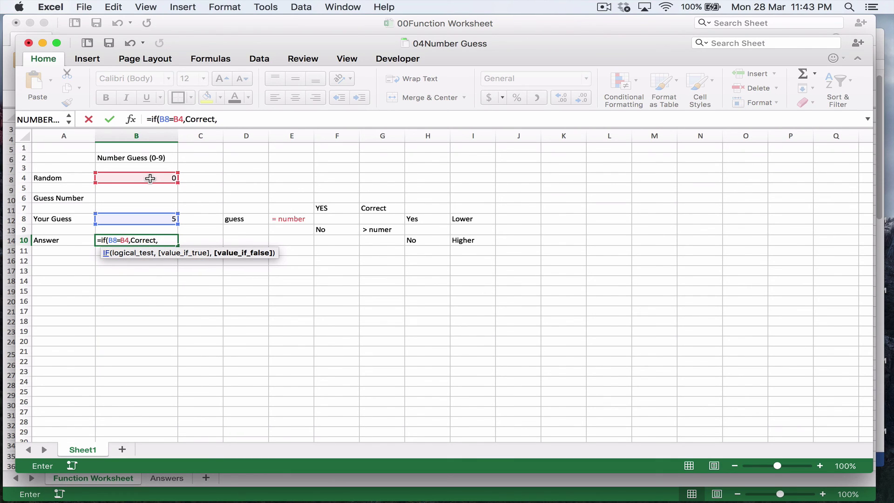
key(BackSpace)
key(BackSpace)
key(BackSpace)
key(BackSpace)
key(BackSpace)
key(BackSpace)
key(BackSpace)
key(BackSpace)
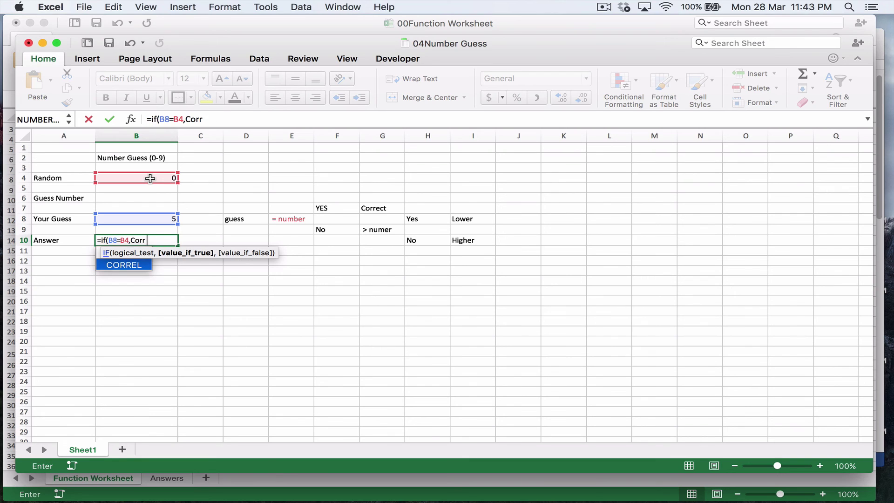
text(Co)
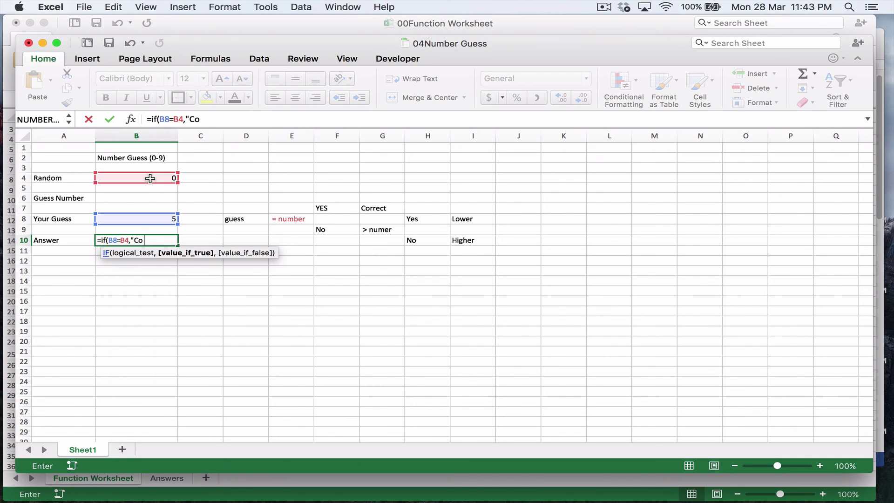
text(rrect",)
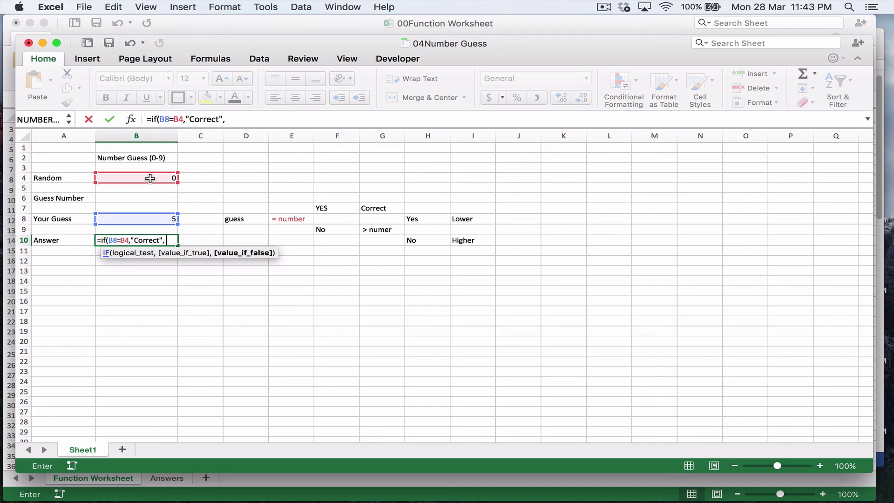
text("Incorrect)
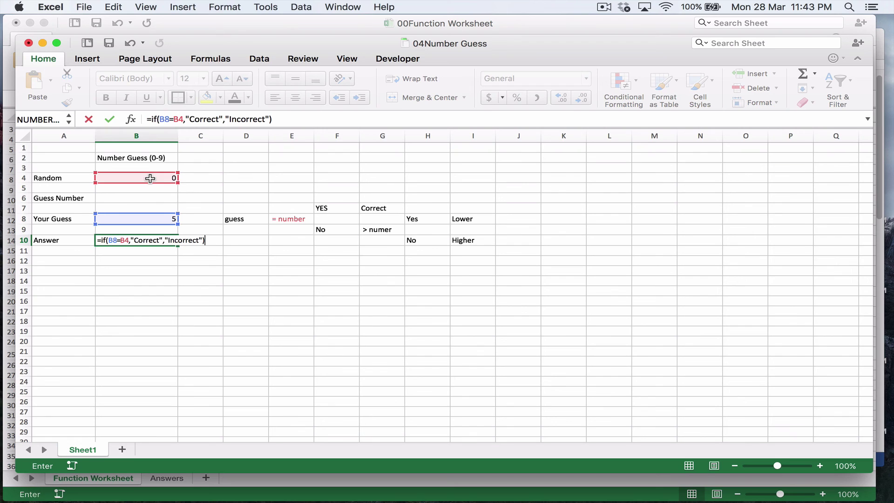
key(Return)
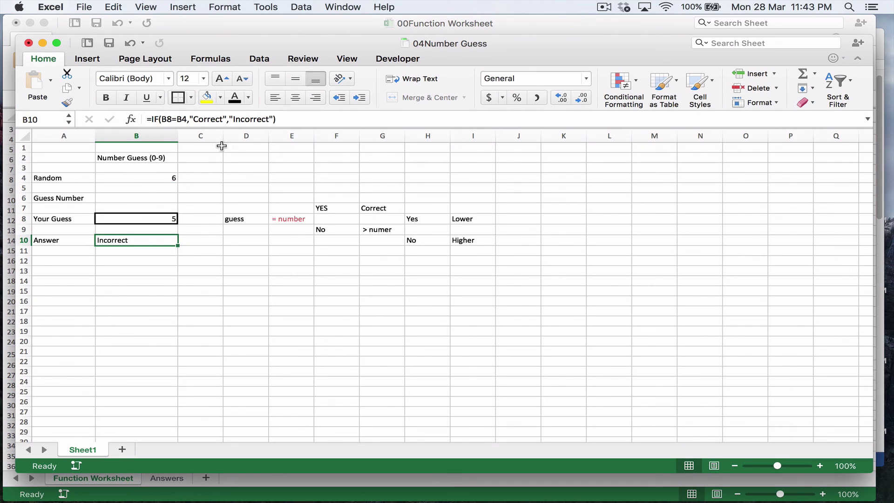
Replace "Incorrect" in B10 with IF(B8>B4,"Lower","Higher") and accept Excel's correction.
click(278, 123)
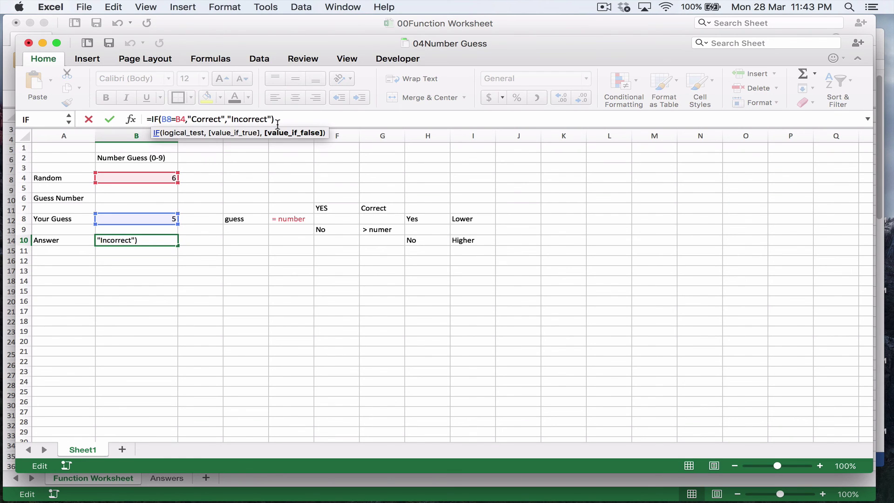
key(BackSpace)
key(BackSpace)
key(BackSpace)
key(BackSpace)
key(BackSpace)
key(BackSpace)
key(BackSpace)
key(BackSpace)
key(BackSpace)
key(BackSpace)
key(BackSpace)
text(if)
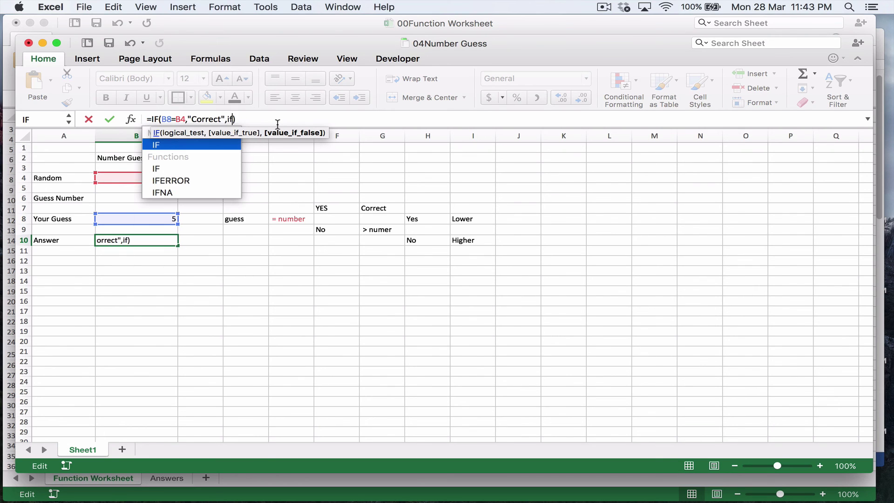
key(BackSpace)
key(BackSpace)
text(()
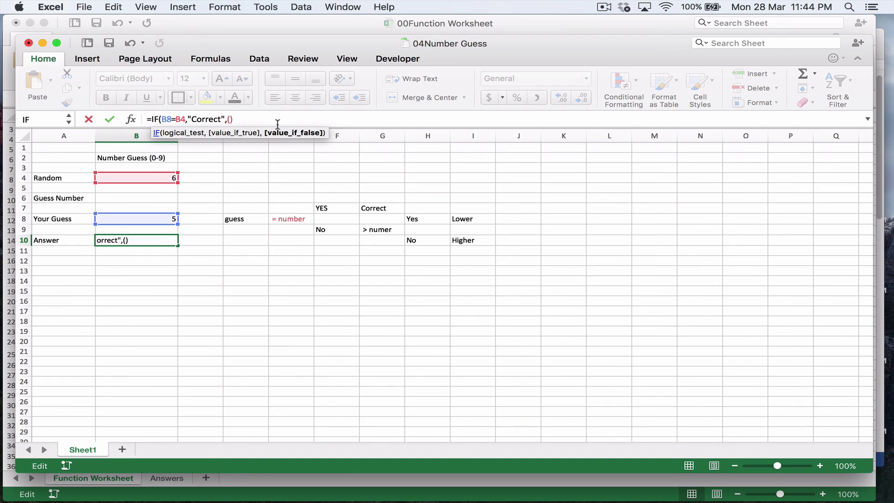
text(IF()
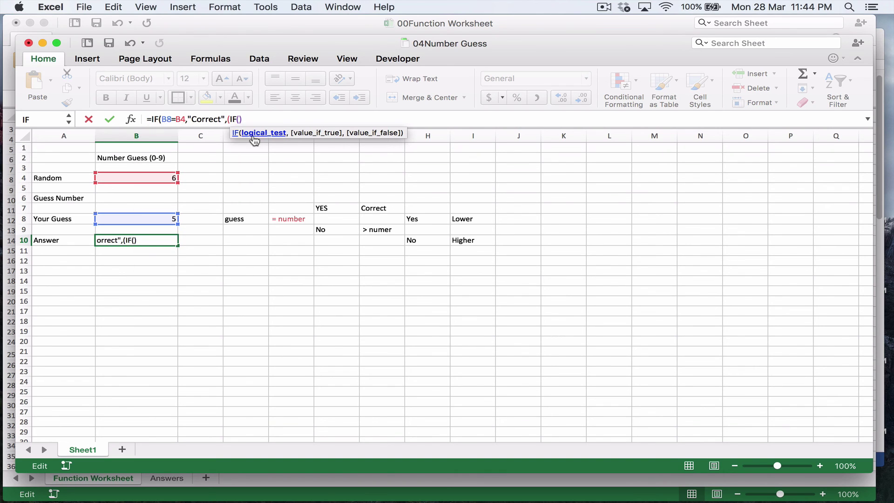
click(154, 219)
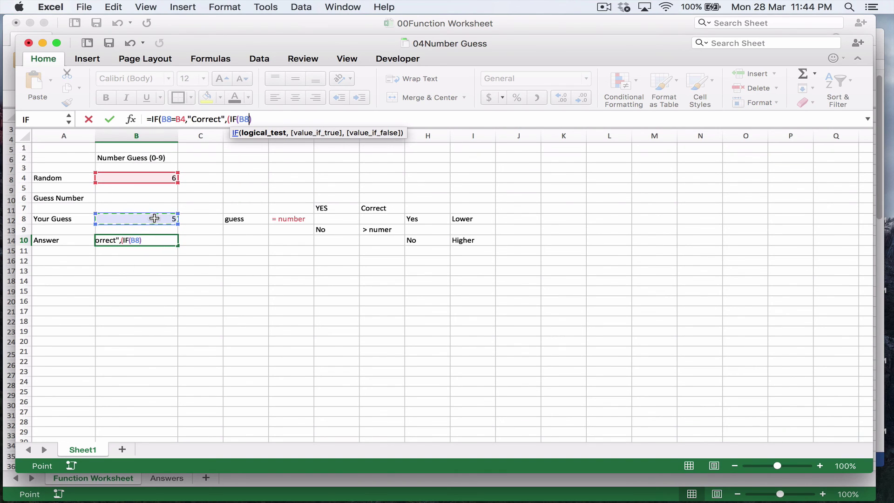
text(>)
click(156, 179)
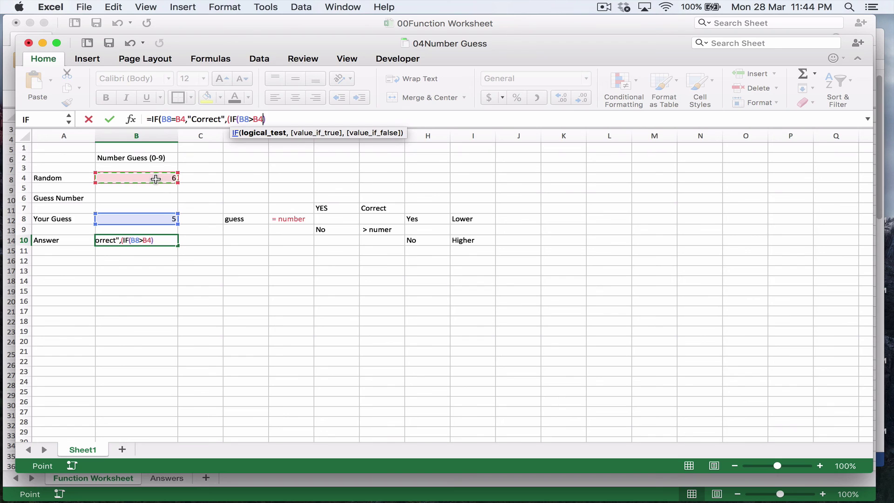
text(,)
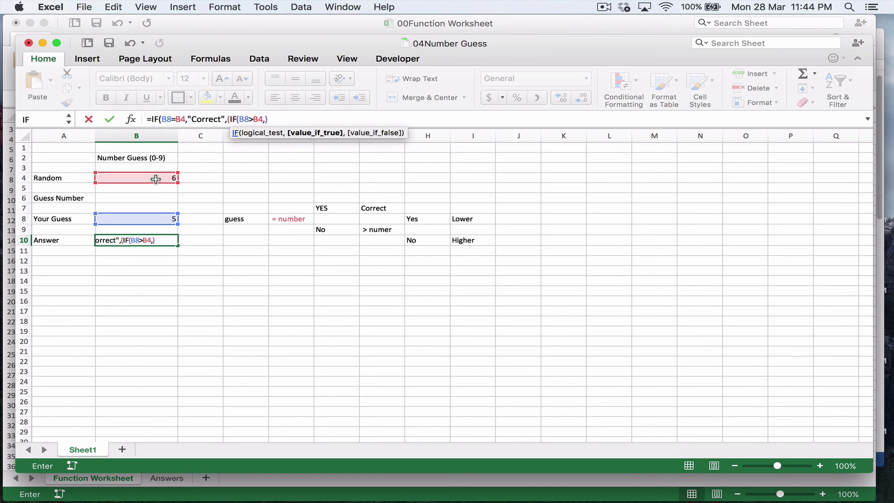
text("Lower)
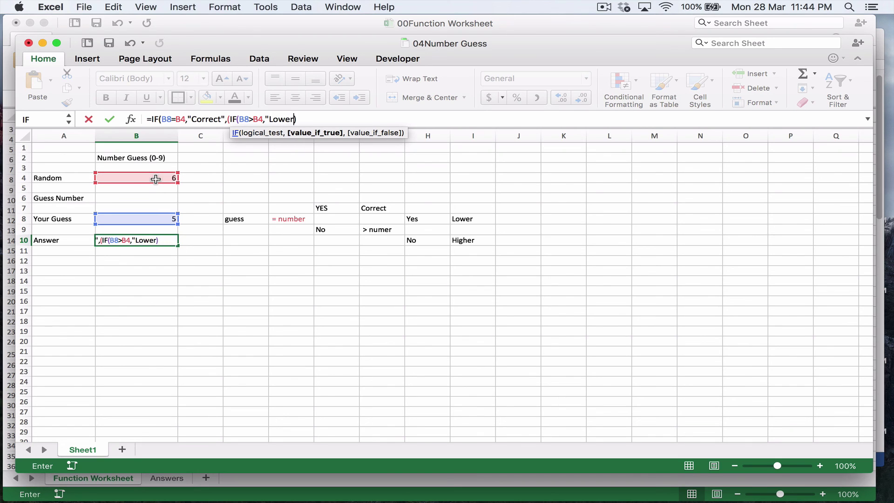
text(",)
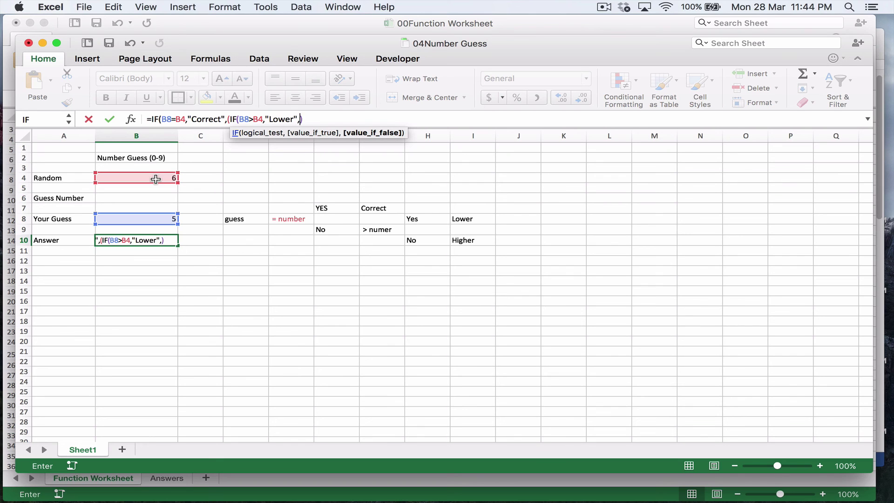
text("Higher)
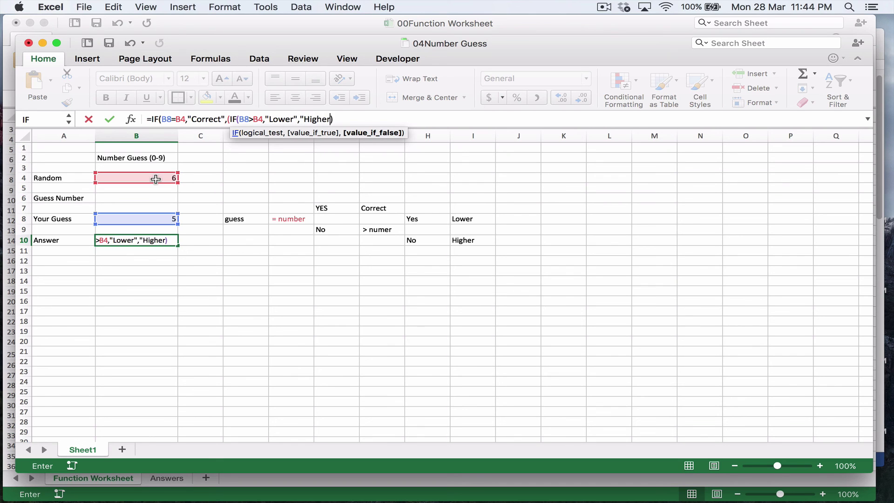
text(")
key(Return)
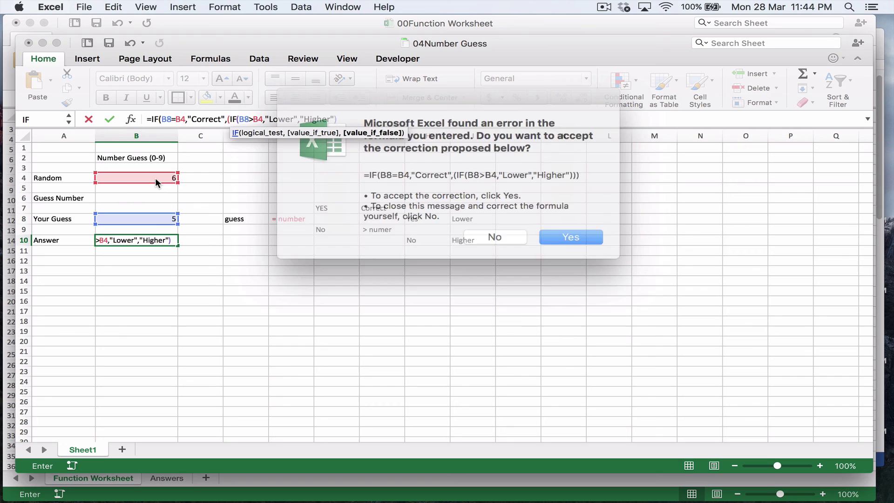
key(Return)
key(Up)
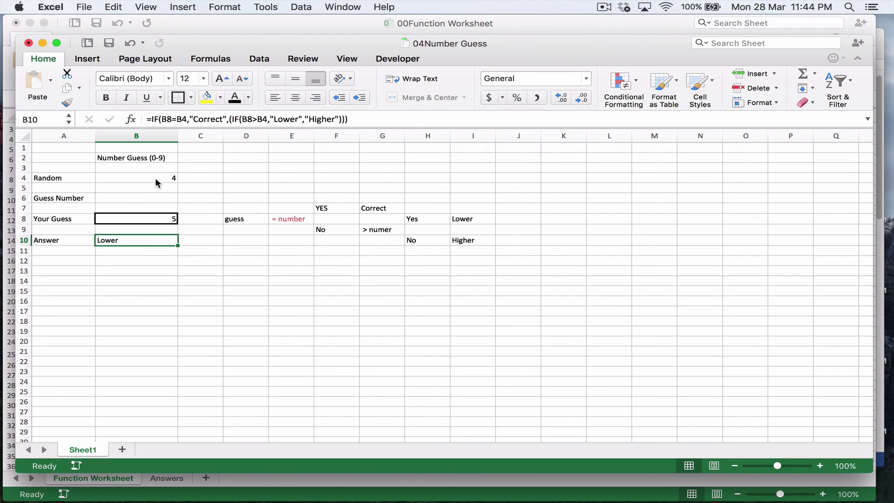
Recalculate the Answer formula and try guesses 2 and 6 in B8.
click(351, 118)
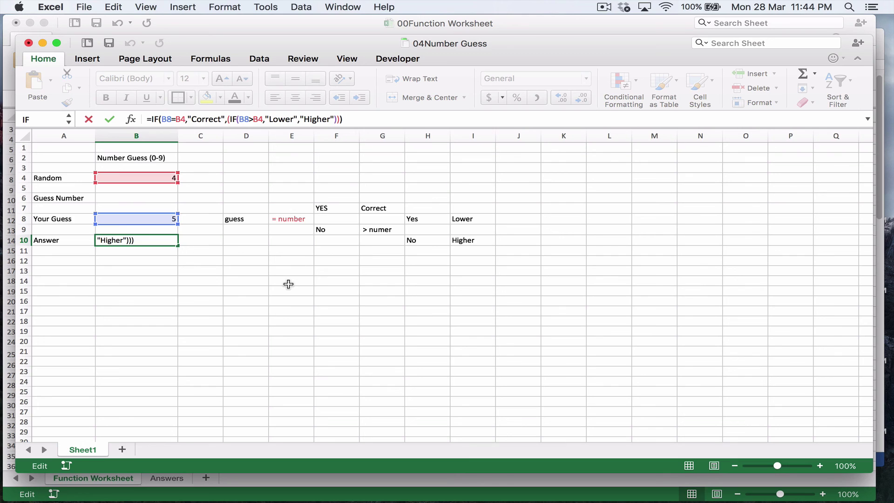
key(ctrl+Return)
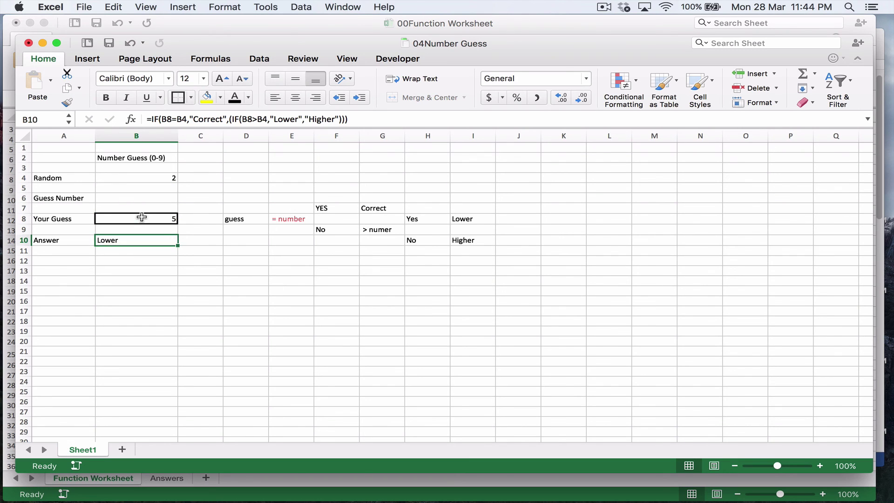
click(142, 218)
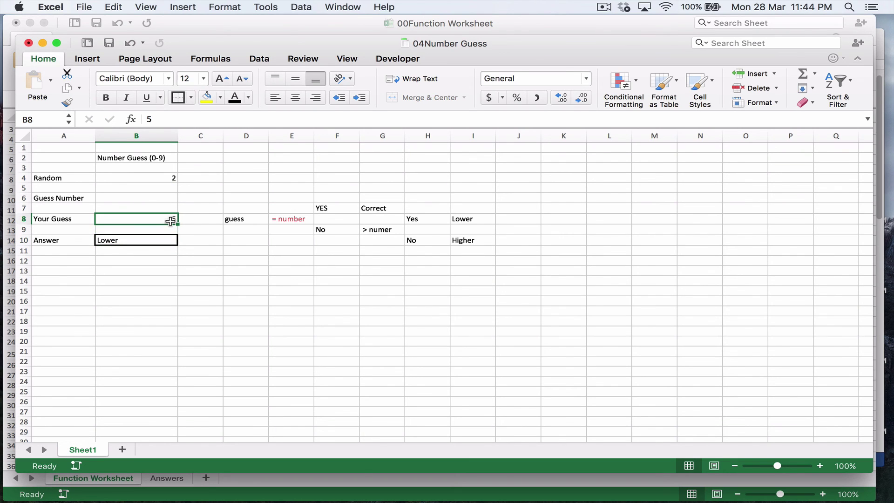
text(2)
key(ctrl+Return)
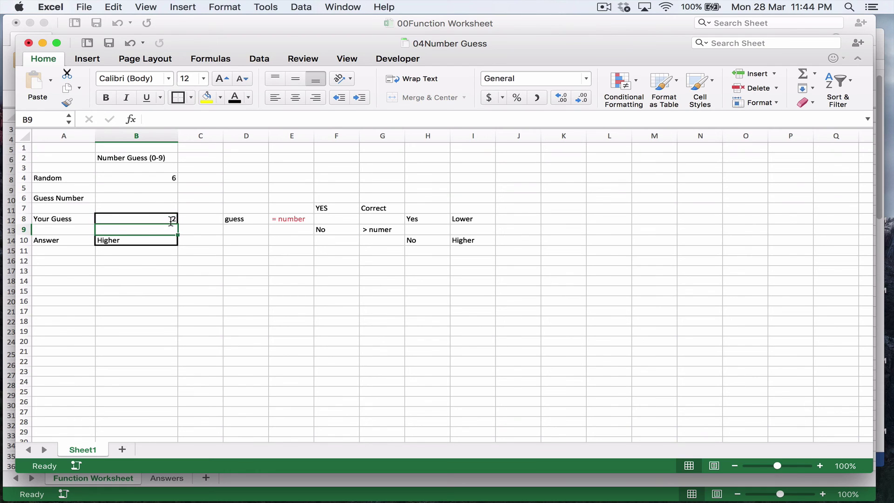
text(6)
key(ctrl+Return)
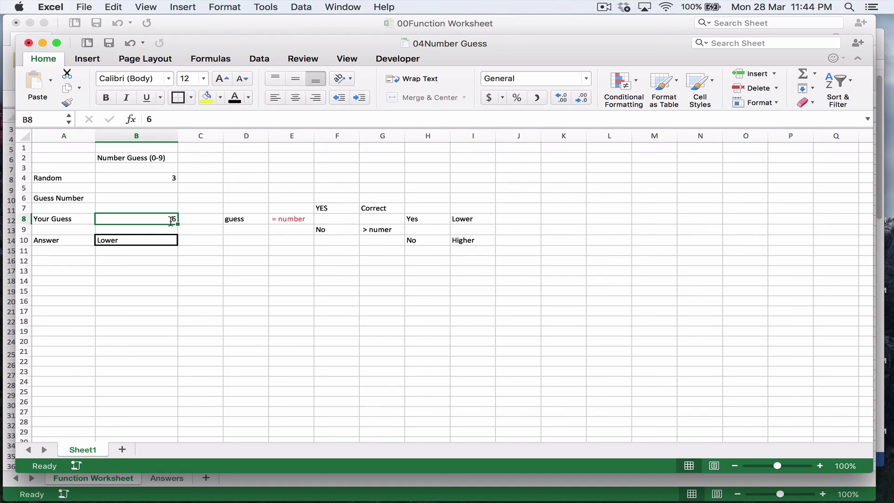
Try guesses 5 and 4, then inspect the RAND formula in B4.
text(5)
key(Return)
click(170, 221)
text(4)
key(ctrl+Return)
click(157, 179)
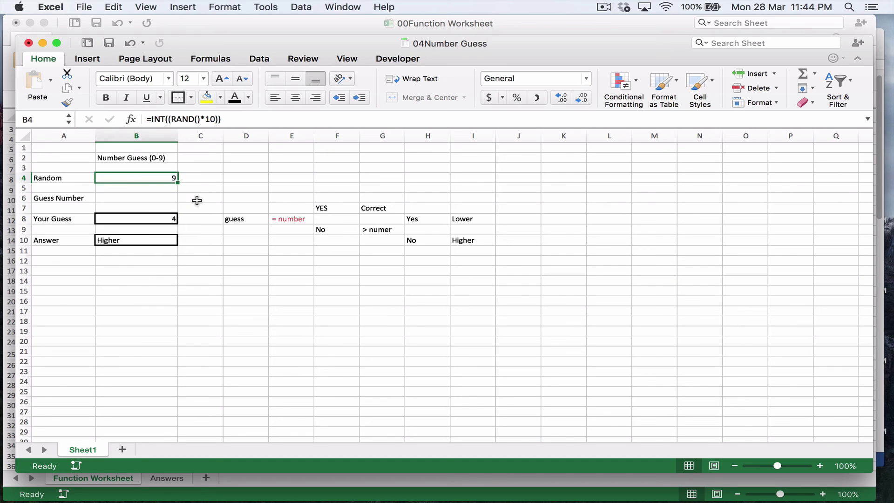
Force a recalculation by re-entering empty cell C4, then enter 5 as the guess in B8.
click(206, 179)
double_click(206, 178)
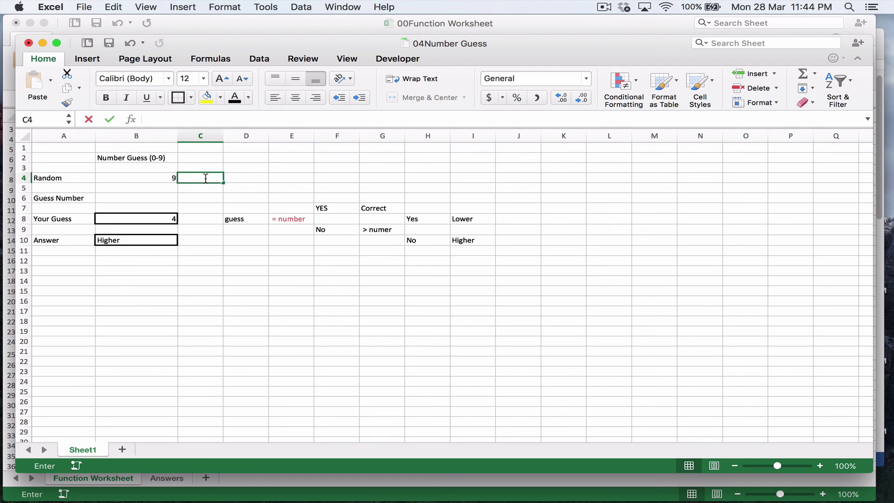
key(Return)
key(Up)
key(Left)
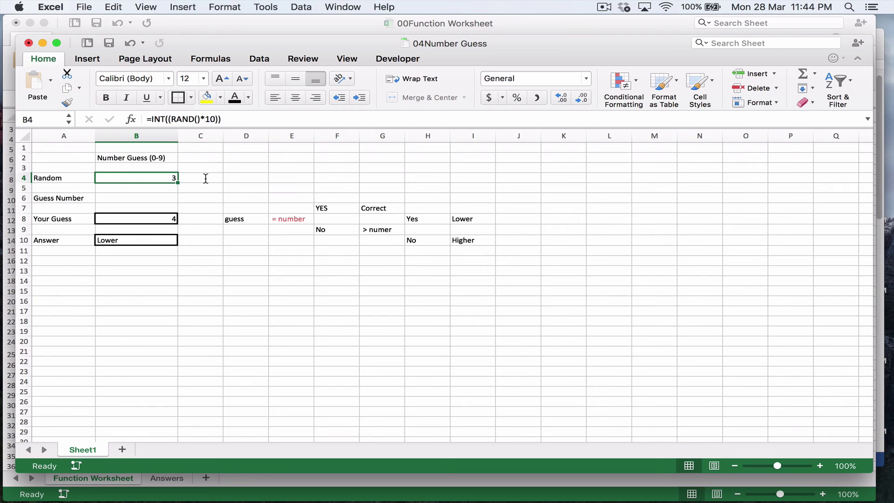
key(Down)
key(Down)
key(Down)
key(Down)
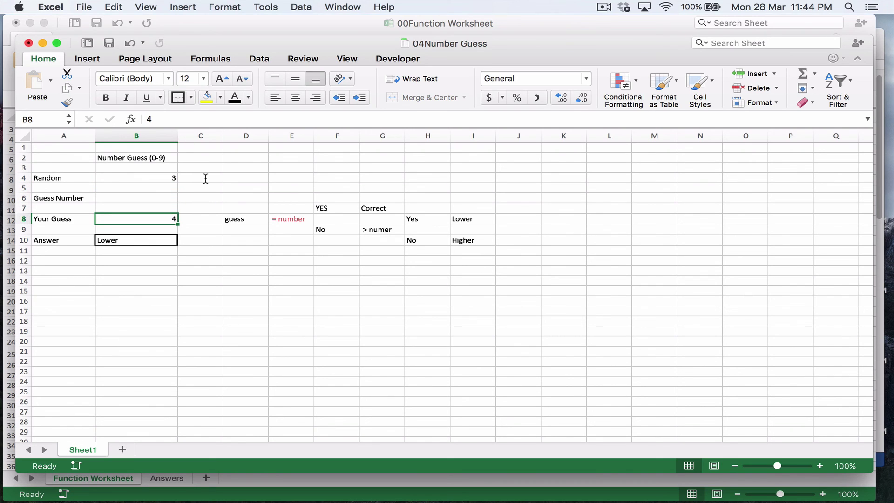
text(5)
key(Return)
key(Up)
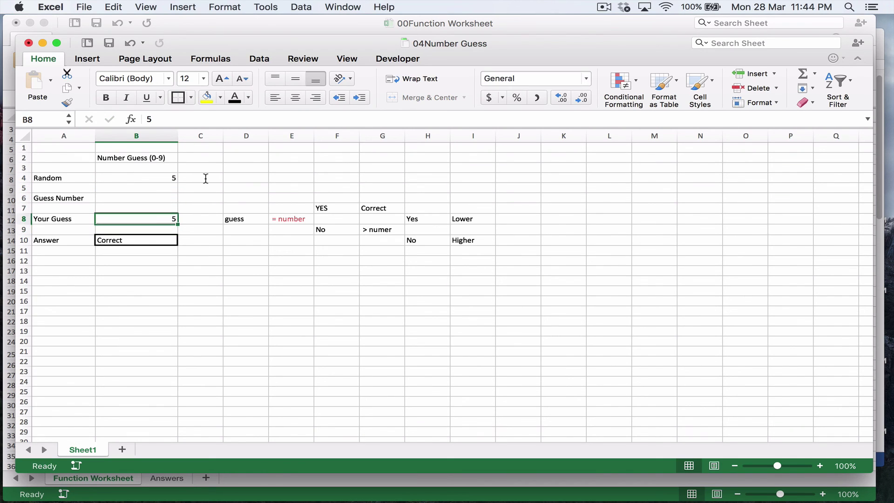
Check the B4 random-number formula, the B8 guess and the B10 Answer, which reads Correct.
click(167, 178)
click(168, 220)
click(144, 244)
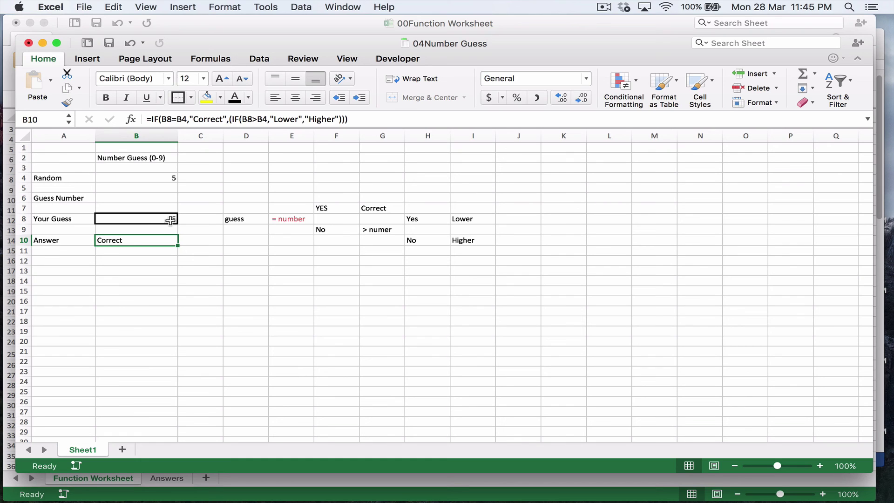
click(139, 198)
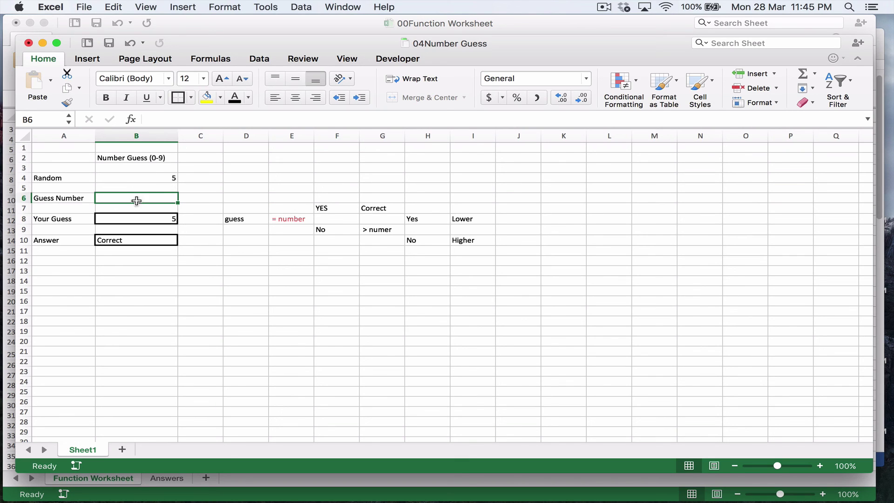
click(239, 177)
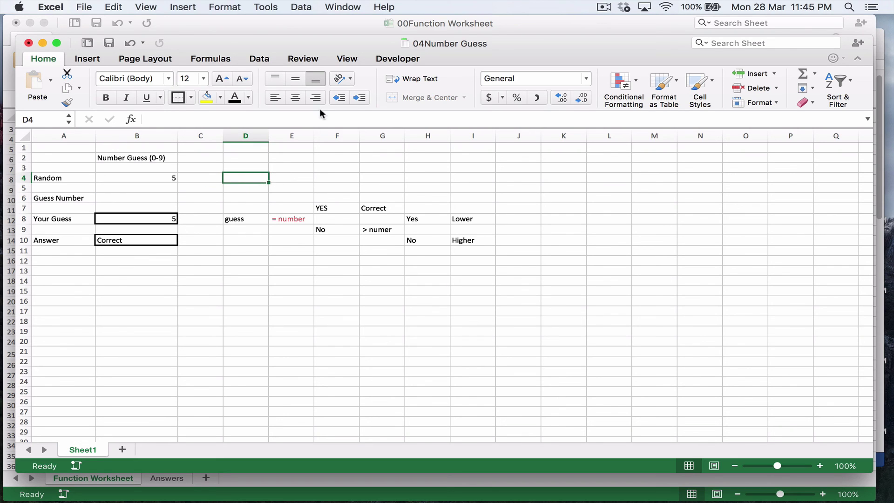
Look through Excel's view preferences, then select B4 and show the Developer tab.
click(57, 8)
click(65, 44)
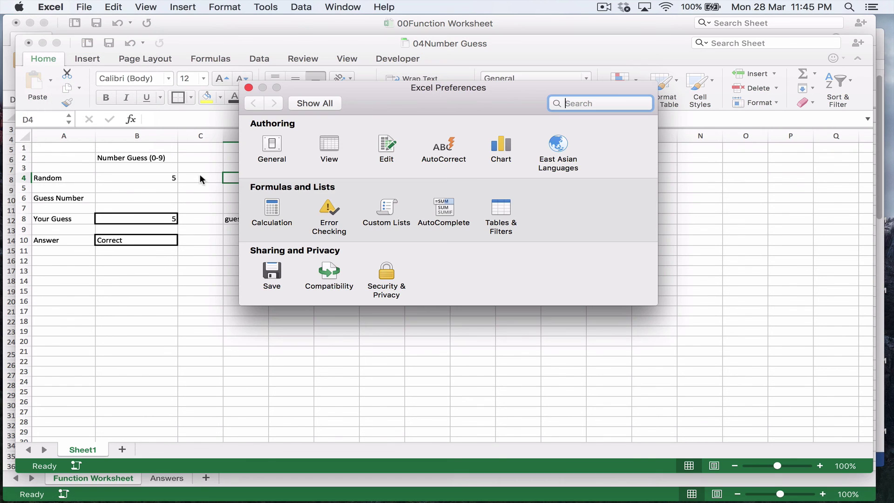
click(331, 143)
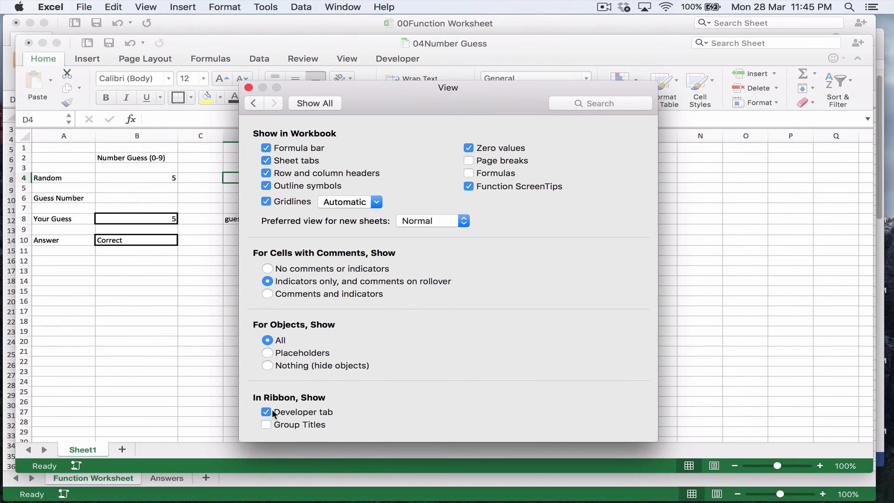
click(248, 88)
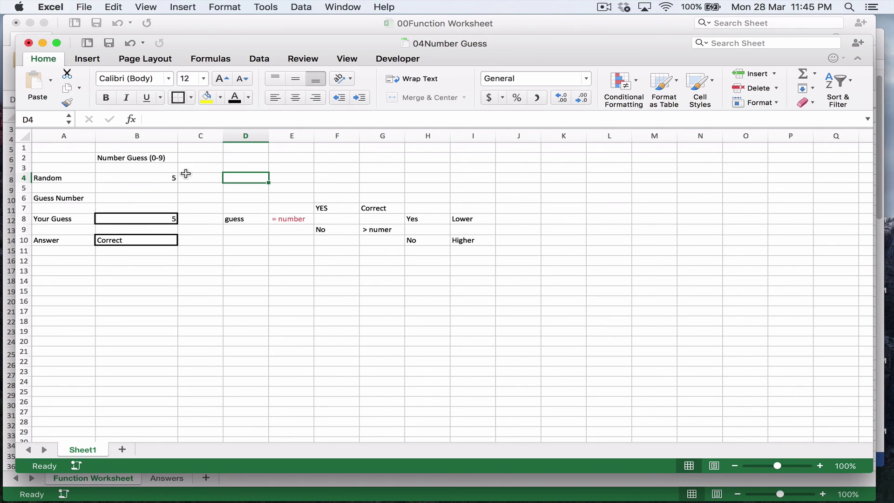
click(152, 180)
click(402, 58)
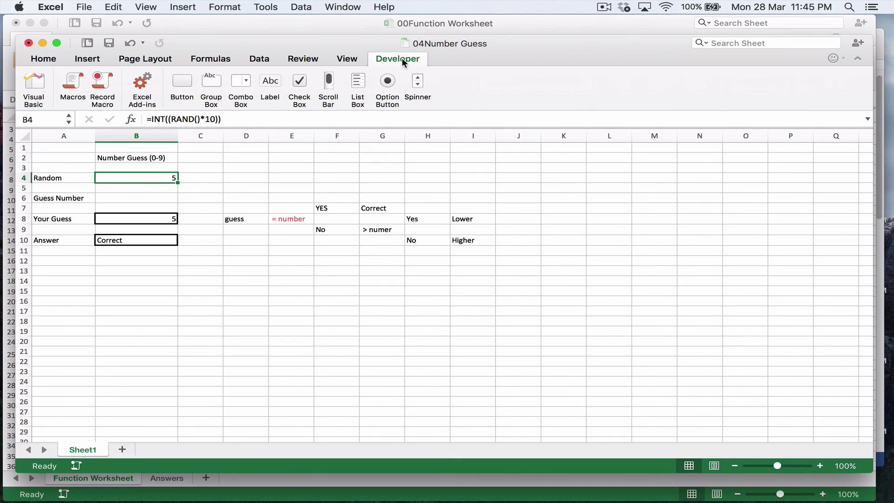
Start recording Macro12 in this workbook with the description 'Copy and paste value'.
click(101, 84)
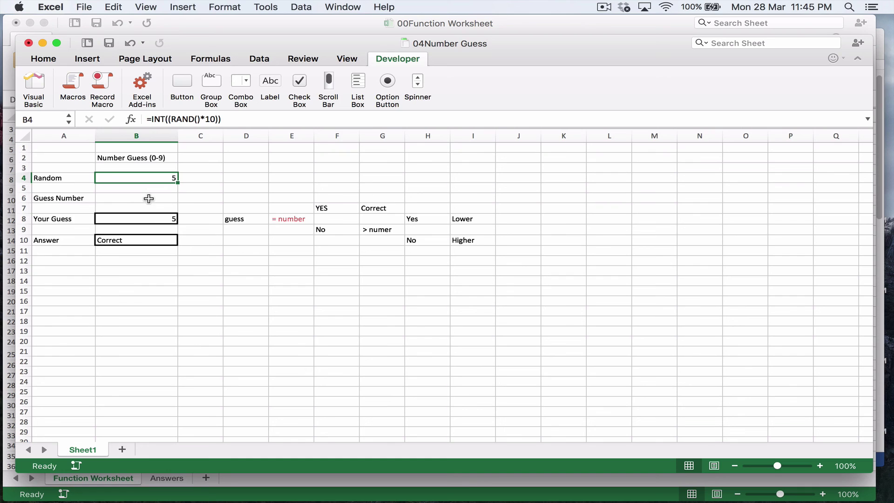
click(103, 86)
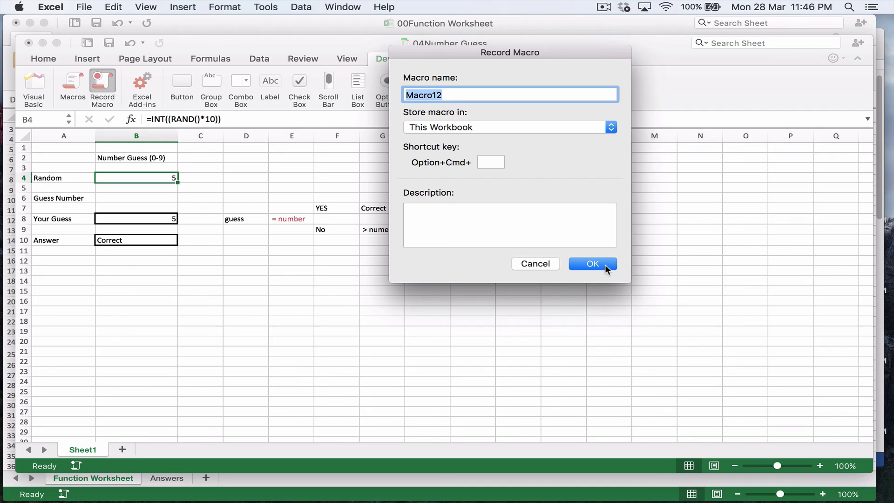
click(548, 232)
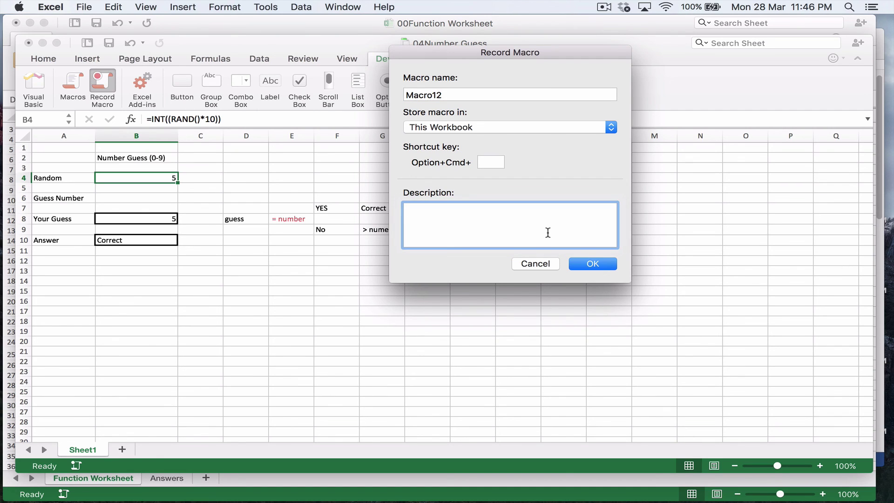
text(Copy and paste value)
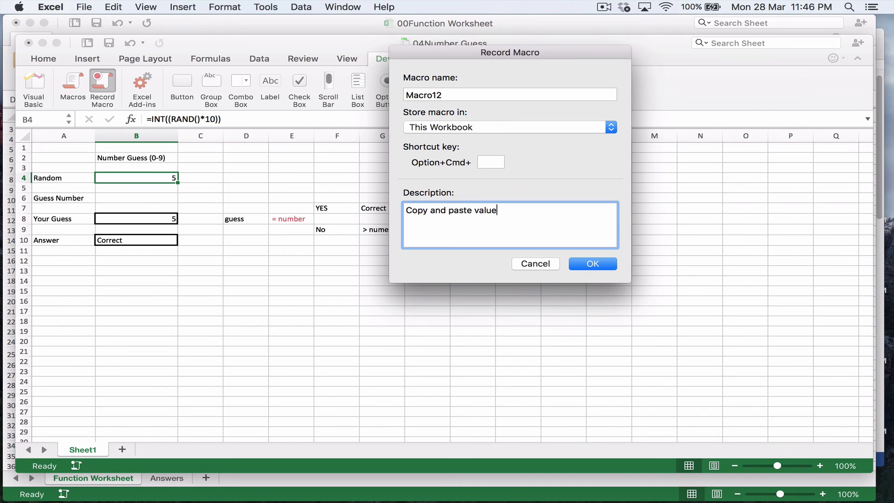
click(593, 265)
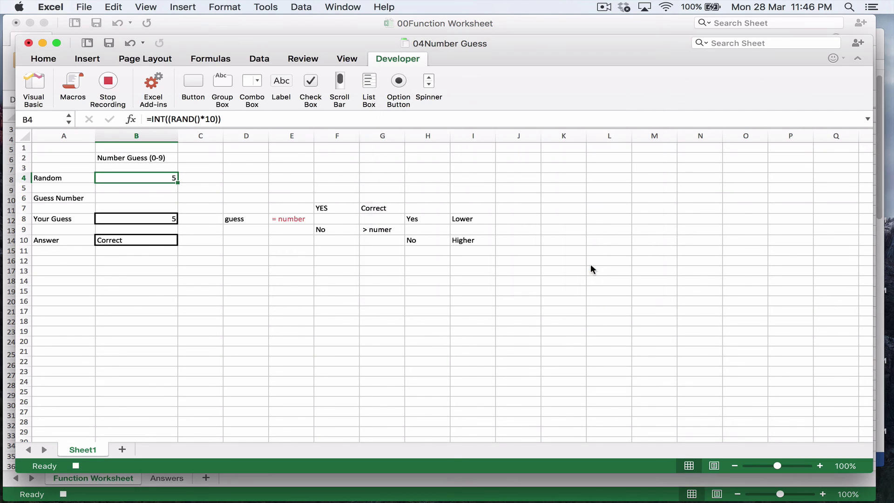
Copy B4, paste only its value 5 into B6, then stop recording Macro12.
right_click(158, 181)
click(169, 194)
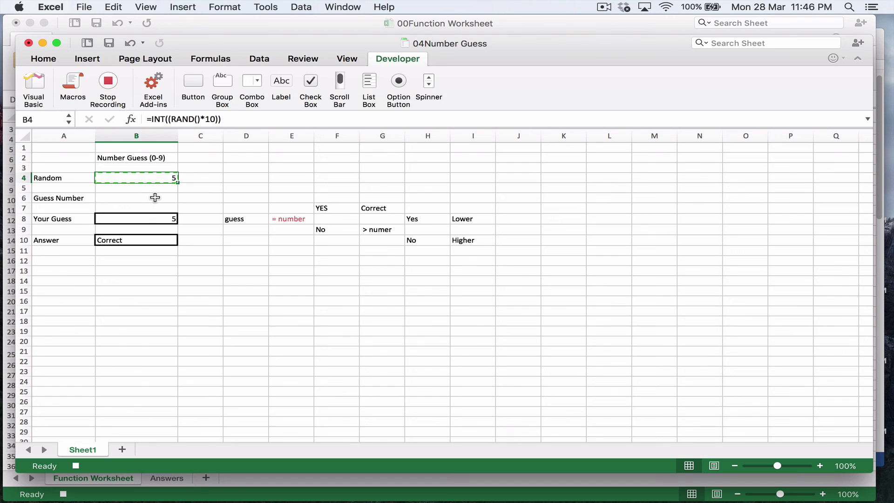
right_click(155, 200)
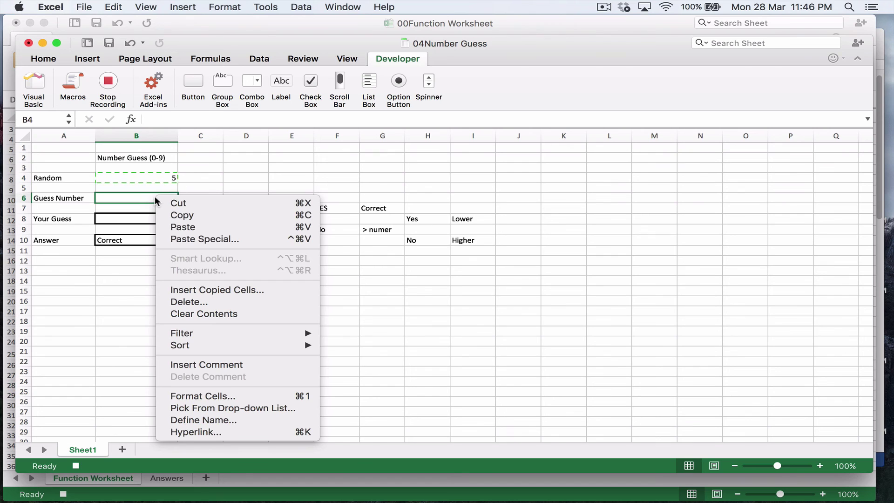
click(184, 238)
click(99, 183)
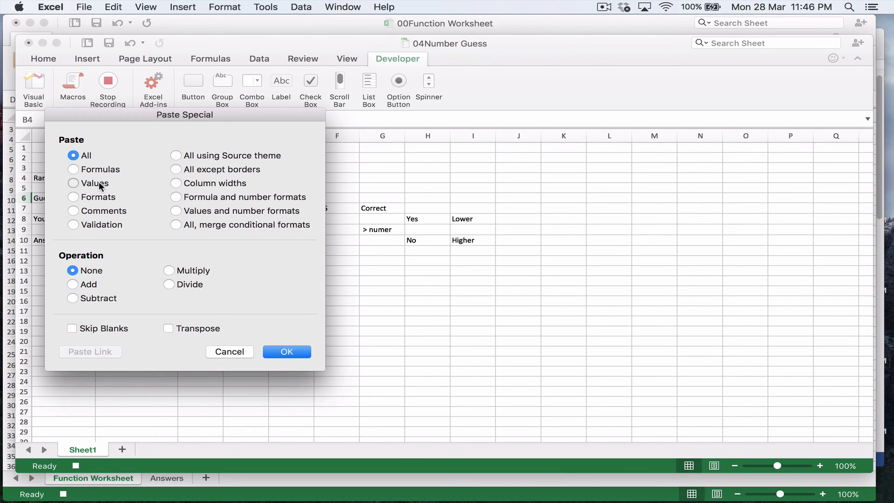
click(287, 352)
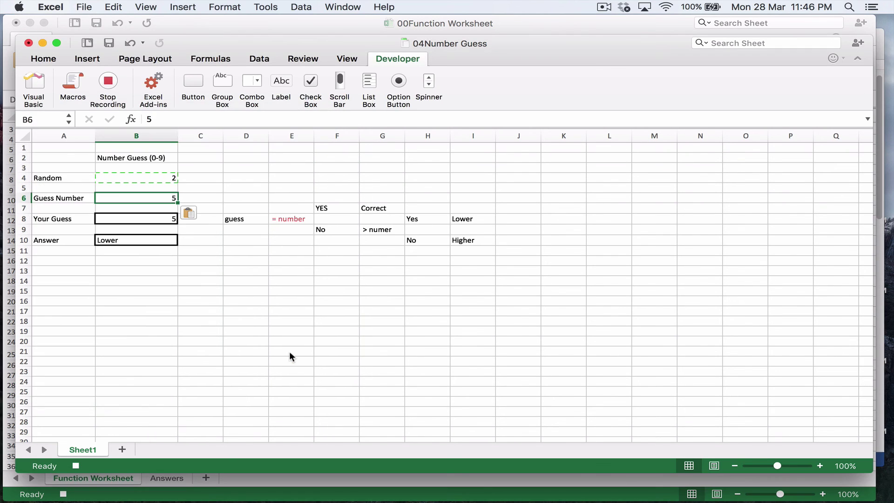
click(111, 89)
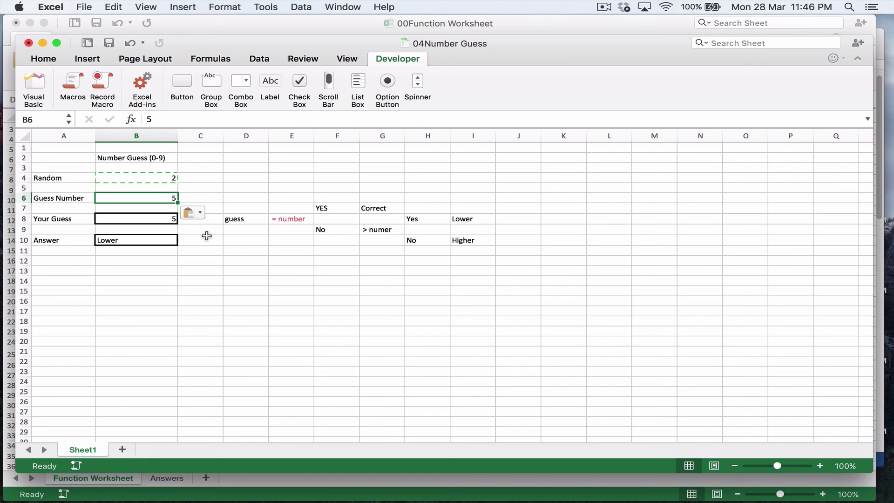
Draw a form button over D3:E4 and assign Macro12 to it.
click(232, 178)
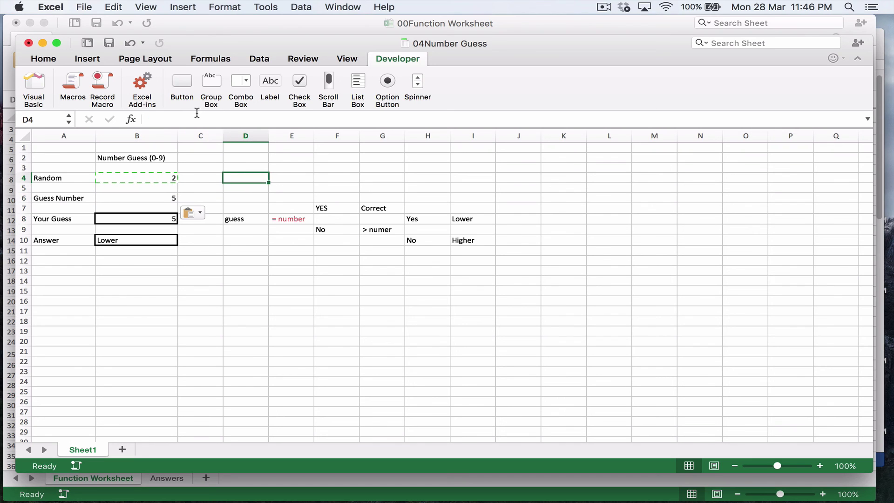
click(183, 81)
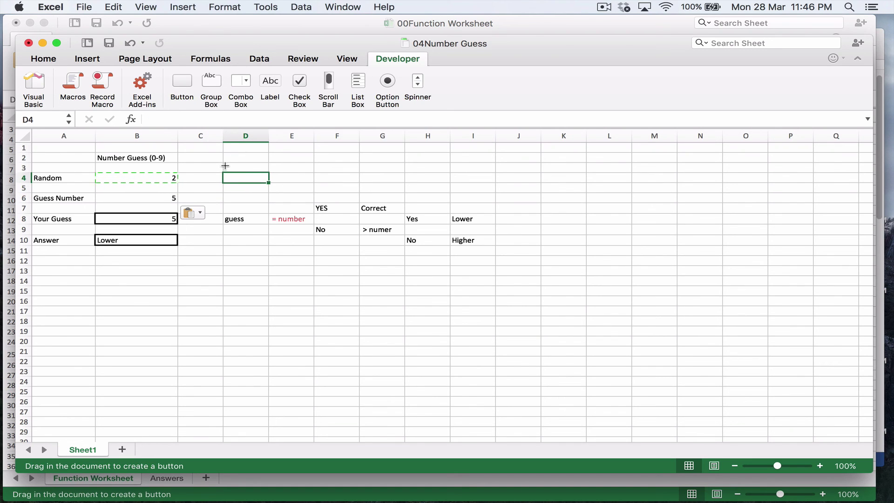
drag(225, 166, 304, 190)
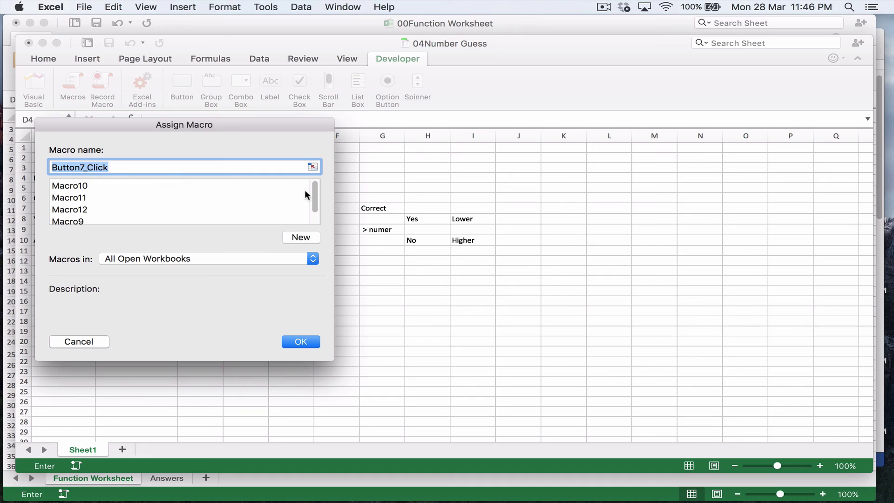
click(80, 212)
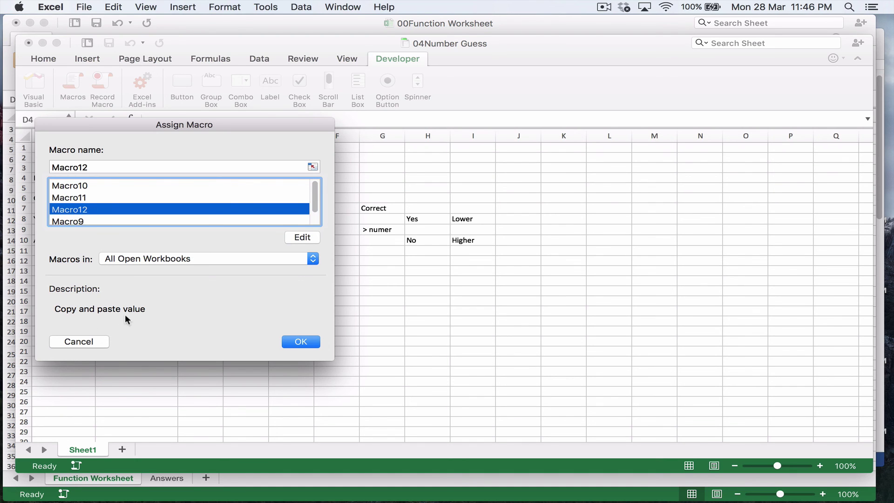
click(300, 343)
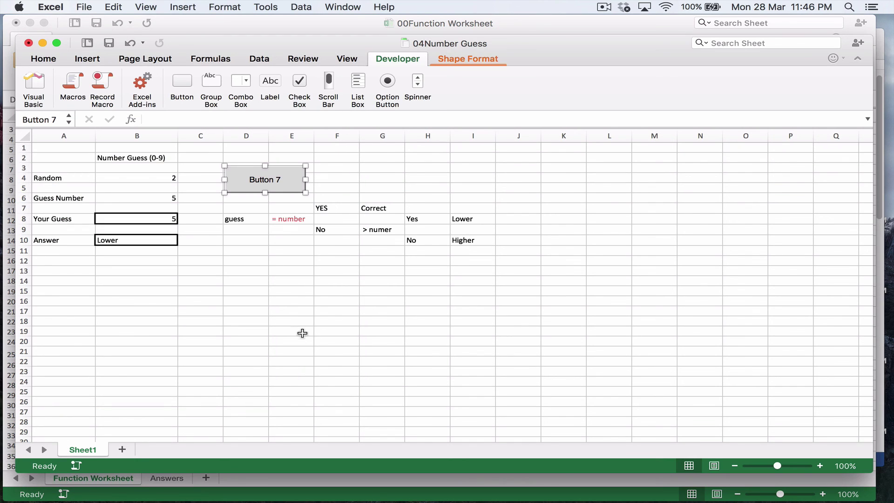
Edit Button 7's label, then run it; Random becomes 3 and B6 stays empty.
click(278, 180)
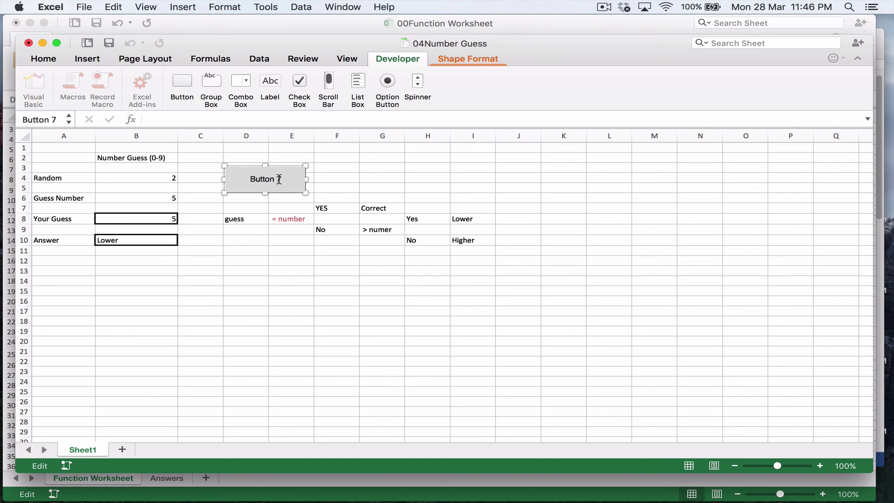
right_click(279, 180)
click(301, 229)
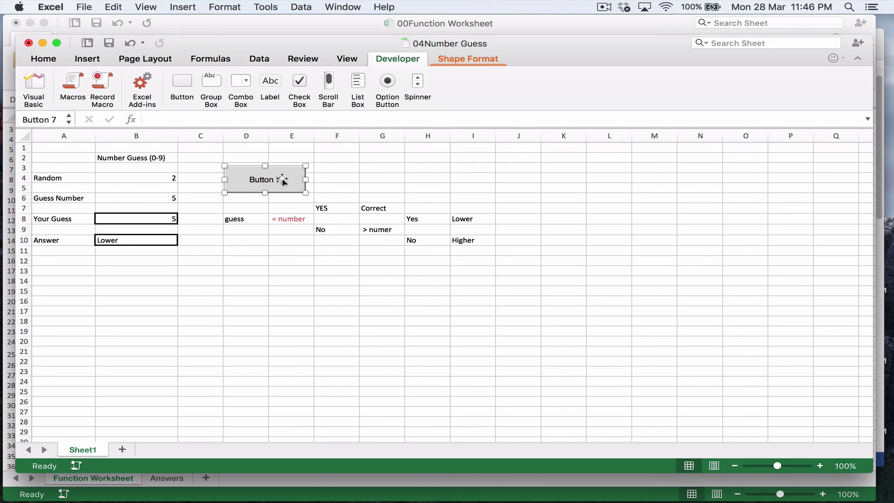
click(252, 179)
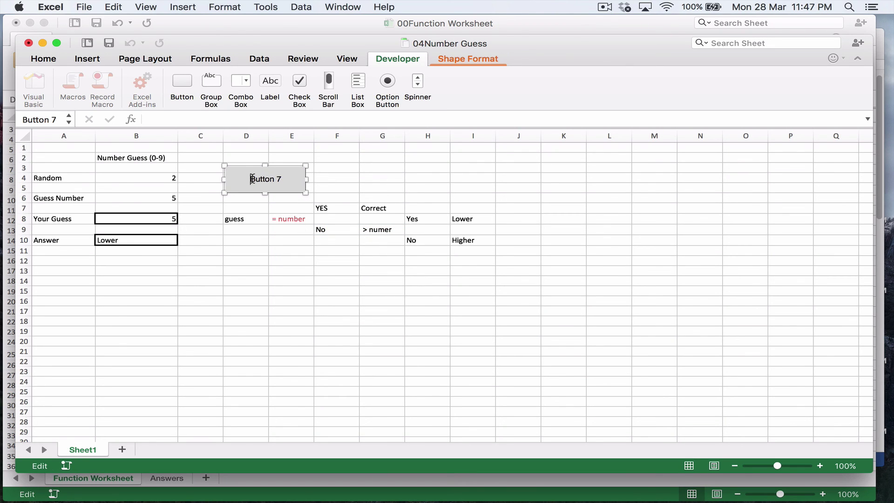
drag(254, 179, 290, 178)
click(274, 179)
click(291, 240)
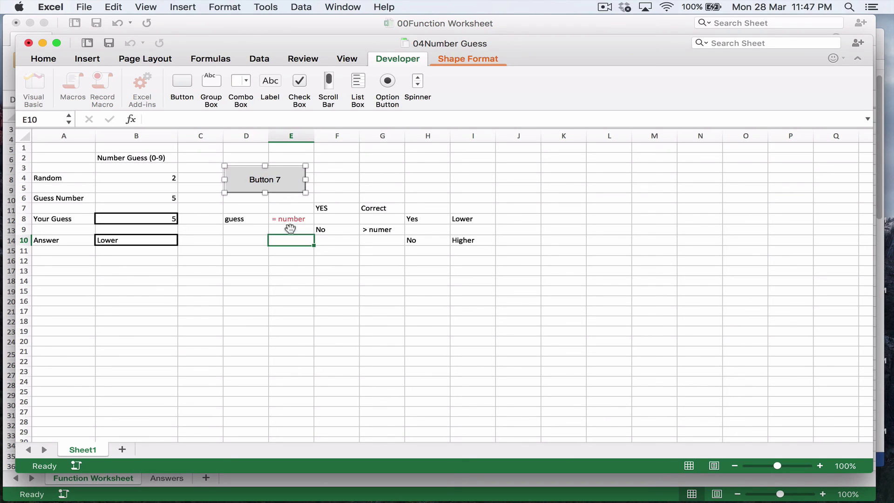
click(272, 185)
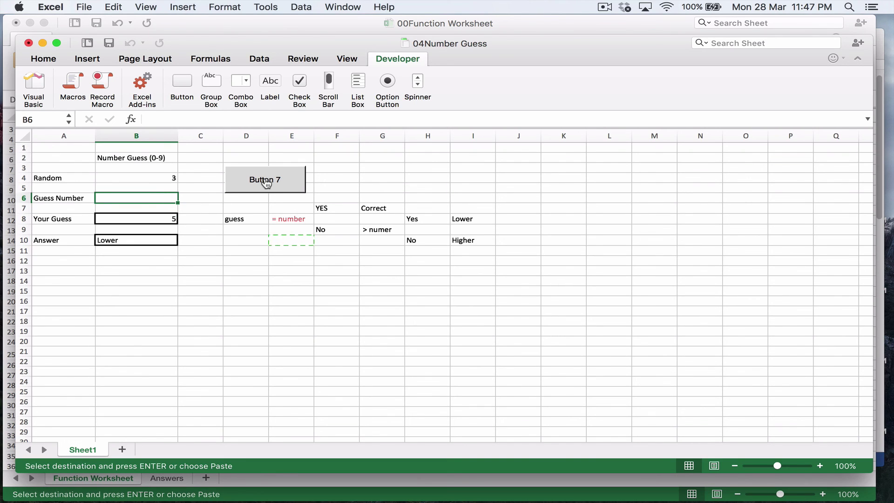
click(267, 183)
Cancel the pending copy and delete Button 7 from the sheet.
key(Escape)
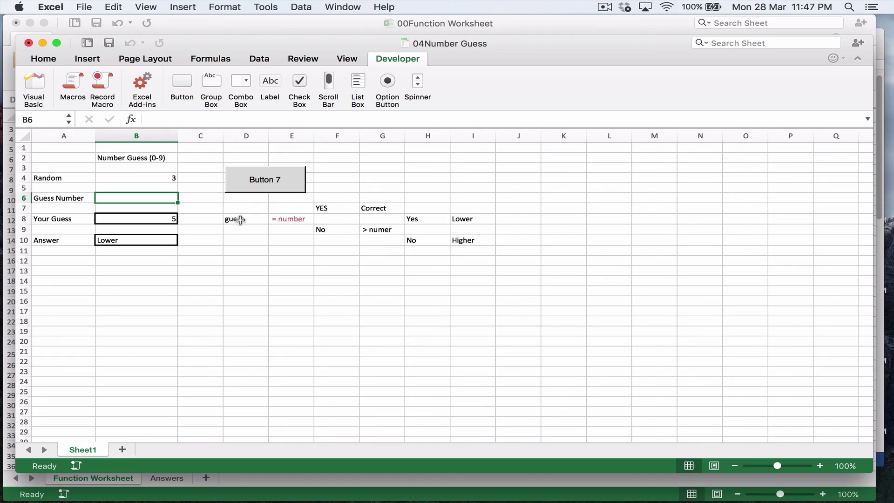
click(240, 220)
right_click(254, 180)
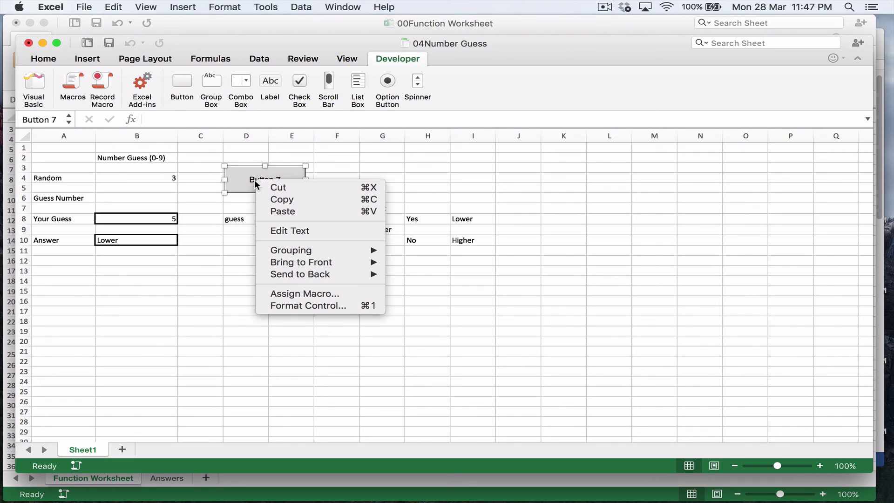
click(271, 189)
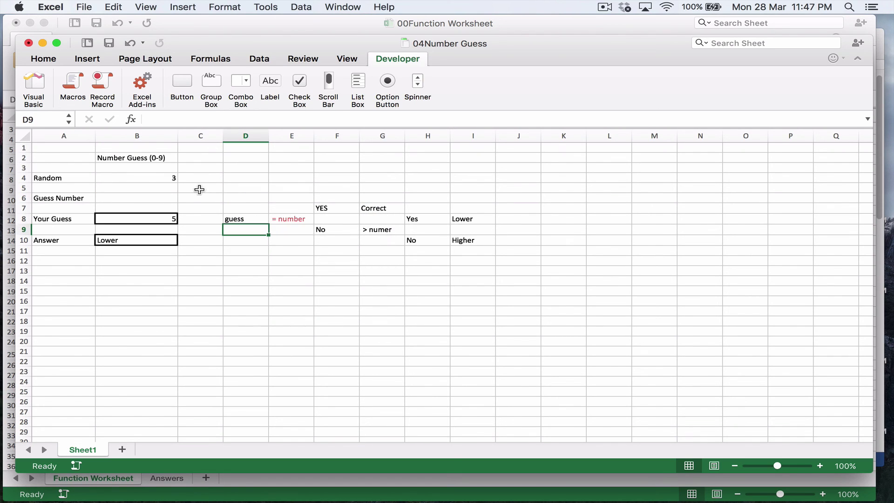
Select B4 and start recording Macro13 with a short description.
click(165, 178)
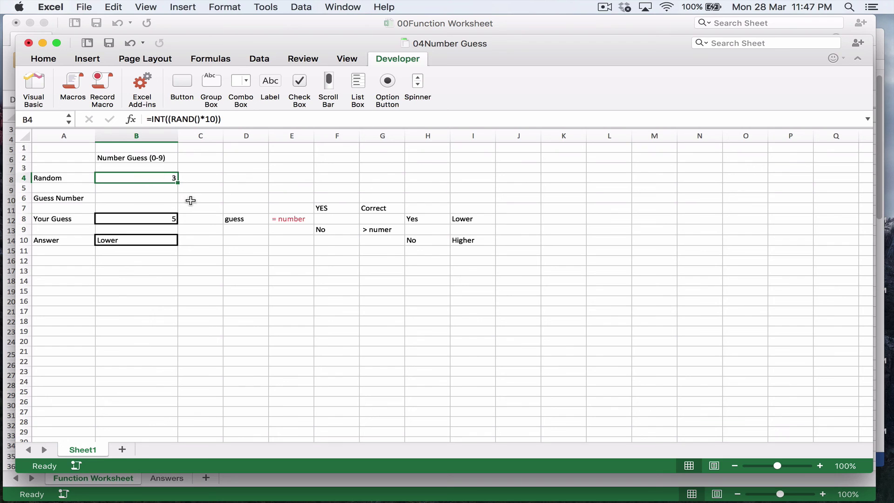
click(108, 86)
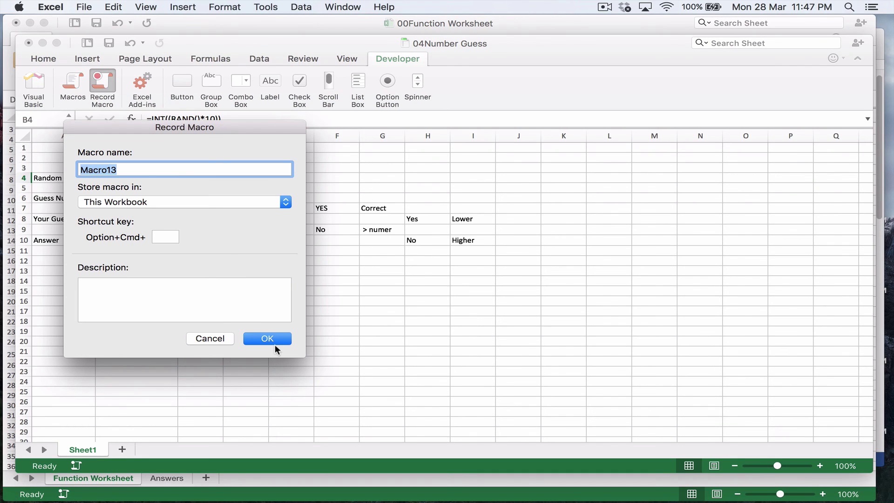
click(251, 314)
text(Copy and Paste)
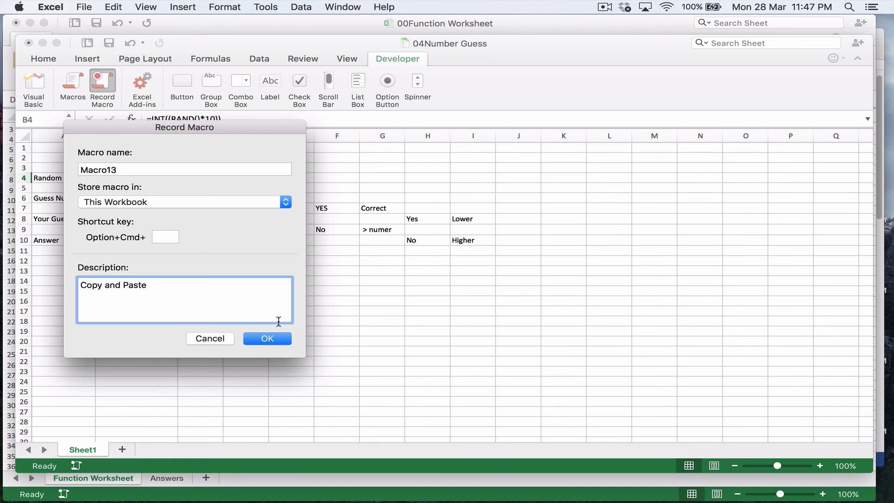
click(263, 340)
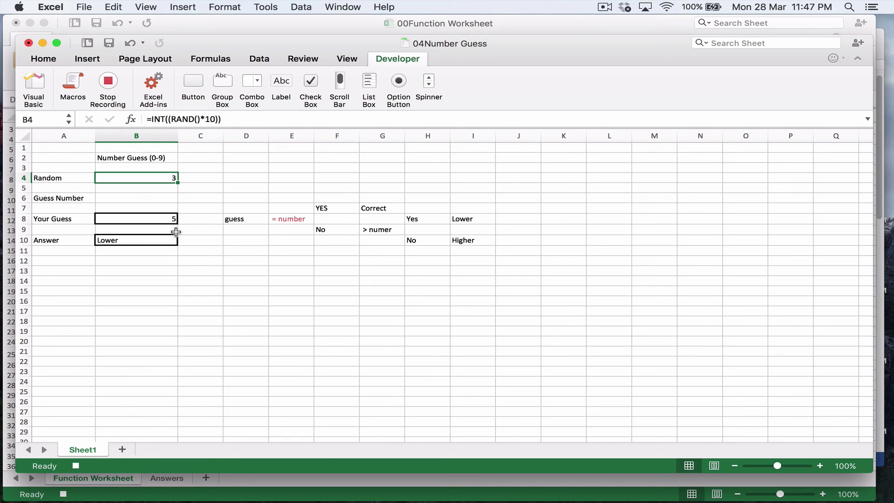
Copy B4, move toward B6 and back, then stop the unfinished Macro13 recording.
key(super+c)
click(158, 188)
key(Down)
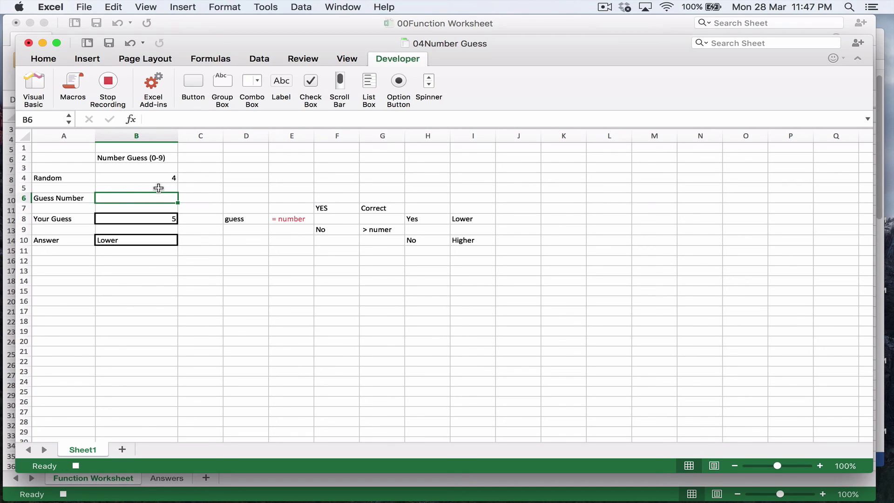
key(Up)
key(Up)
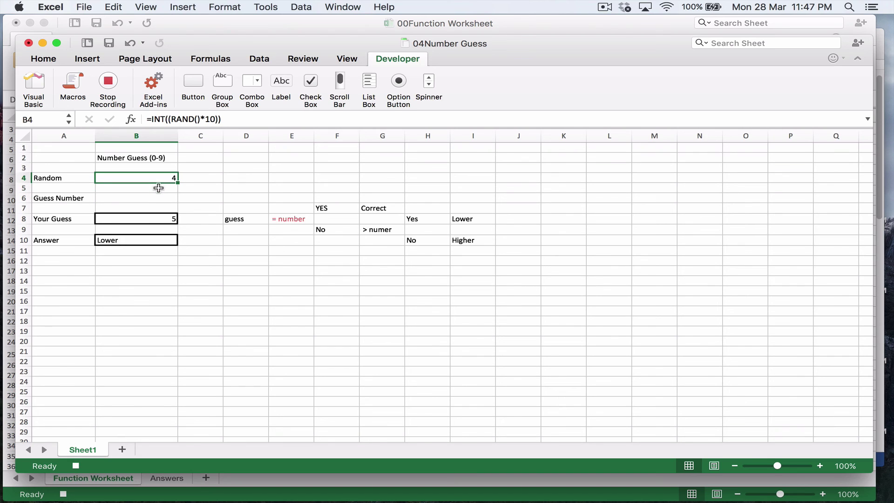
click(106, 92)
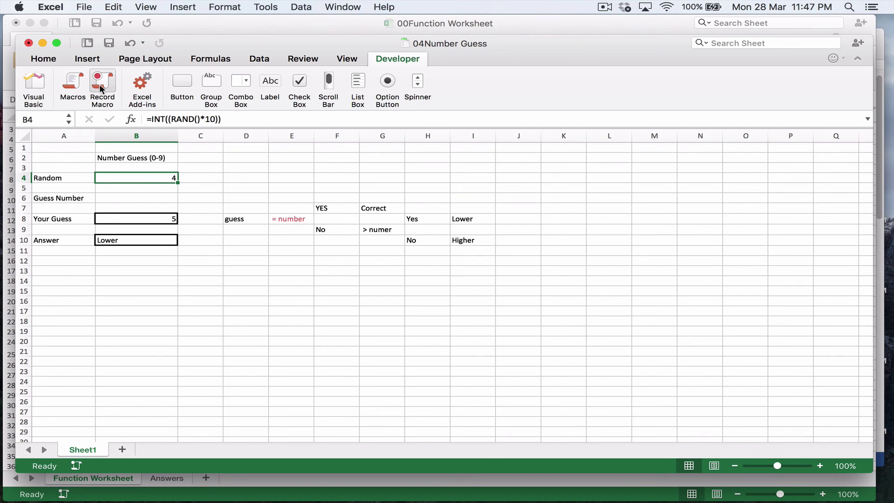
Record a new macro that copies B4 and pastes only its value, 4, into B6.
click(101, 90)
click(269, 341)
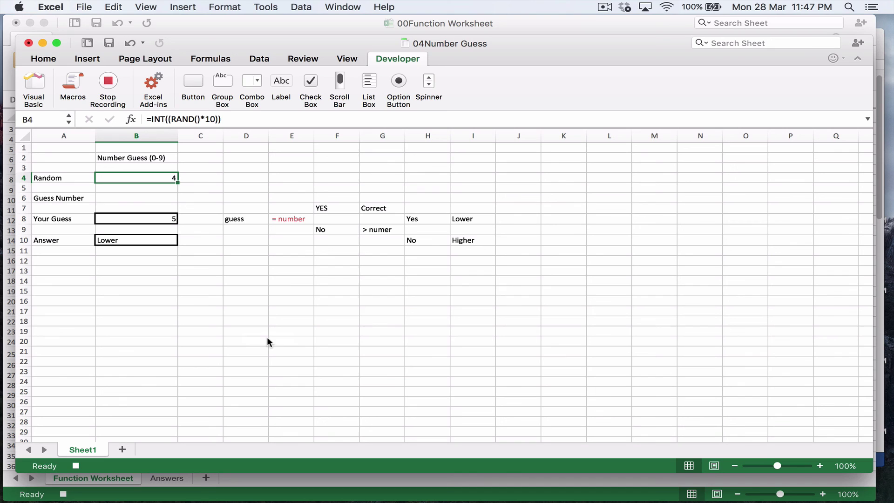
key(cmd+c)
key(Down)
key(Down)
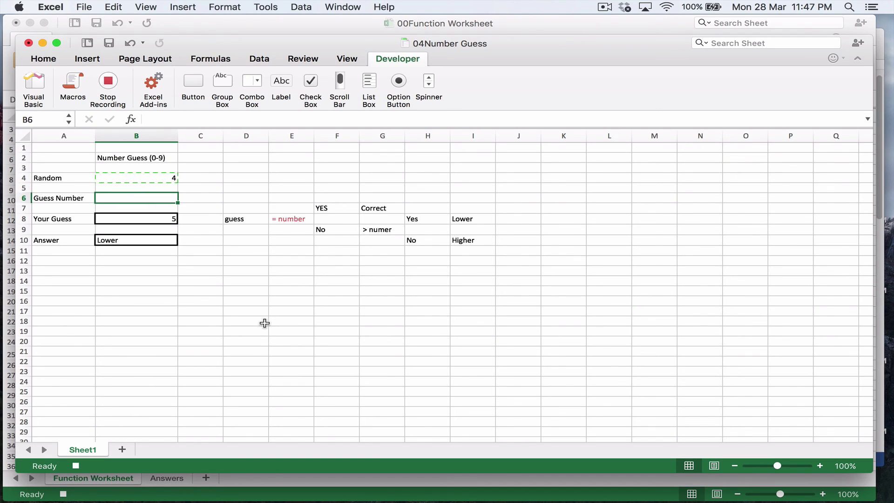
key(ctrl+cmd+v)
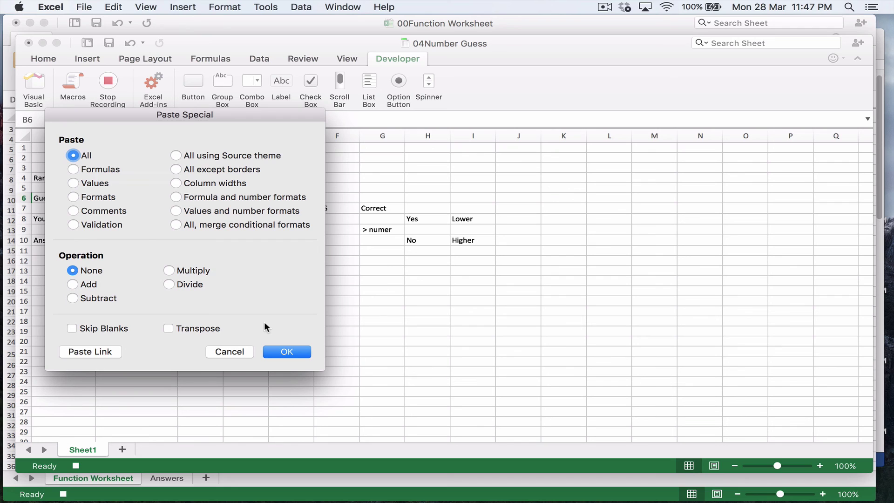
click(73, 183)
click(298, 350)
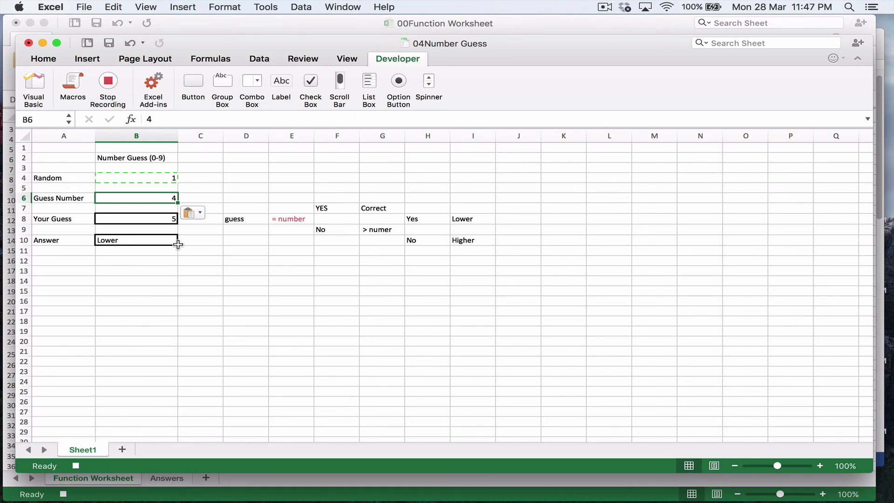
click(107, 84)
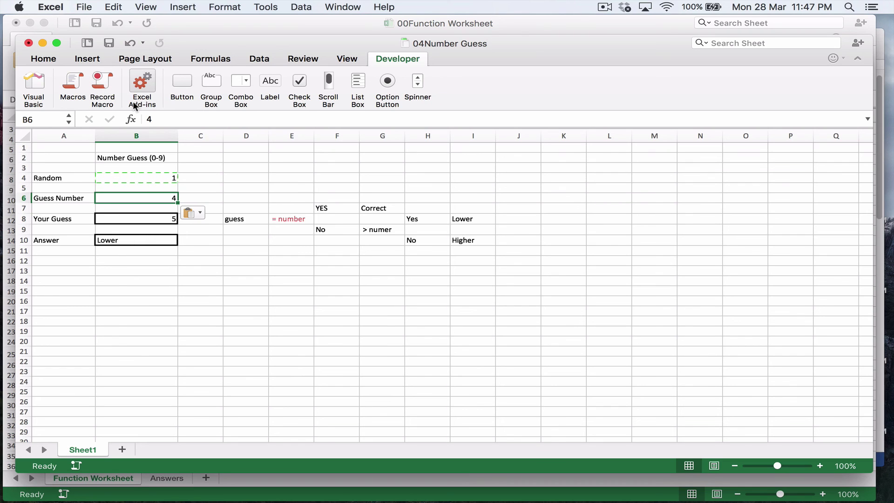
Select D4 and begin placing a button, then back out of it.
click(235, 179)
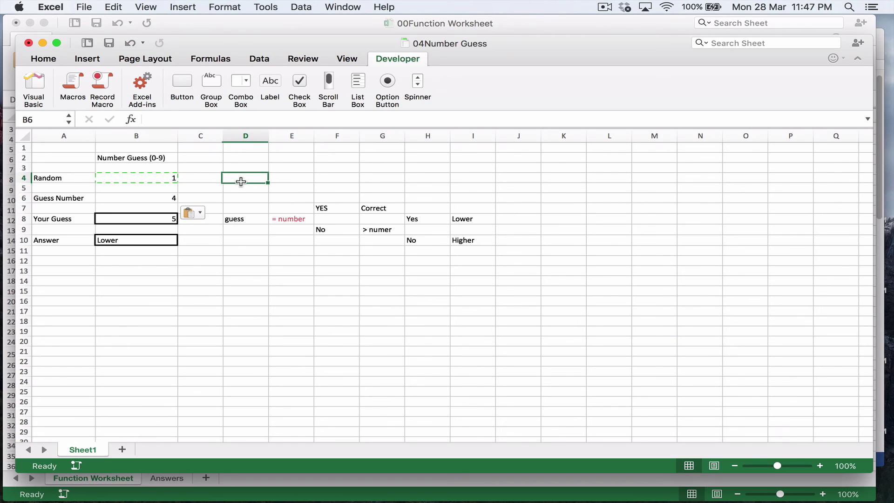
click(182, 84)
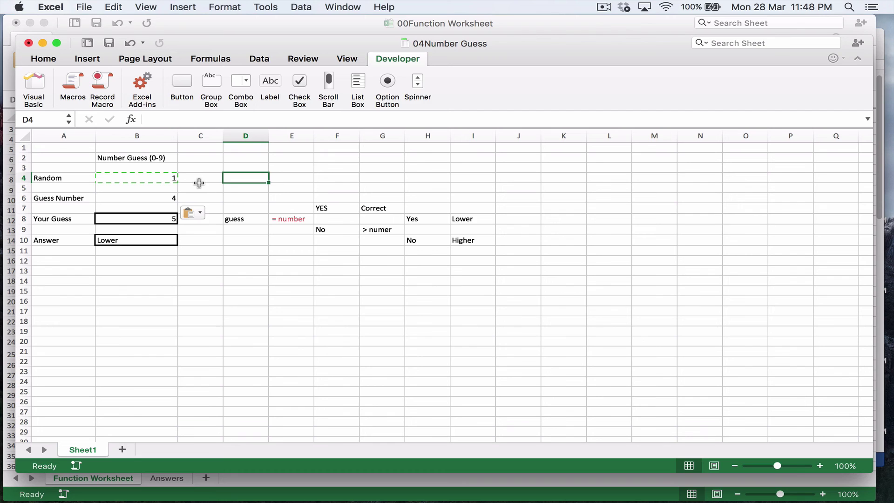
key(Return)
key(Up)
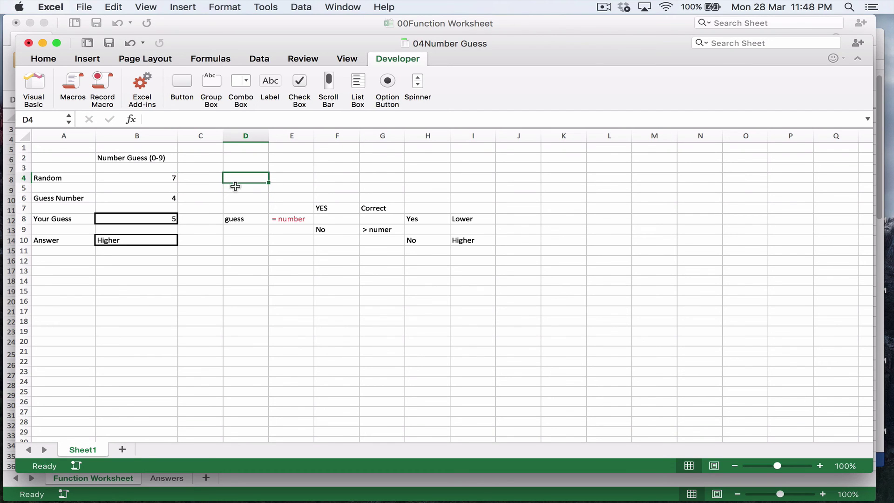
Move among cells C4–C6 and B5, ending with D4 selected.
click(198, 185)
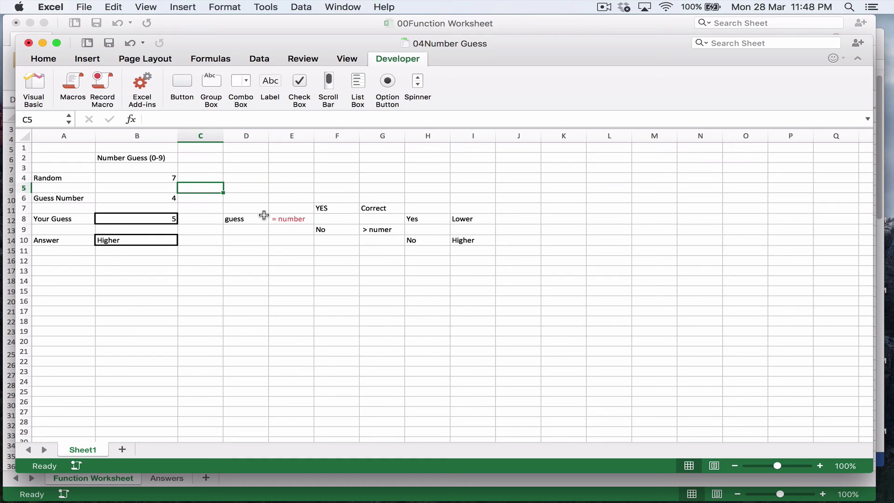
key(Return)
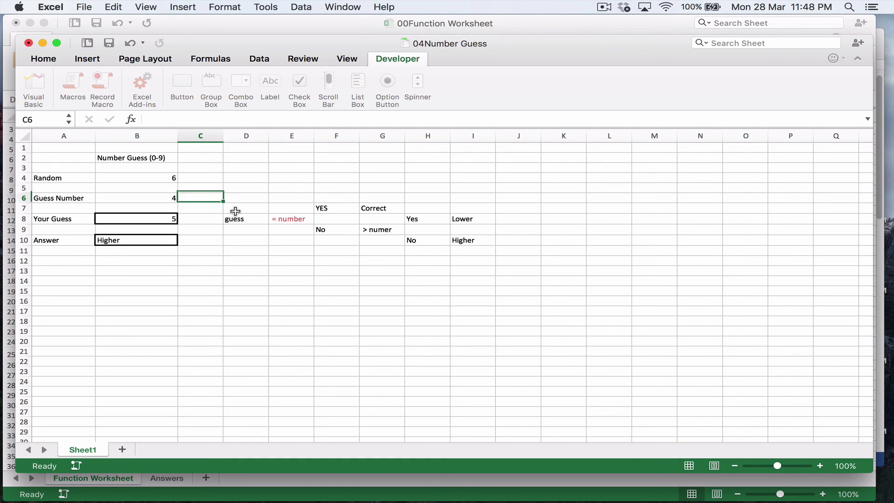
key(Up)
key(Up)
key(Left)
key(Right)
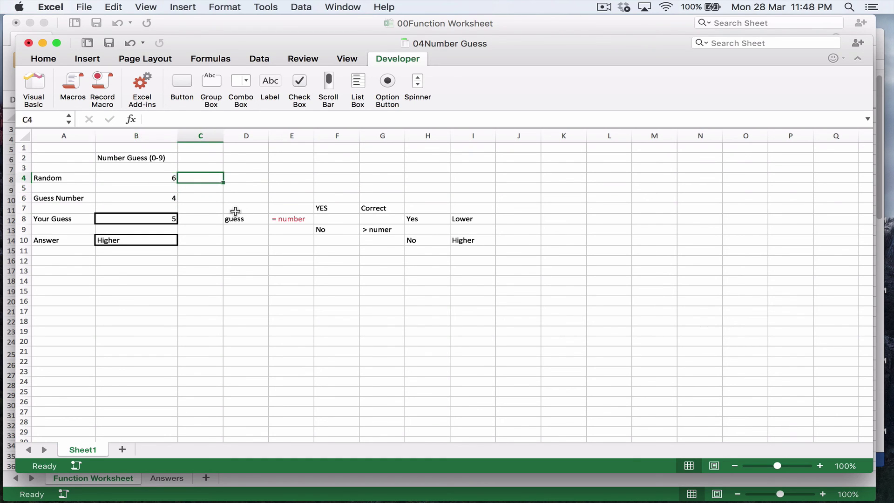
key(Left)
key(Down)
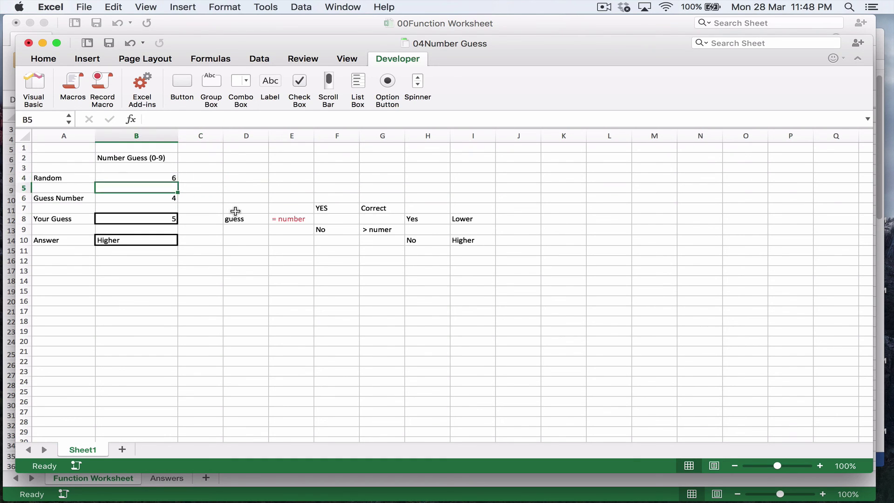
click(198, 189)
click(233, 178)
Draw a button over D4 and assign Macro14 to it.
click(181, 84)
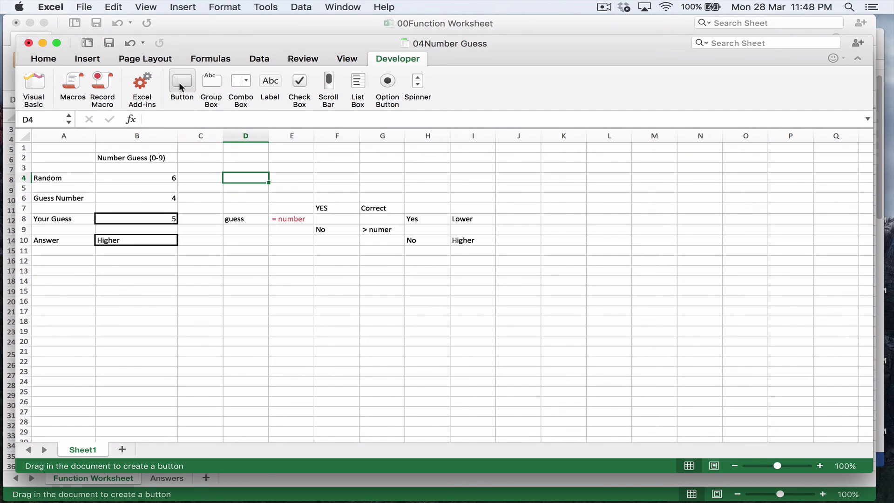
drag(222, 171, 279, 187)
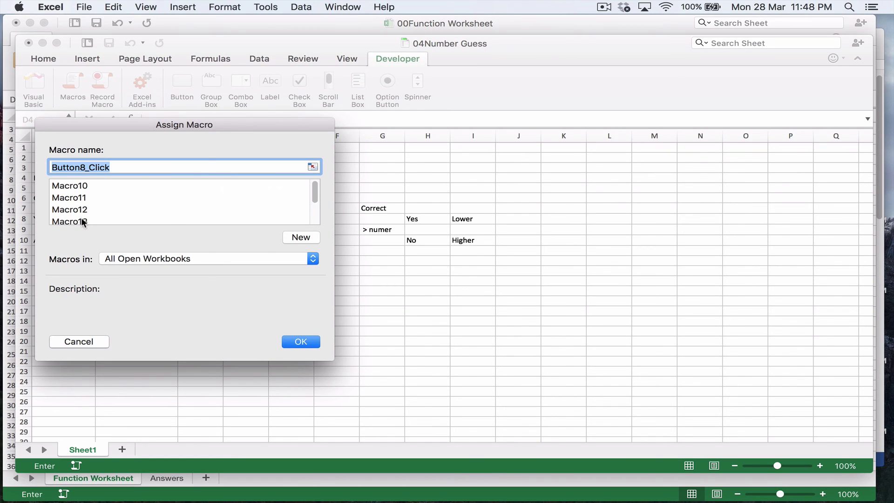
scroll(168, 209, down, 2)
click(86, 206)
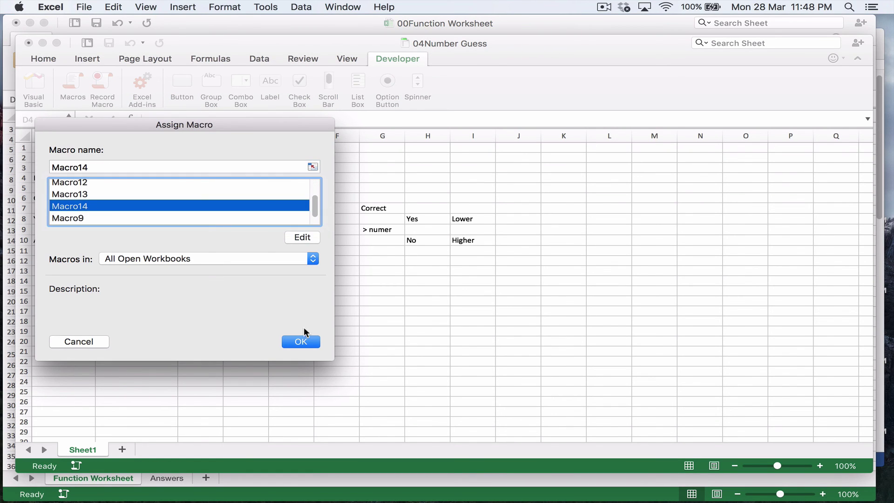
click(302, 343)
click(269, 256)
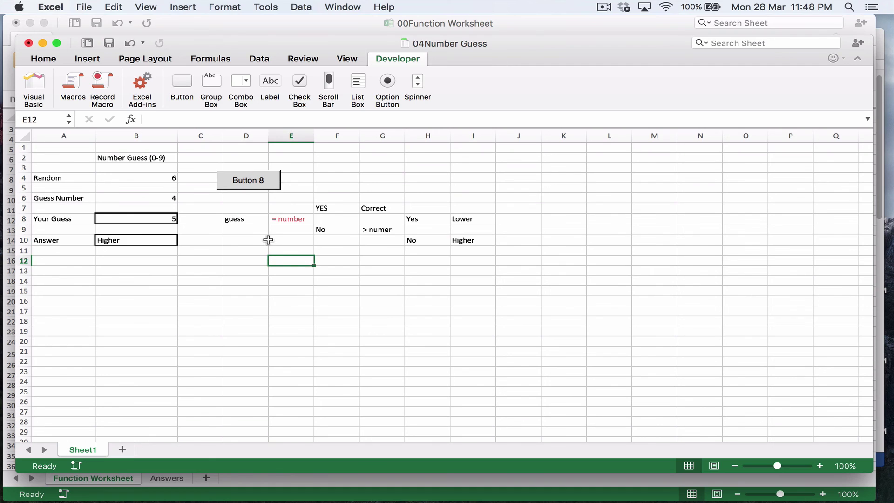
Run Button 8 repeatedly, reselecting B4 between runs, until Guess Number shows 7 and Random 9.
click(254, 181)
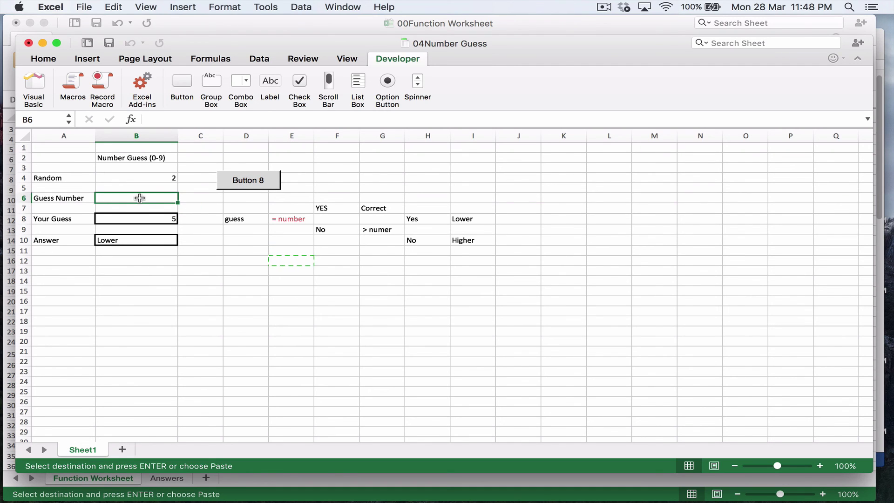
click(149, 177)
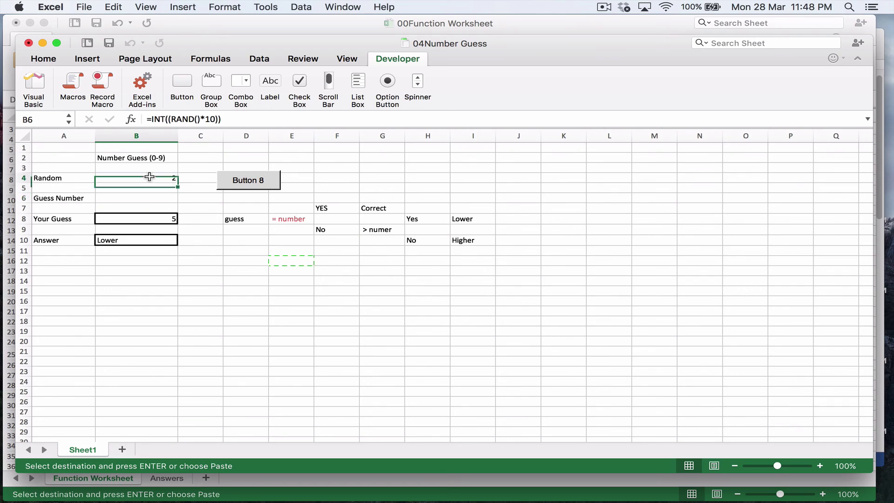
click(256, 181)
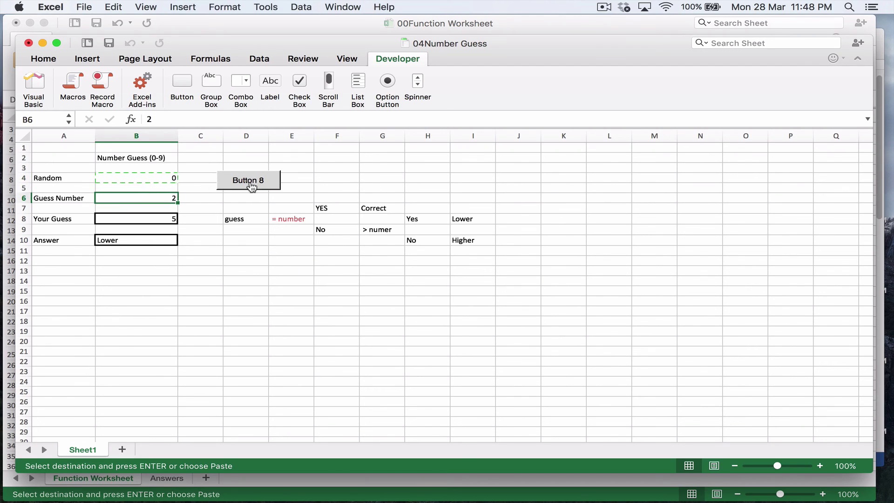
click(169, 178)
click(242, 186)
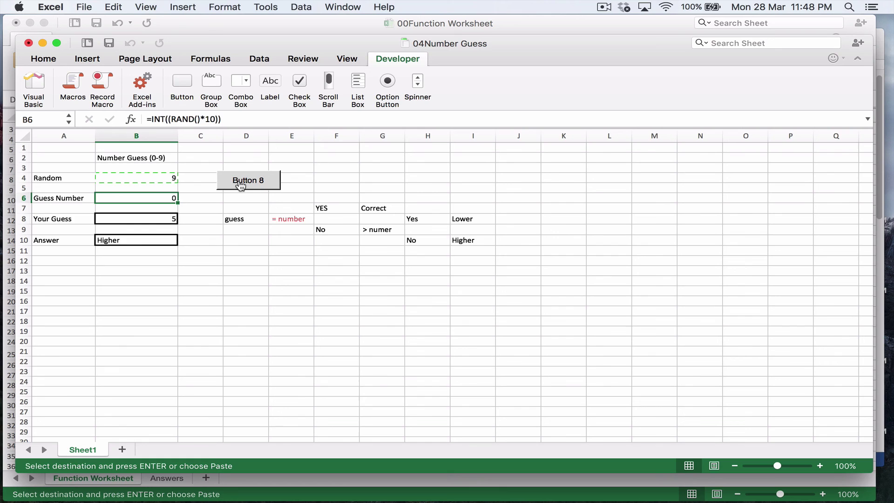
click(243, 184)
click(215, 253)
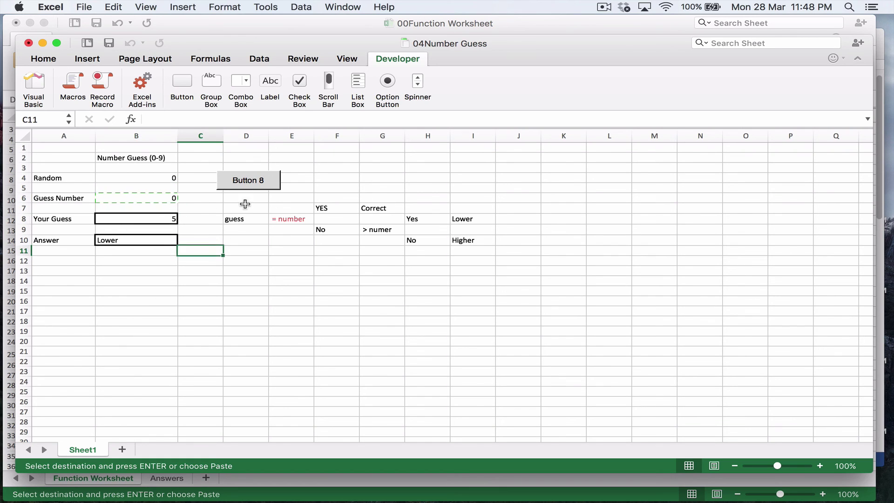
click(250, 187)
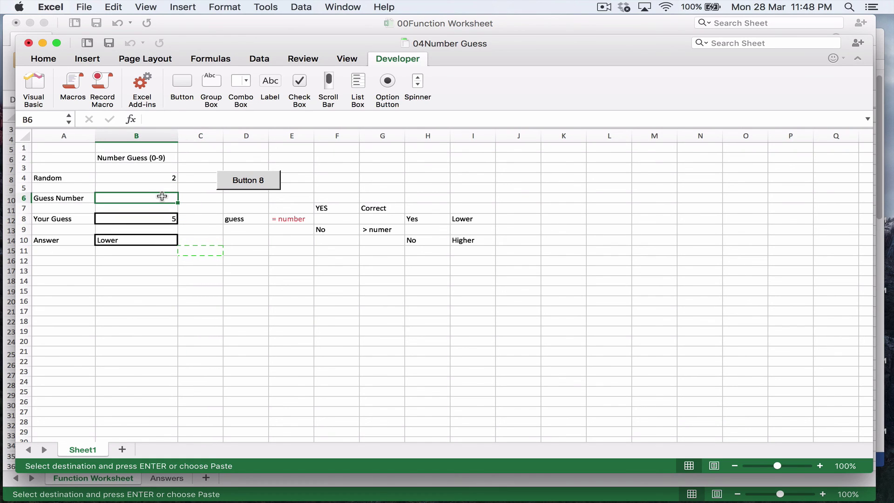
click(161, 178)
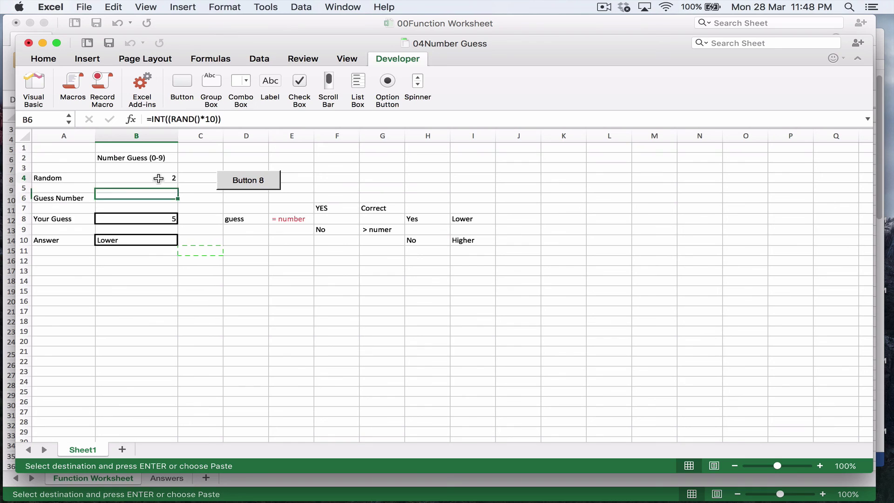
click(260, 183)
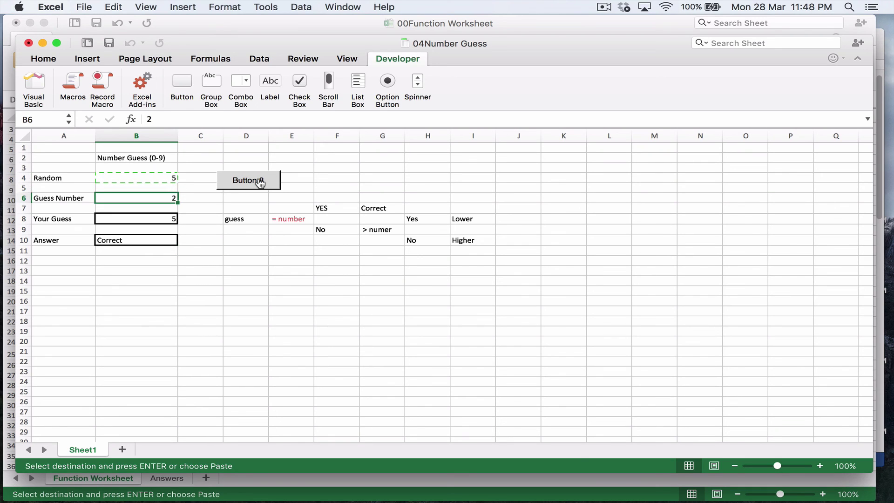
click(167, 178)
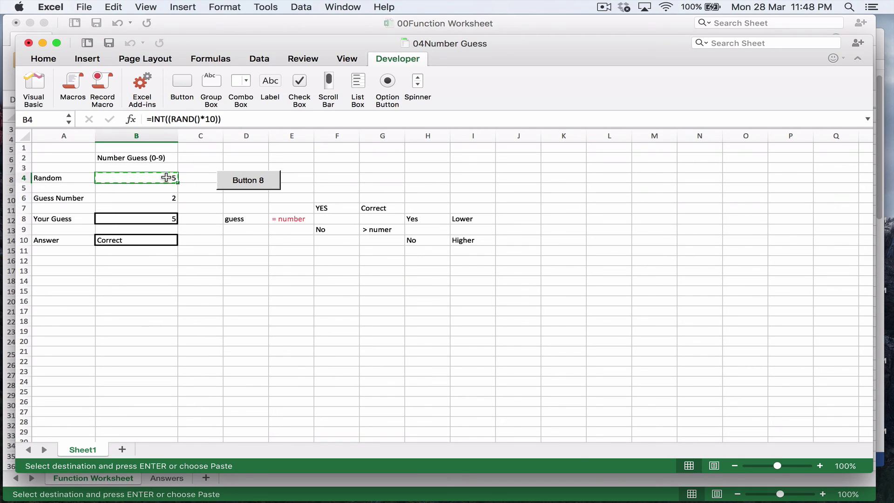
click(258, 183)
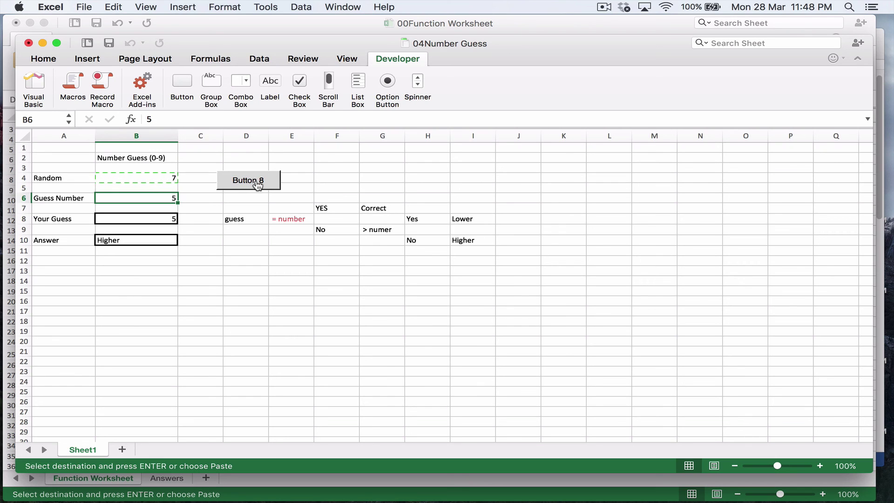
click(161, 175)
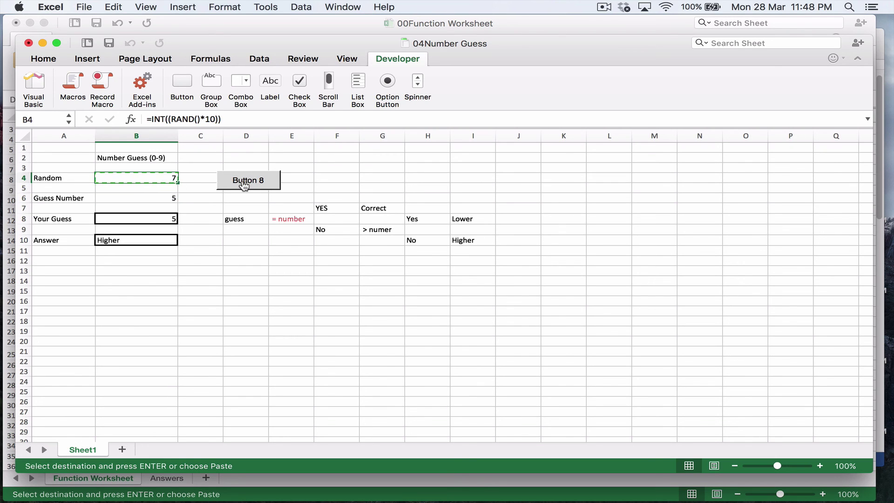
click(244, 185)
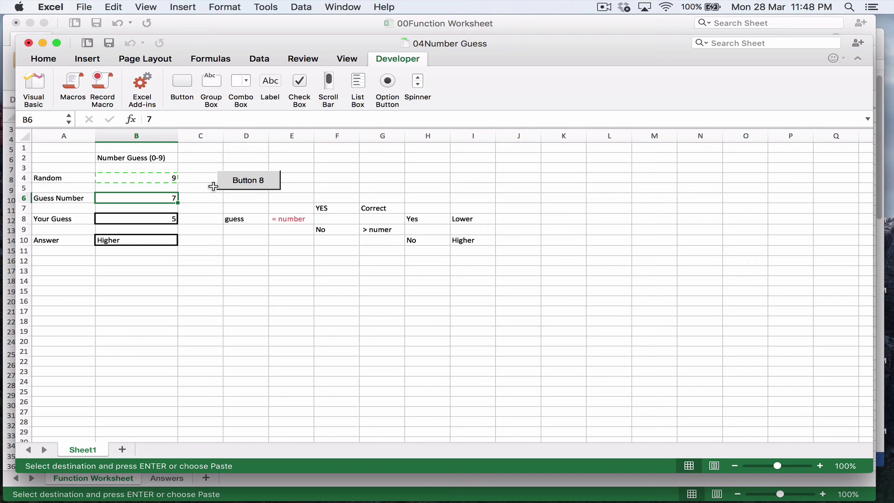
Run Button 8 once more, then relabel it 'New Number'.
click(258, 181)
right_click(264, 181)
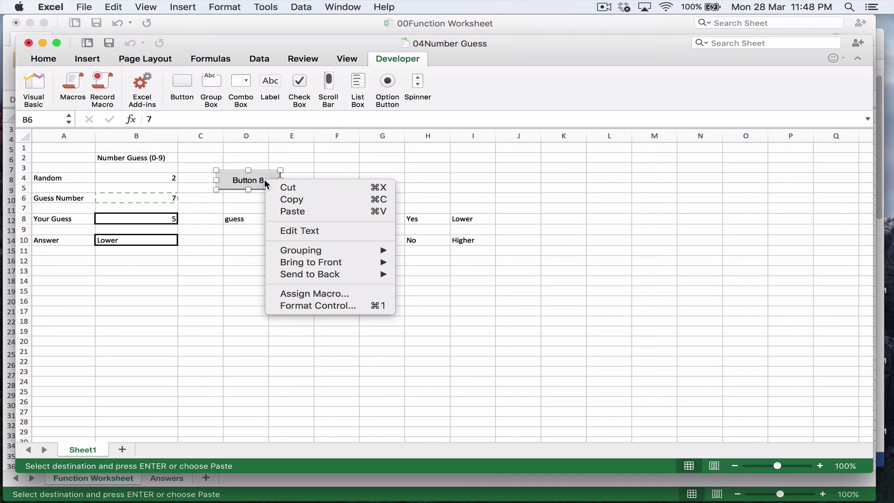
click(285, 230)
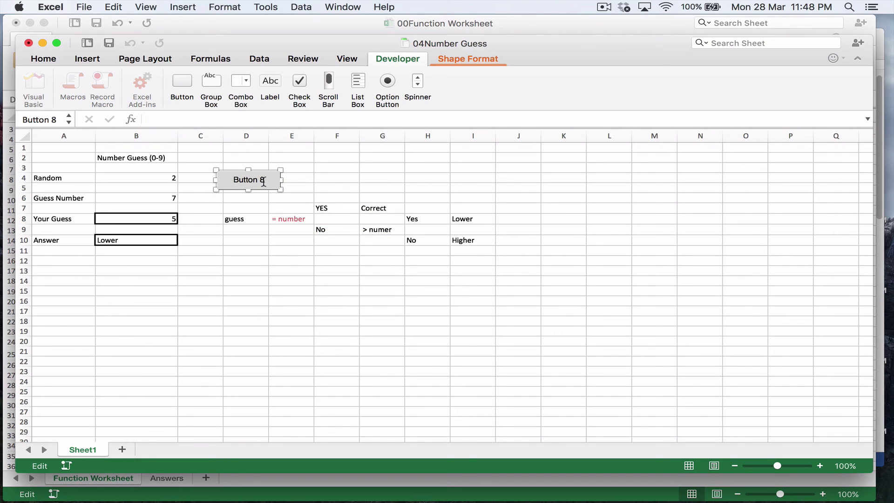
double_click(255, 179)
text(ew Number)
key(super+a)
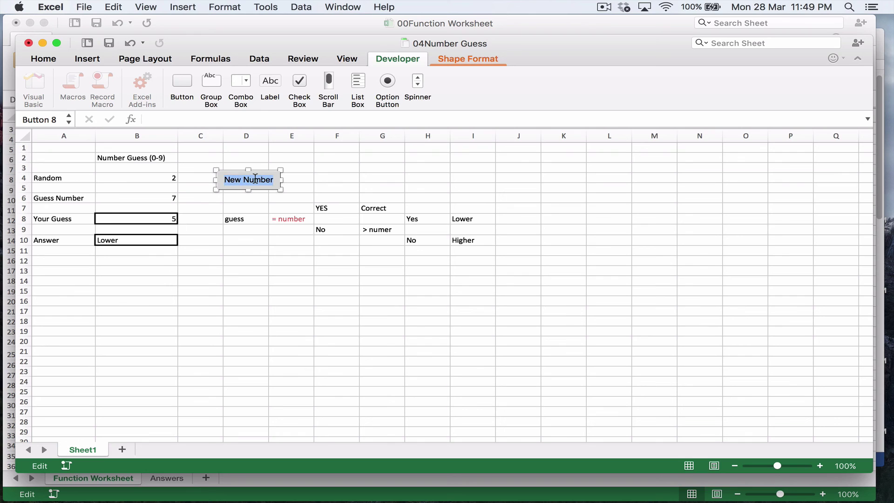
click(129, 182)
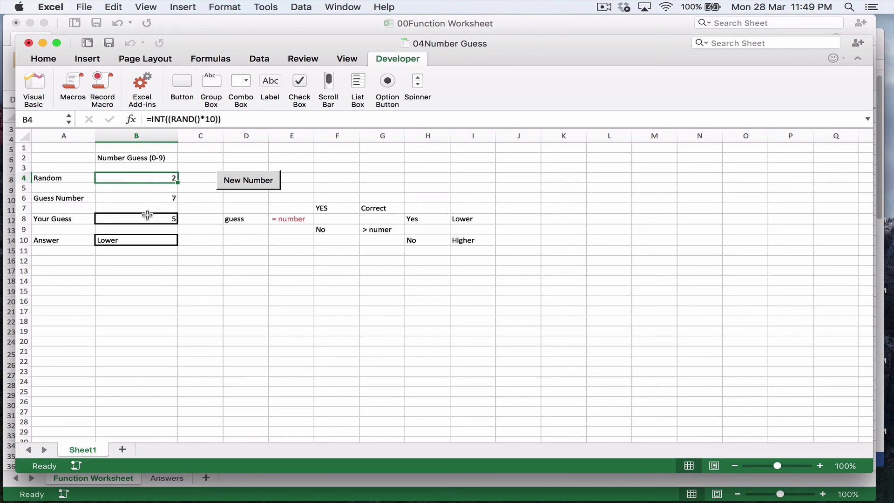
Copy B4 and paste it into B6 as a fixed value.
key(super+c)
key(Down)
key(Down)
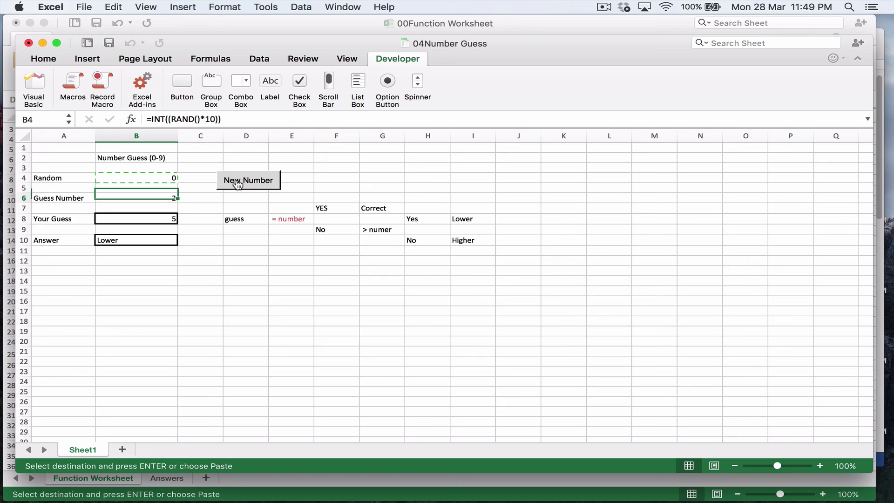
key(super+shift+v)
Enter a test guess of 3 in the Your Guess cell B8.
click(146, 220)
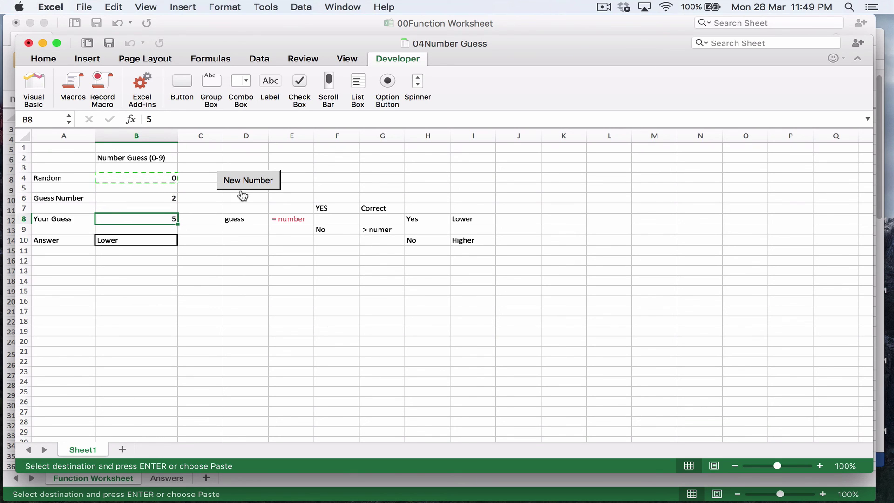
double_click(161, 224)
key(Return)
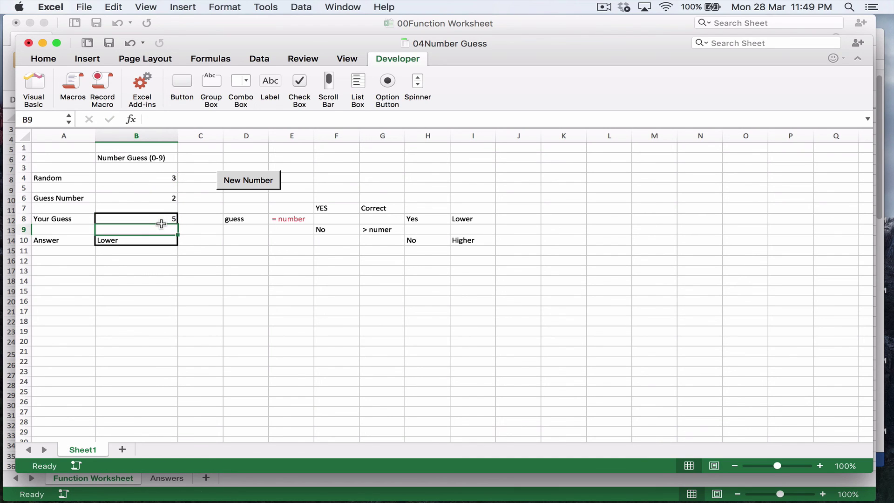
text(3)
key(Return)
click(161, 225)
Change the Answer formula in B10 to reference B6 instead of B4.
click(149, 241)
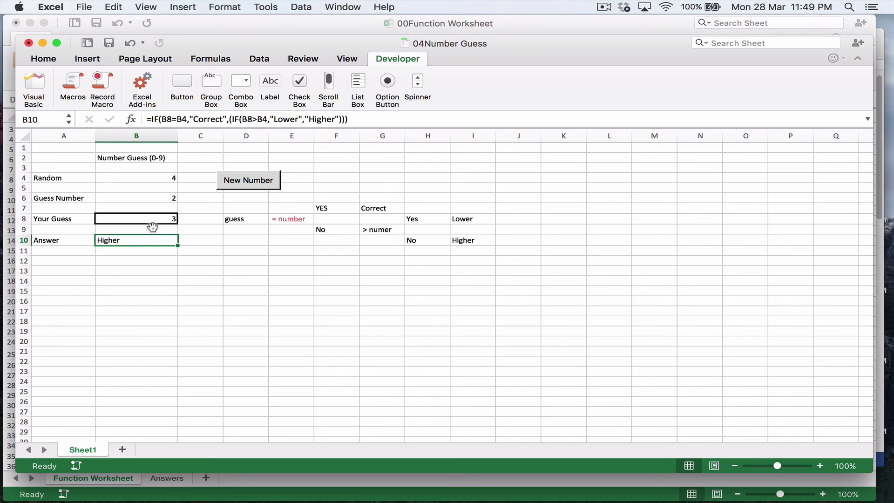
click(164, 119)
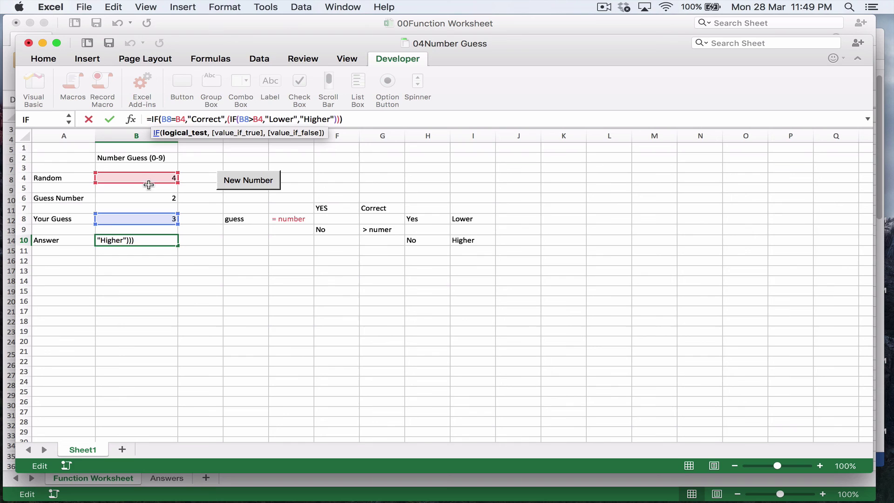
drag(148, 182, 161, 197)
key(Return)
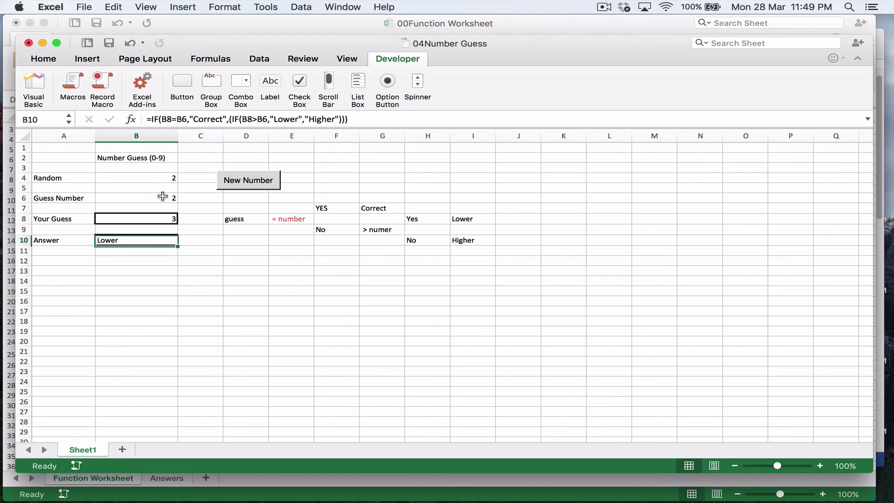
key(Up)
key(Up)
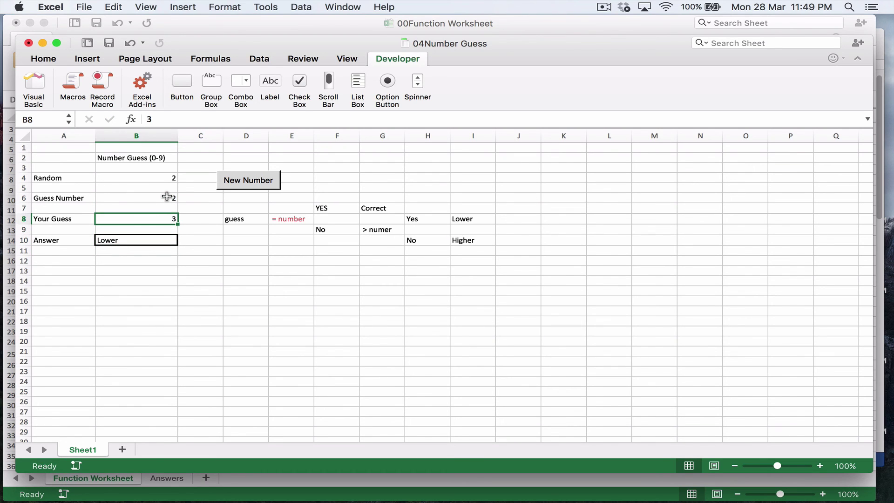
Copy the random number from B4 and generate a fresh hidden Guess Number.
click(166, 176)
key(cmd+c)
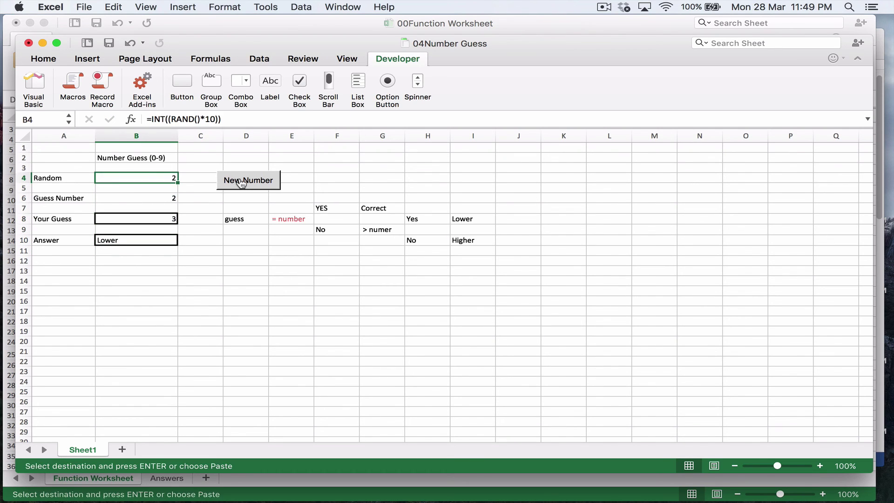
key(Down)
key(Down)
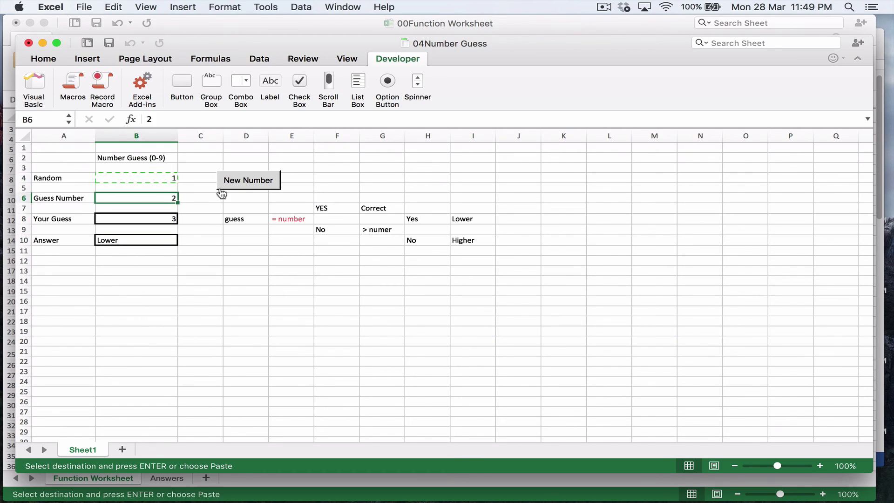
click(169, 181)
click(242, 182)
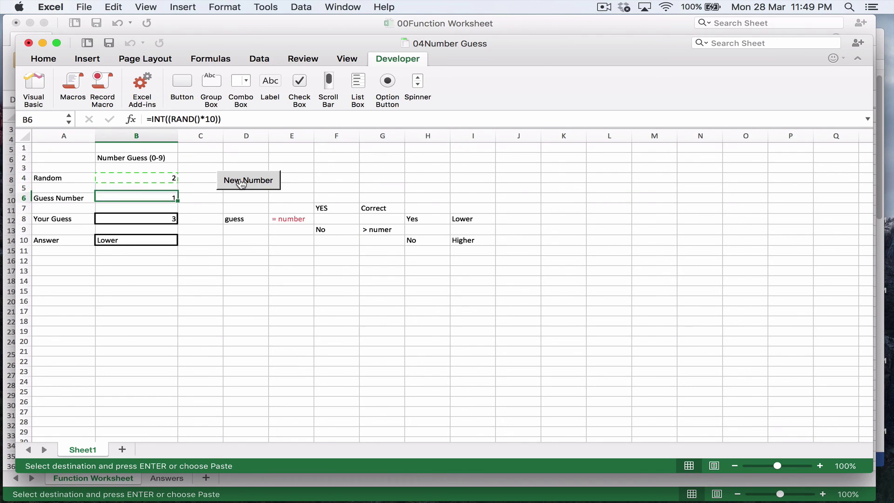
Test guesses 5, 3, 2 and 1 in B8 against the Guess Number.
click(162, 219)
text(5)
key(Return)
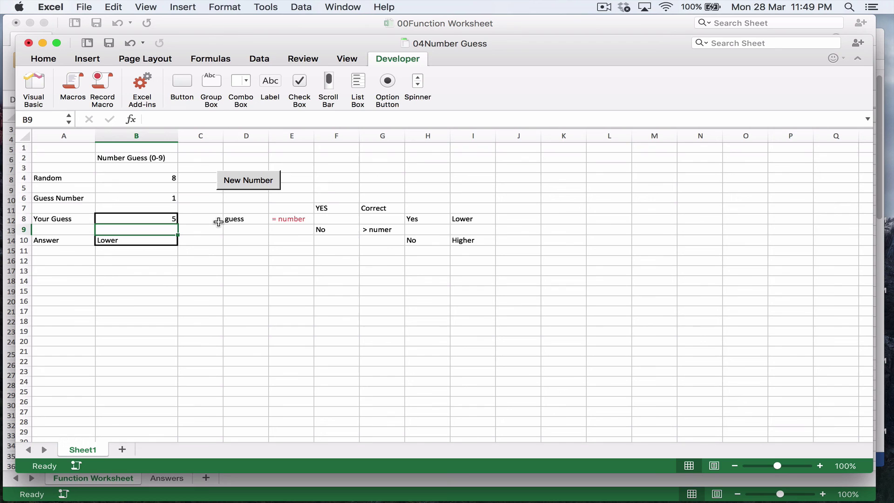
key(Up)
text(3)
key(Return)
key(Up)
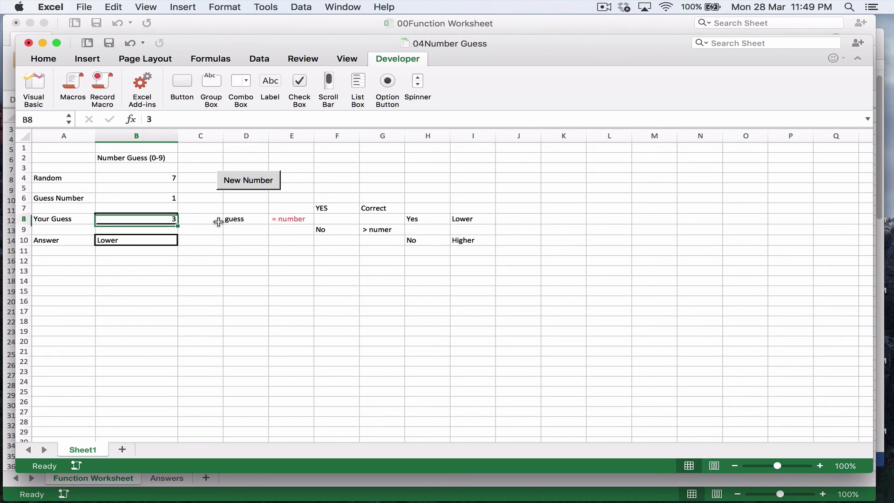
text(2)
key(Return)
key(Up)
text(1)
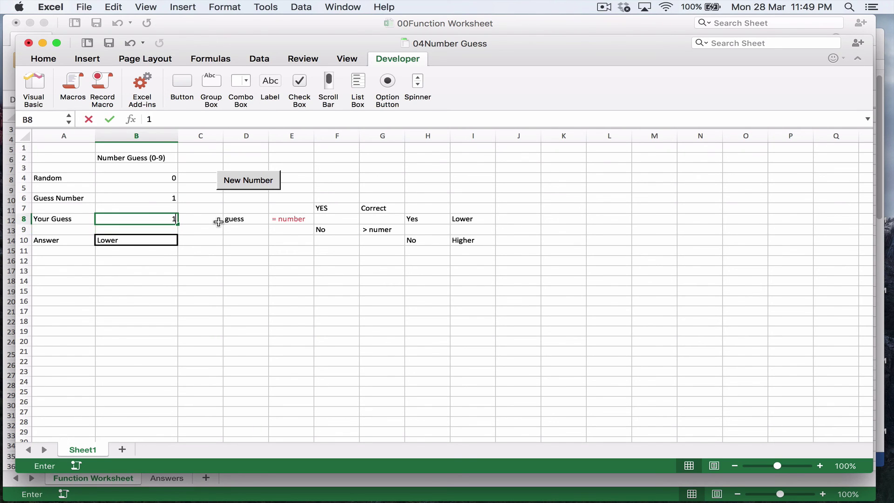
key(Return)
key(Up)
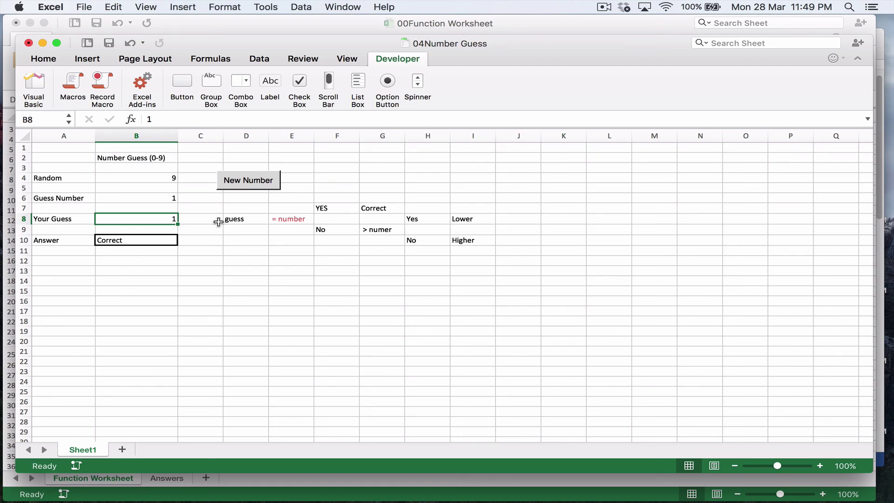
Copy the random value from B4 and paste it into B6 as the Guess Number.
click(154, 178)
key(super+c)
key(Down)
key(Down)
key(super+v)
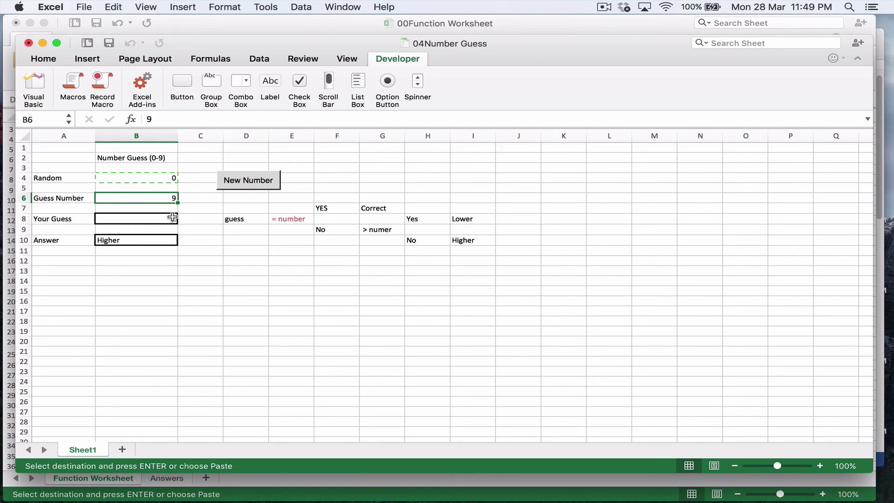
Guess 5, then 9 in B8 until the Answer reads Correct.
click(172, 217)
text(5)
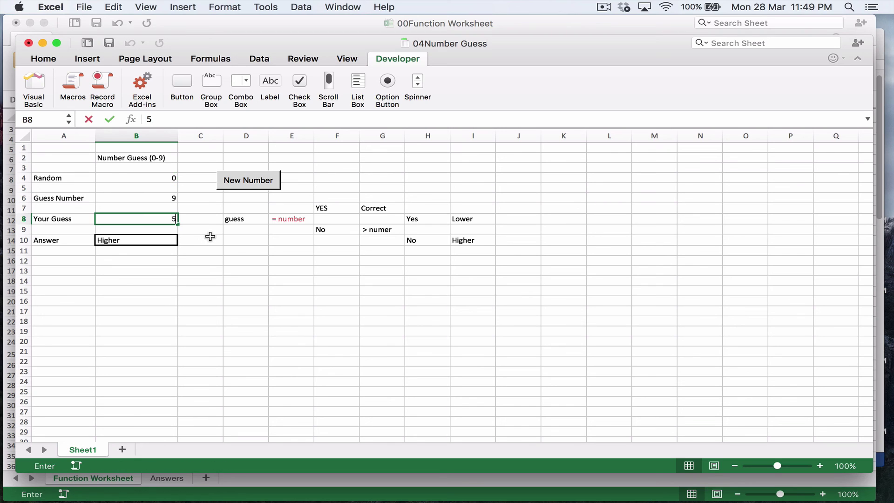
key(Return)
text(9)
key(Return)
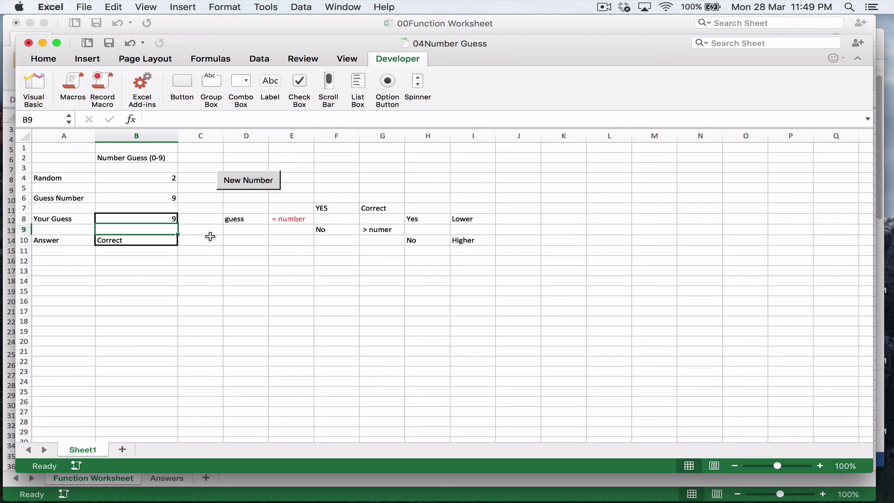
key(Up)
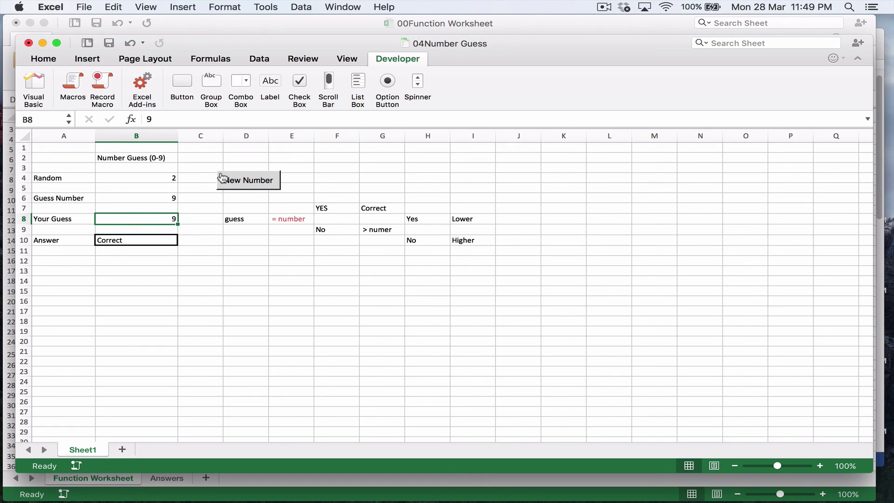
click(159, 177)
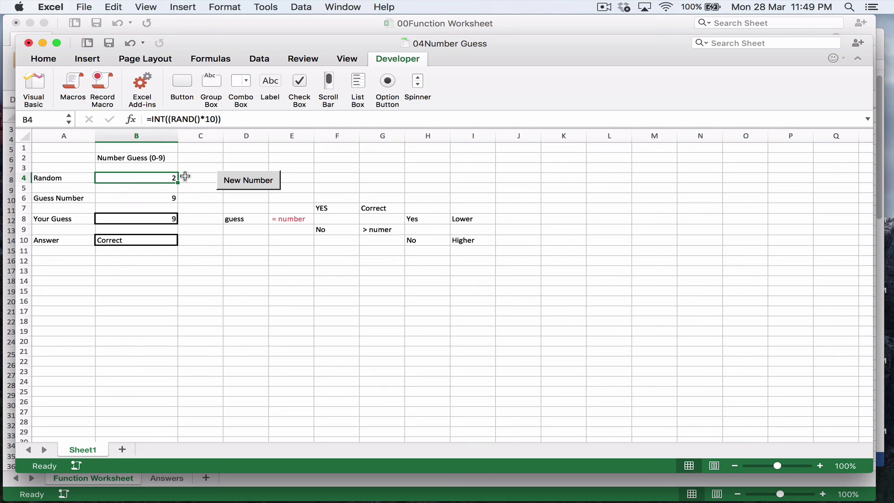
Apply a Thick Box Border to the Random cell B4.
click(51, 60)
click(52, 61)
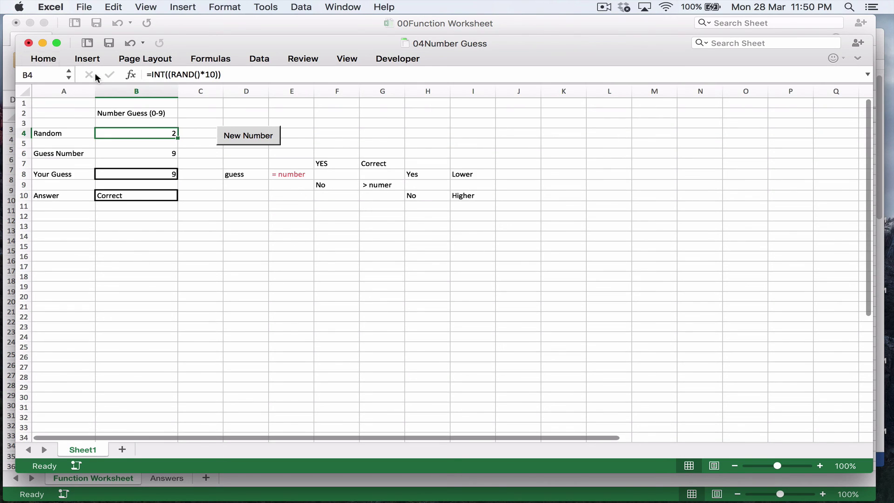
click(43, 59)
click(192, 97)
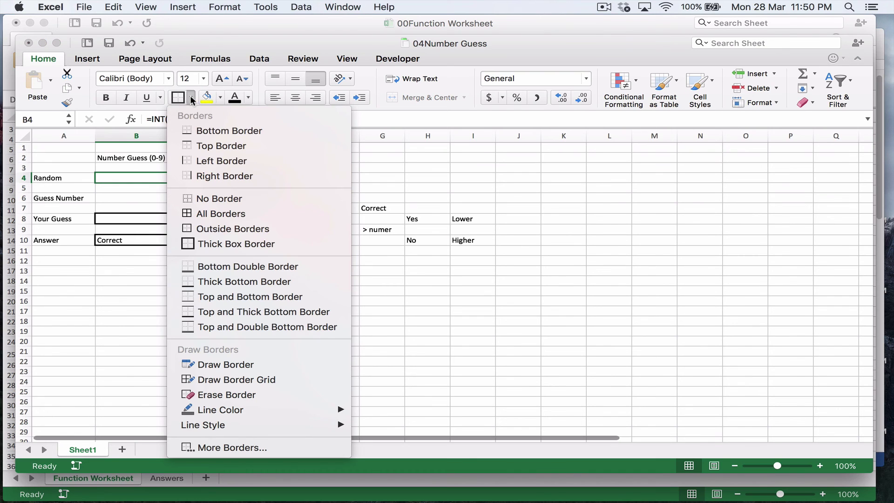
click(212, 244)
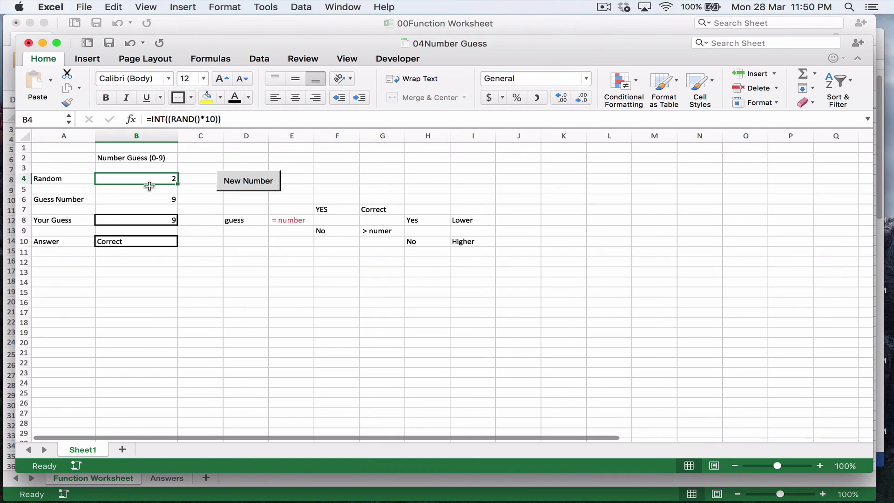
Generate a new Guess Number with the New Number button, making the Answer read Lower.
click(145, 200)
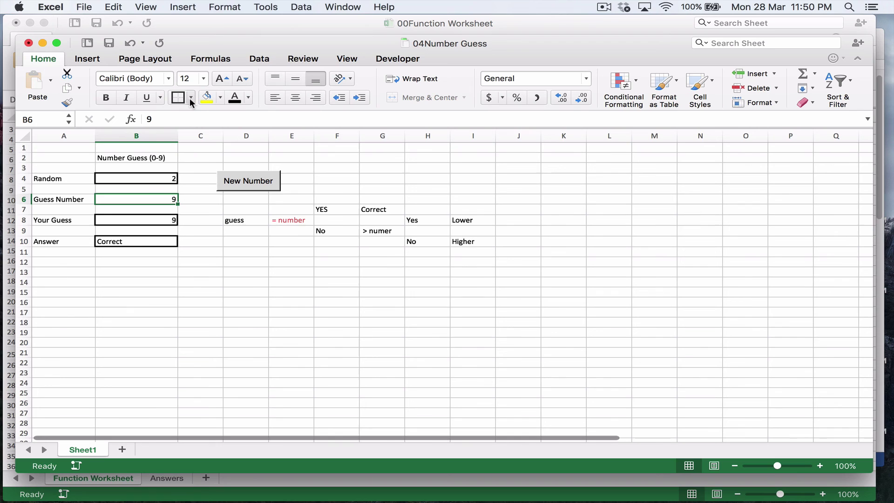
click(157, 180)
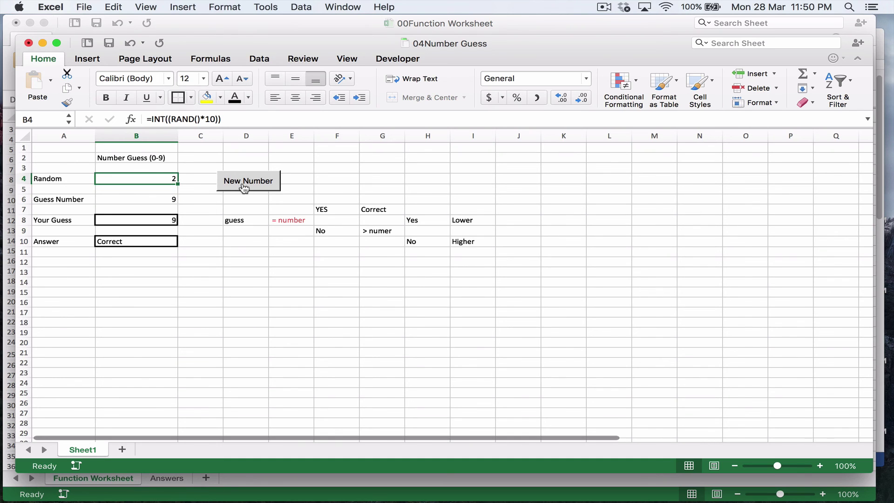
click(243, 186)
Resize the New Number button so it sits over columns E–F.
right_click(251, 181)
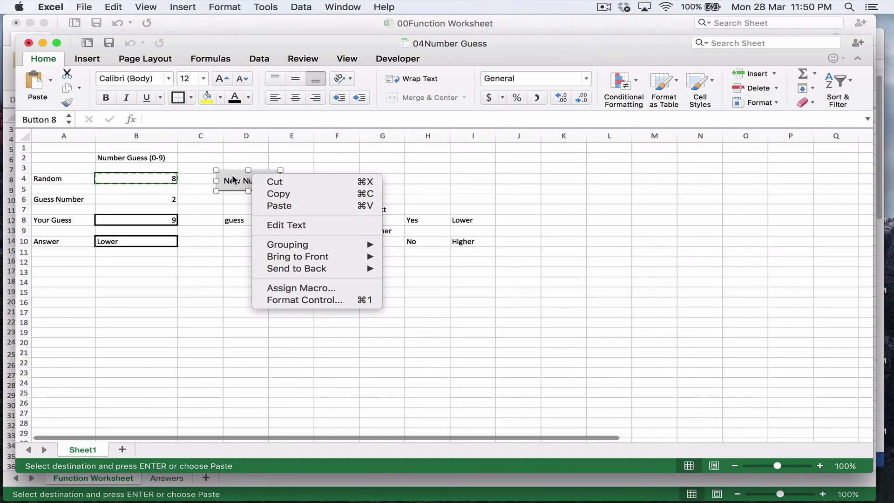
key(Escape)
right_click(246, 177)
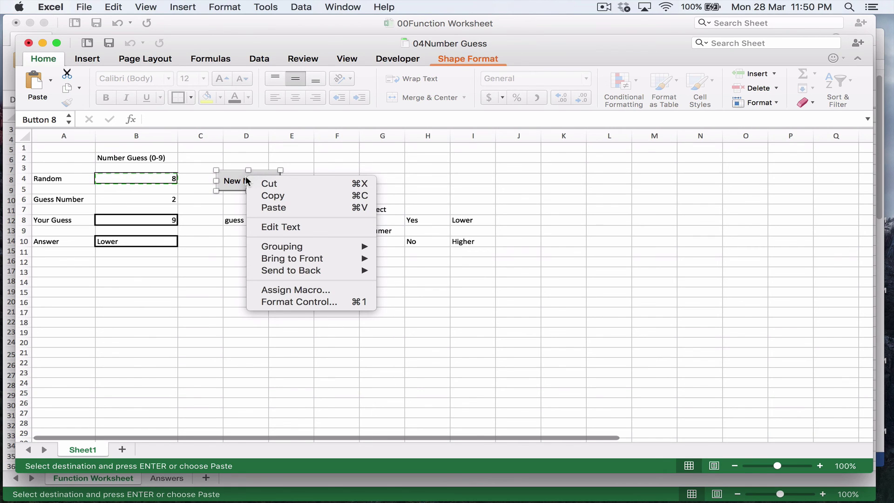
key(Escape)
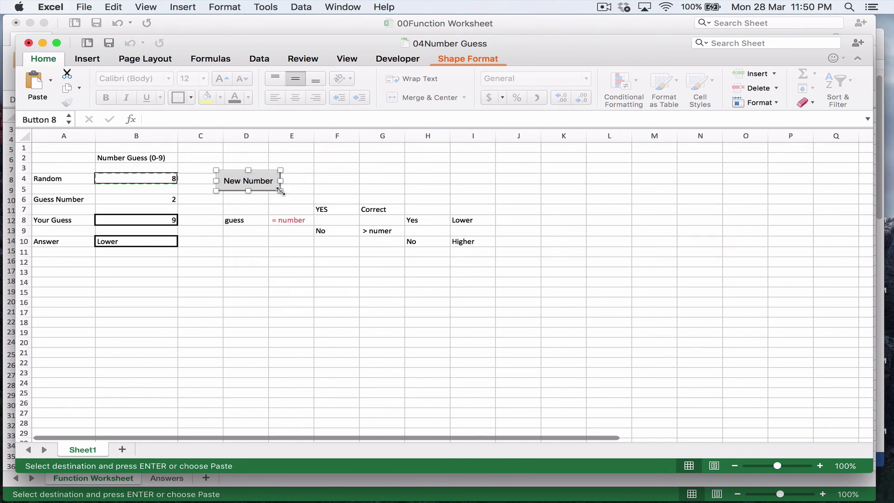
drag(281, 191, 359, 192)
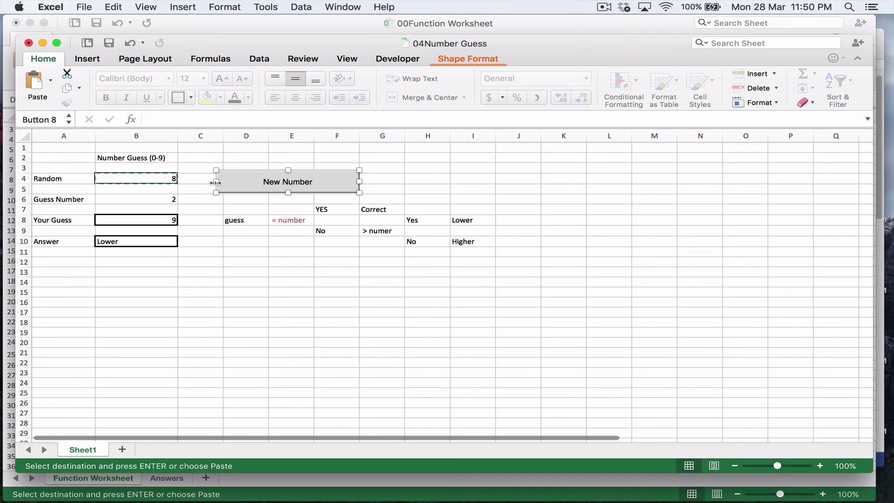
drag(217, 181, 286, 178)
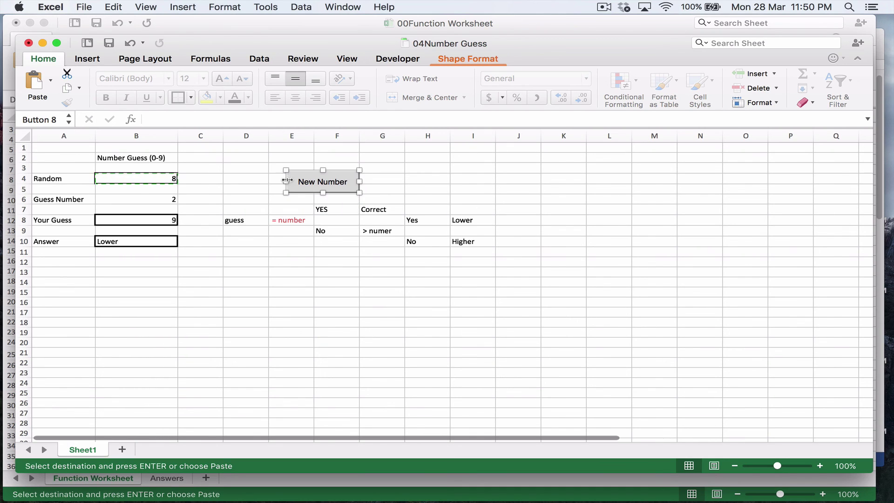
Rewrite the C4 label to read 'Click and press'.
click(215, 183)
text(Click here and press)
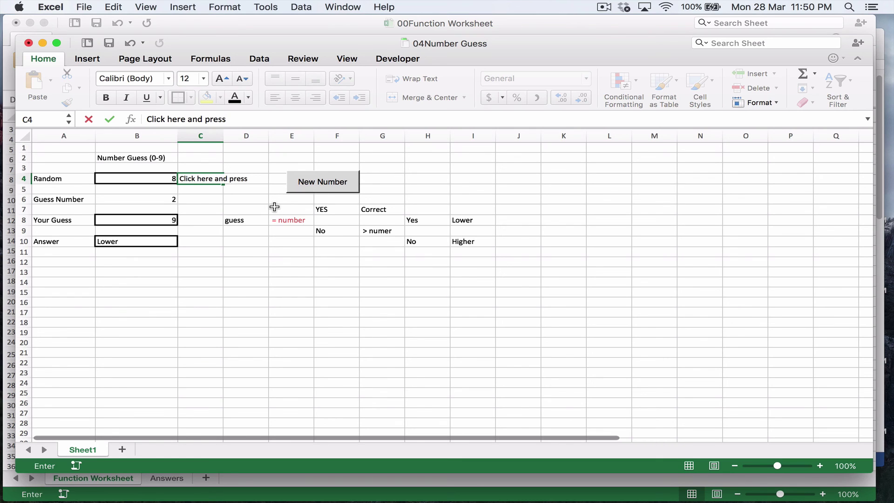
text( New Number)
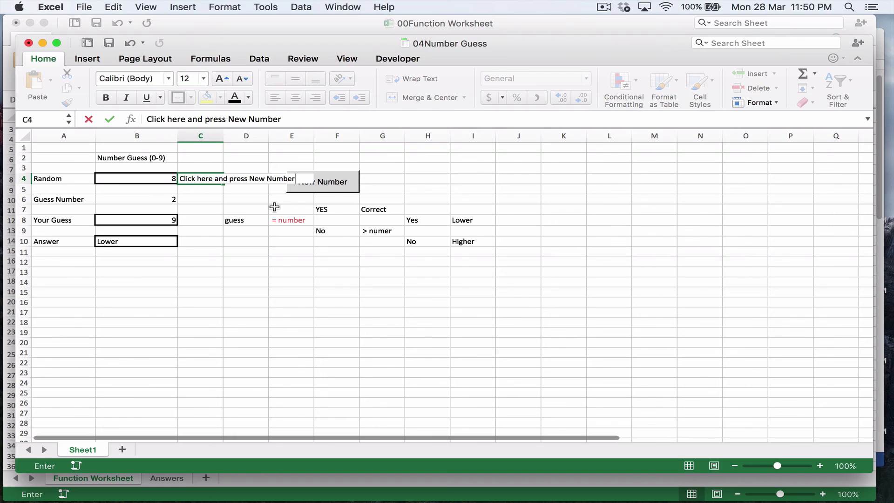
key(Return)
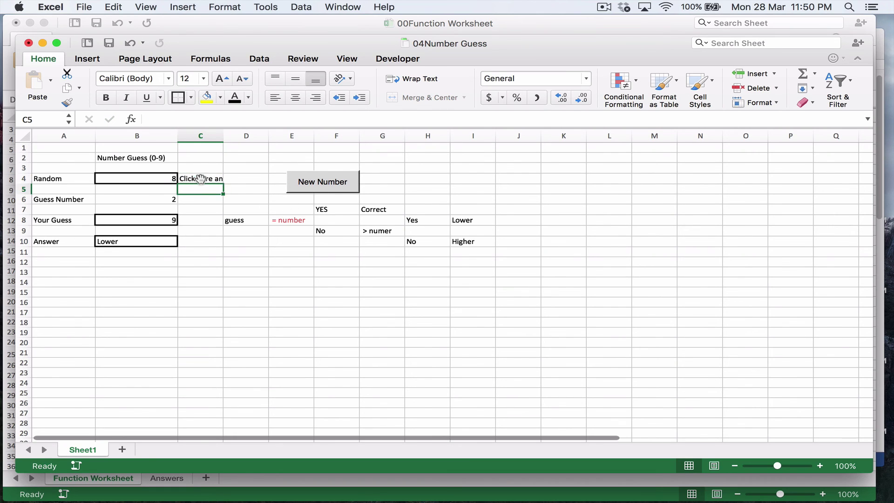
click(201, 178)
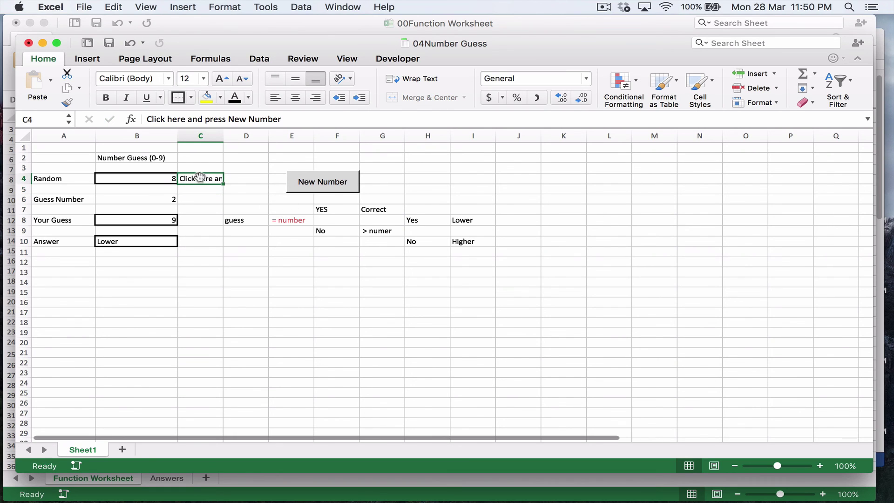
right_click(349, 186)
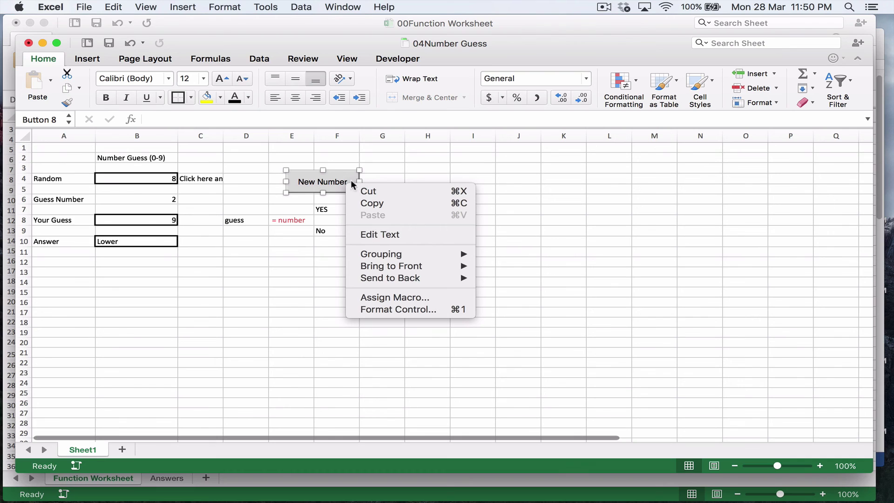
click(267, 157)
click(191, 179)
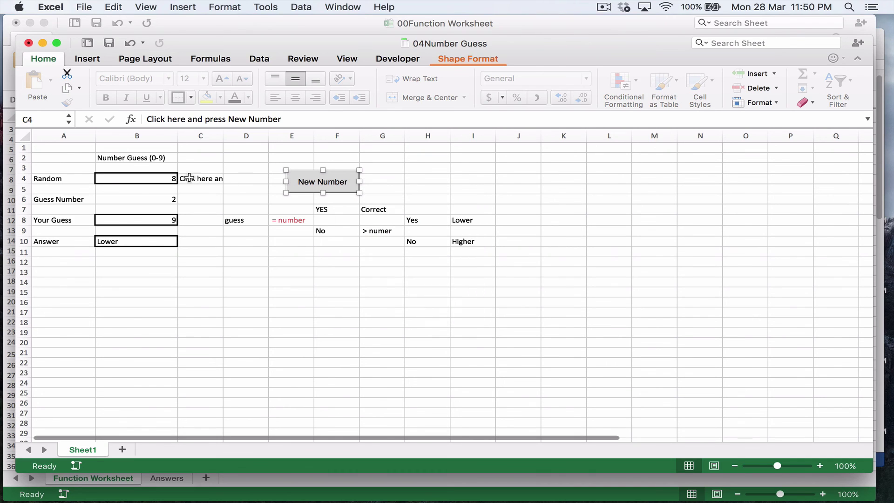
text(Click and press)
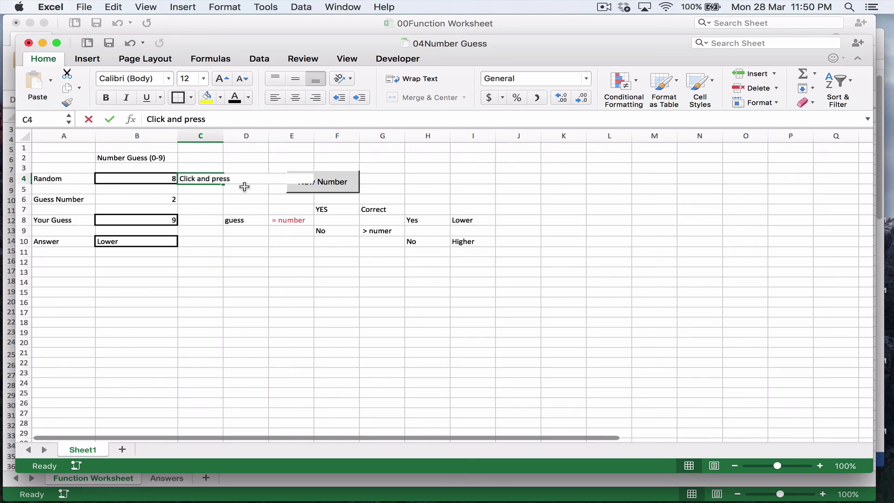
key(Return)
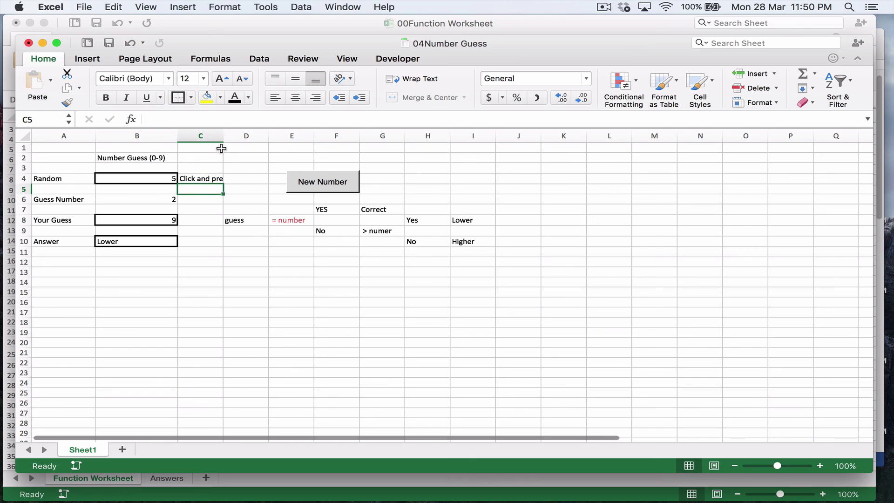
Widen column C to fit the label and resize the New Number button beside it.
click(218, 135)
drag(223, 133, 236, 133)
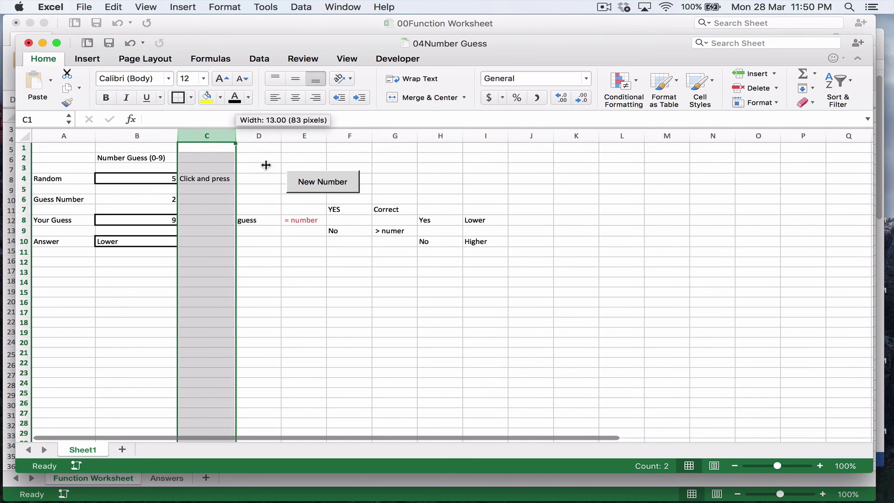
right_click(309, 187)
click(281, 178)
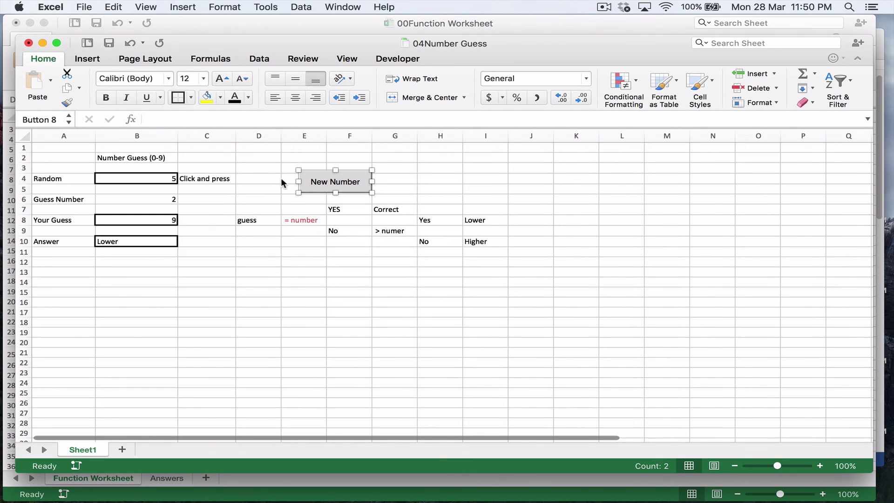
drag(299, 181, 237, 182)
drag(372, 184, 315, 184)
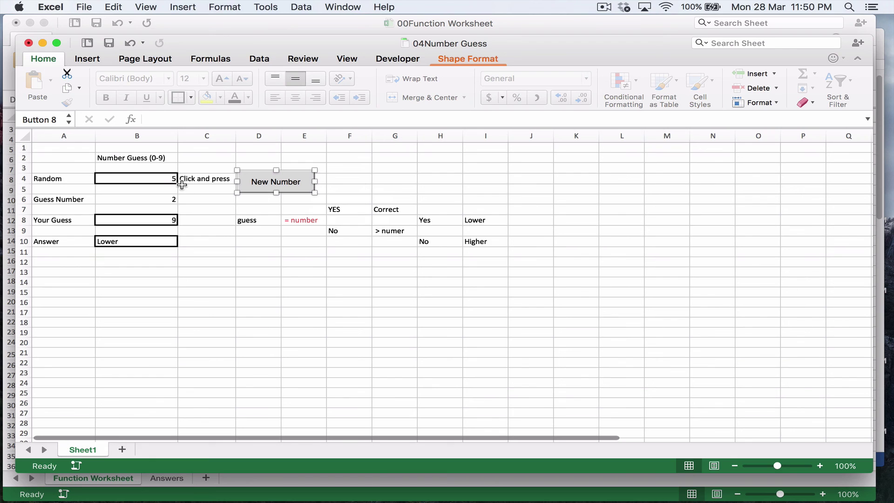
Click New Number twice to confirm B4 generates new random numbers.
click(153, 199)
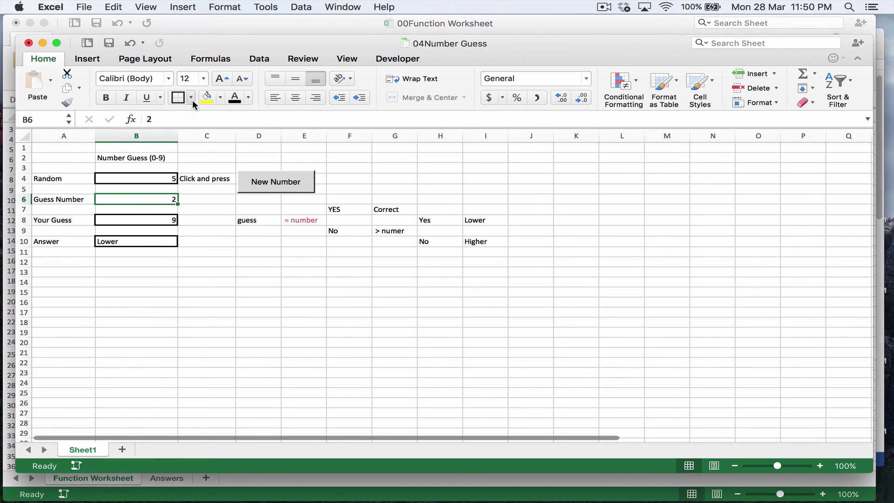
click(159, 178)
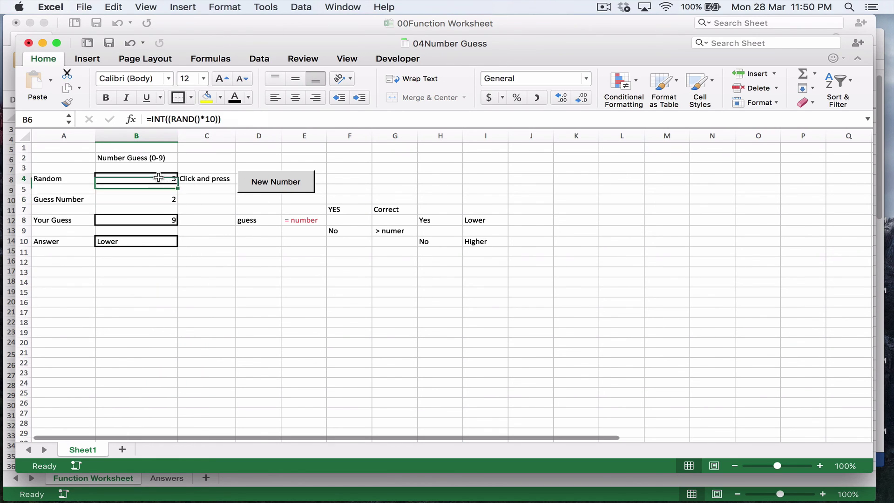
click(275, 185)
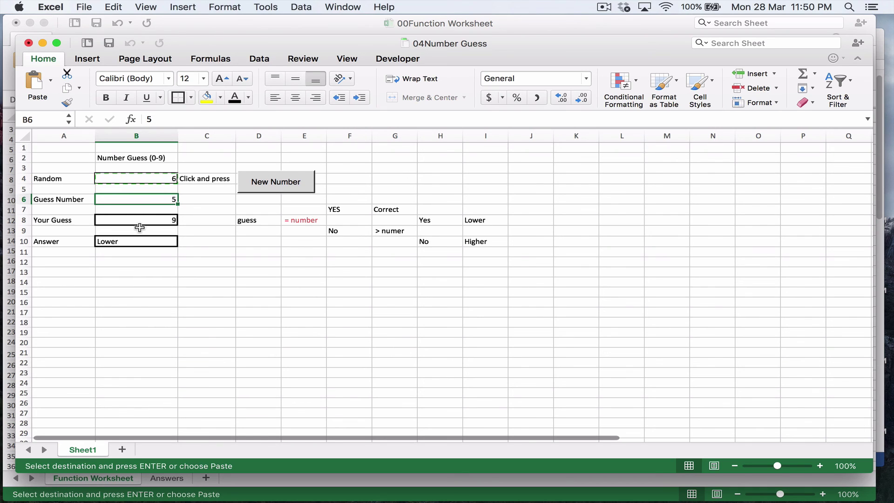
click(161, 179)
click(263, 187)
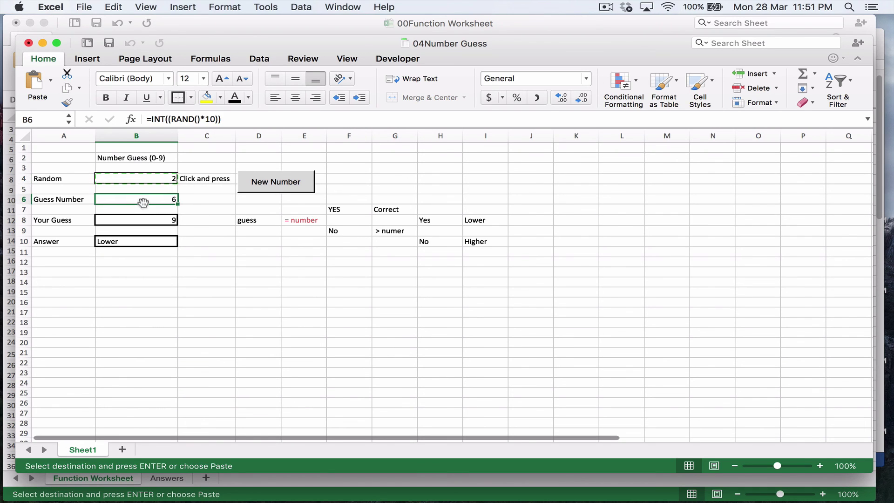
Set white font color on B4 and B6 so both numbers are hidden.
click(149, 177)
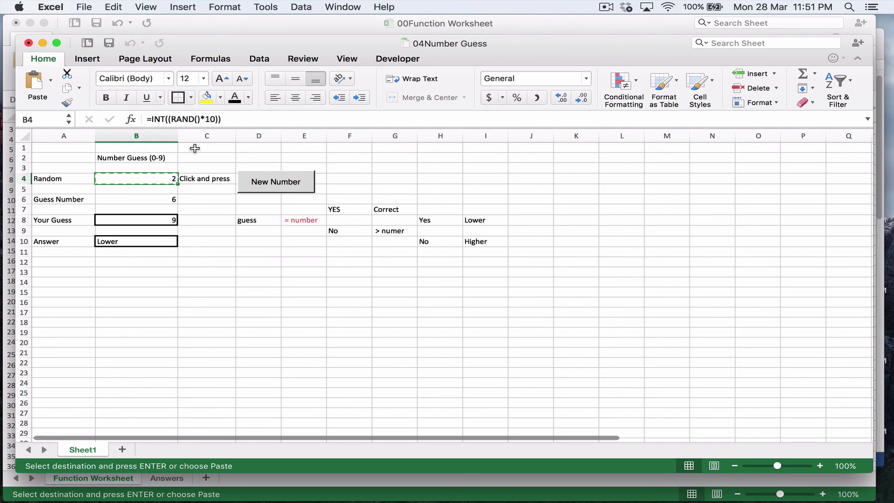
click(248, 98)
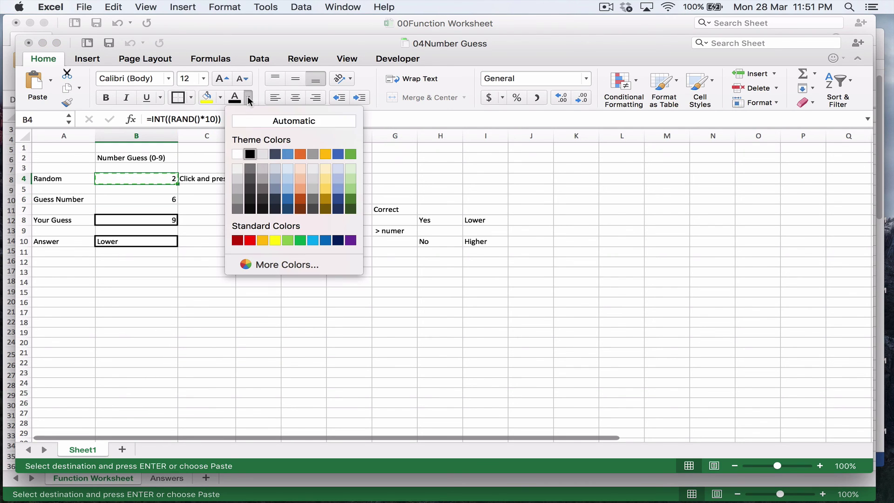
click(237, 153)
click(166, 199)
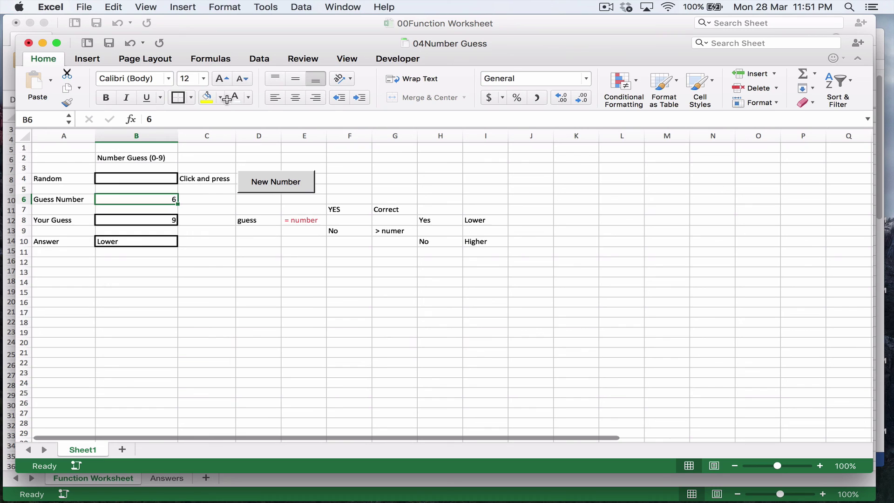
click(236, 100)
click(228, 278)
click(168, 198)
Generate a new hidden number, then guess 5 and 2 in B8 until Correct.
click(152, 178)
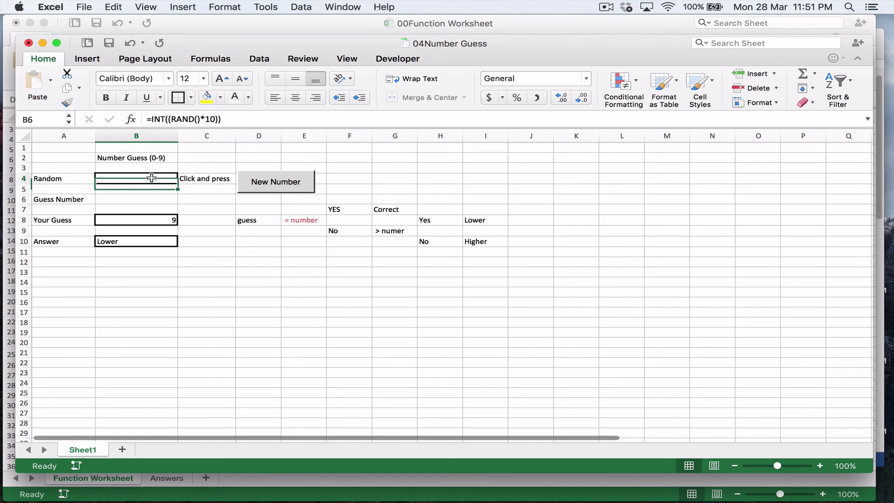
click(257, 187)
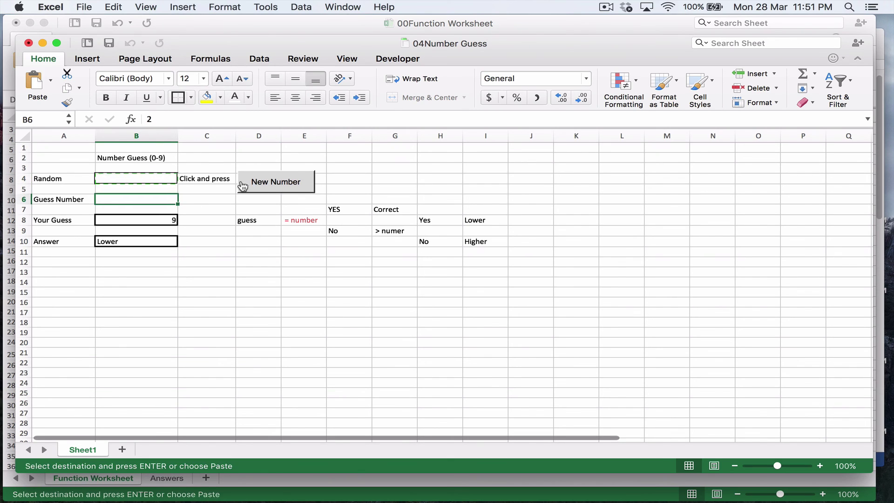
click(153, 220)
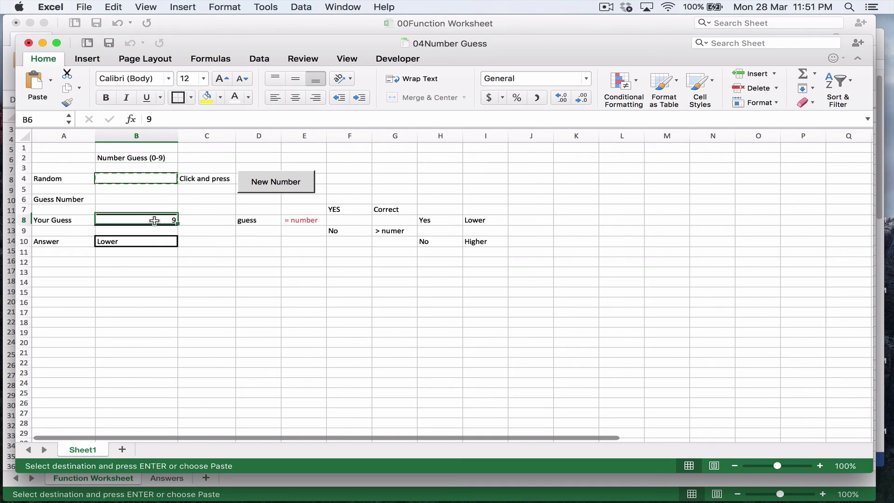
text(5)
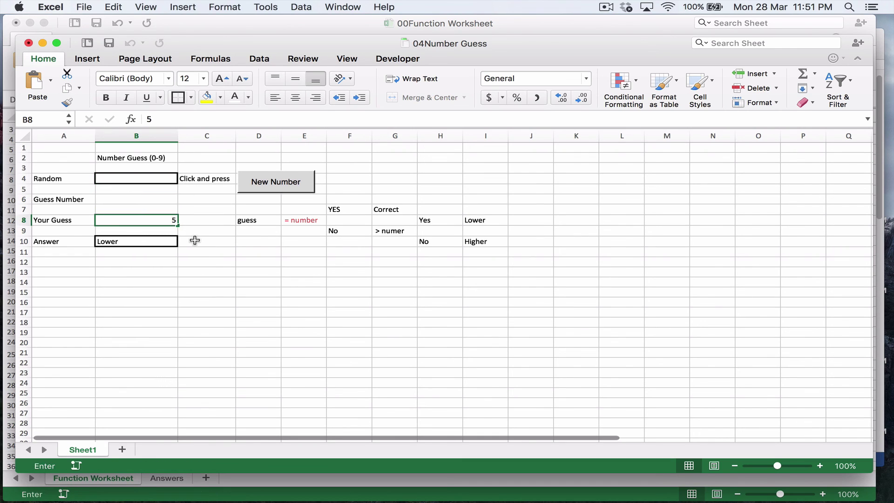
key(Return)
key(Up)
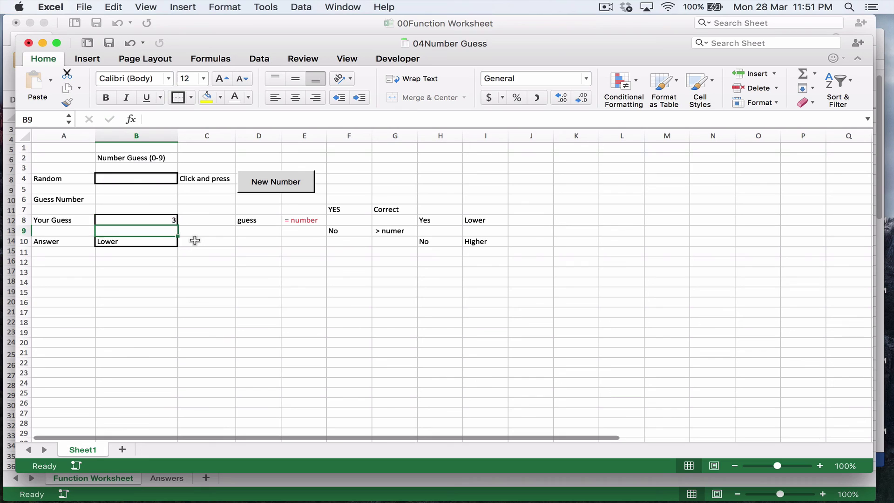
text(2)
key(Return)
click(161, 200)
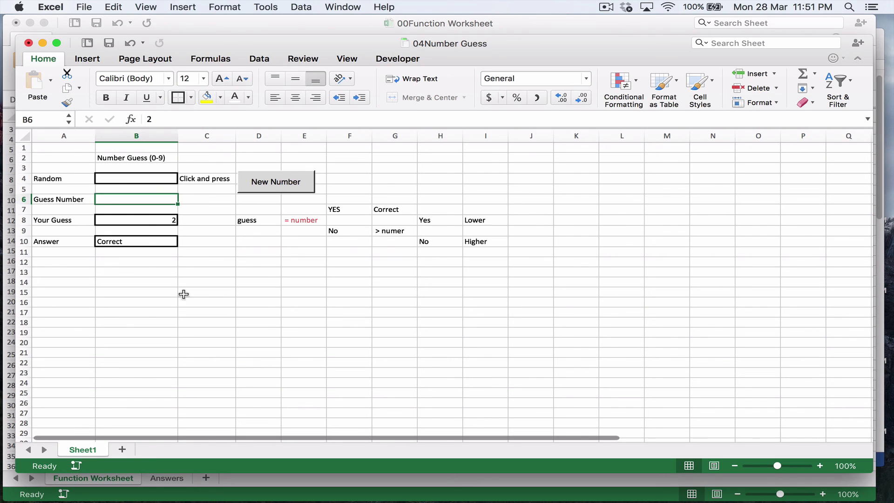
right_click(88, 450)
click(129, 417)
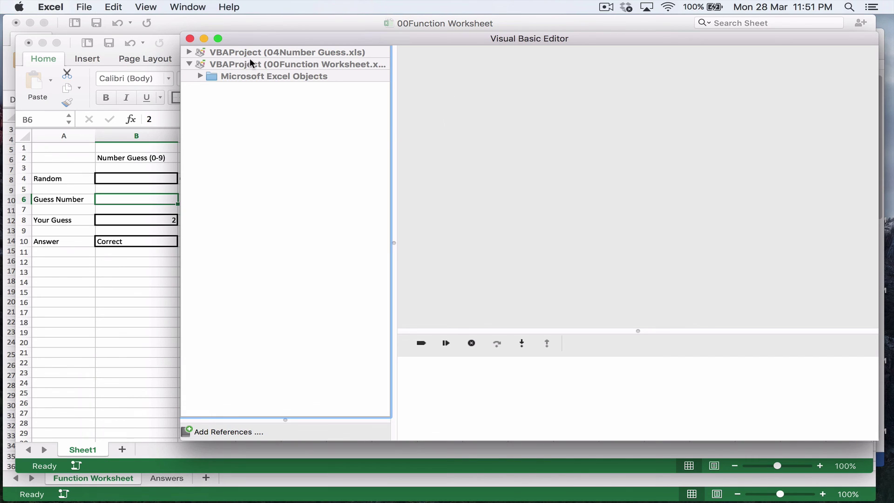
click(200, 76)
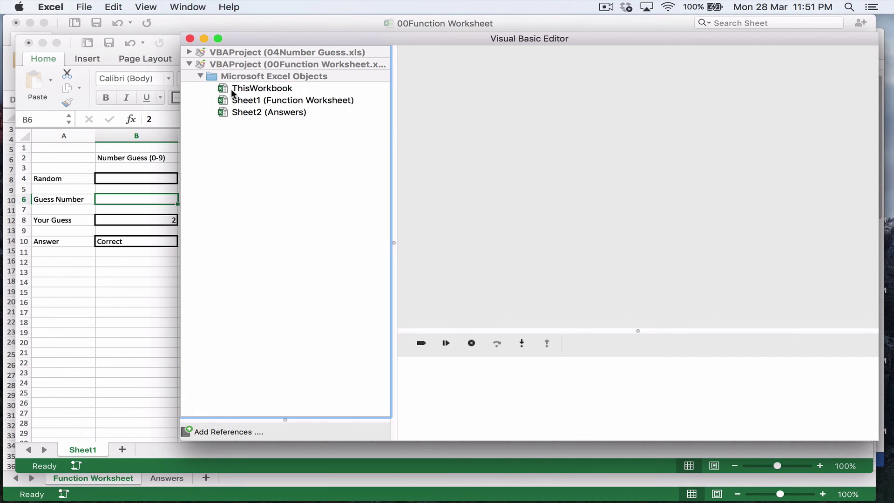
click(195, 53)
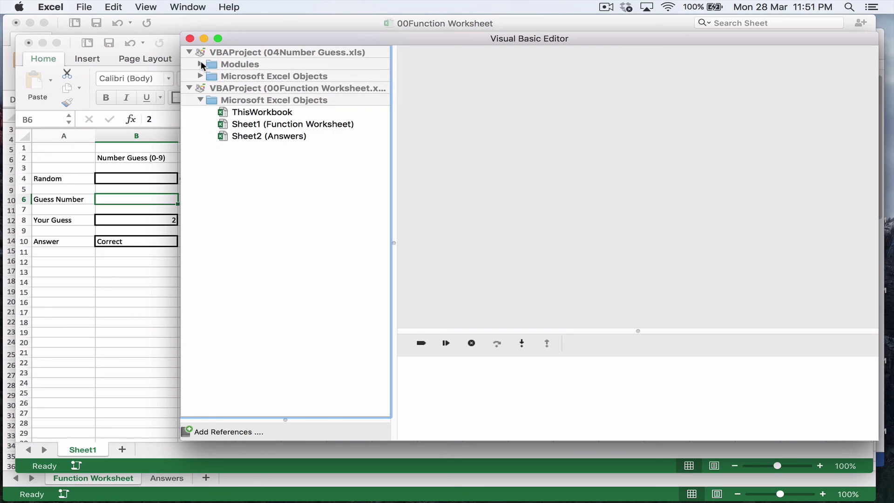
click(200, 64)
double_click(234, 77)
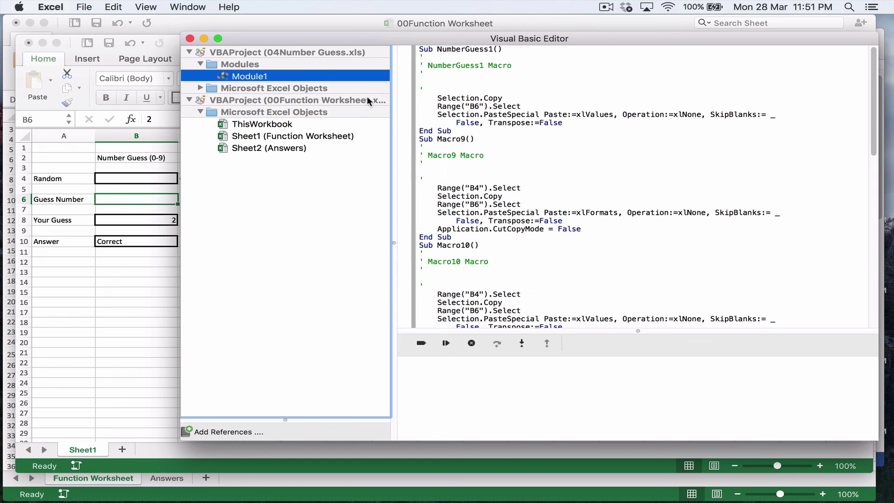
click(190, 38)
click(226, 320)
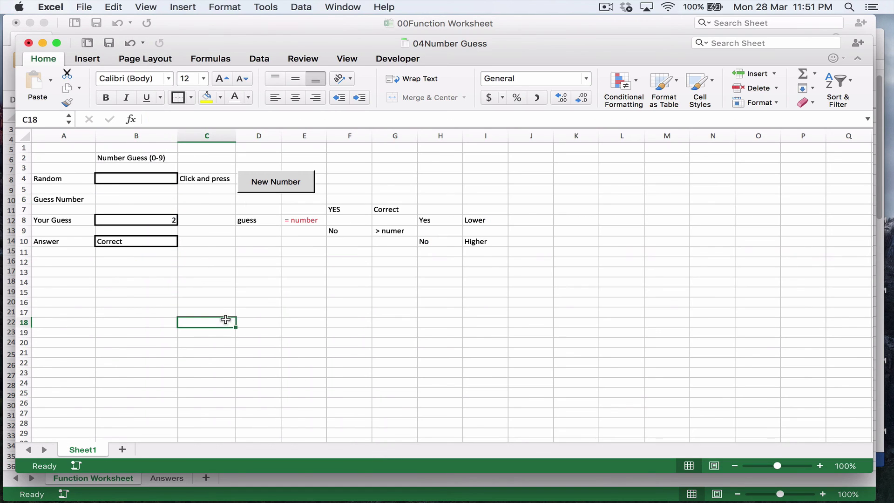
click(159, 199)
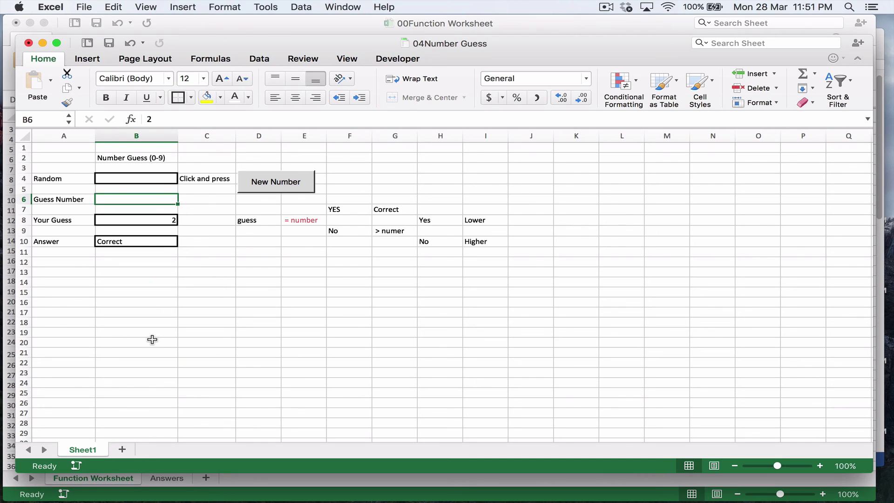